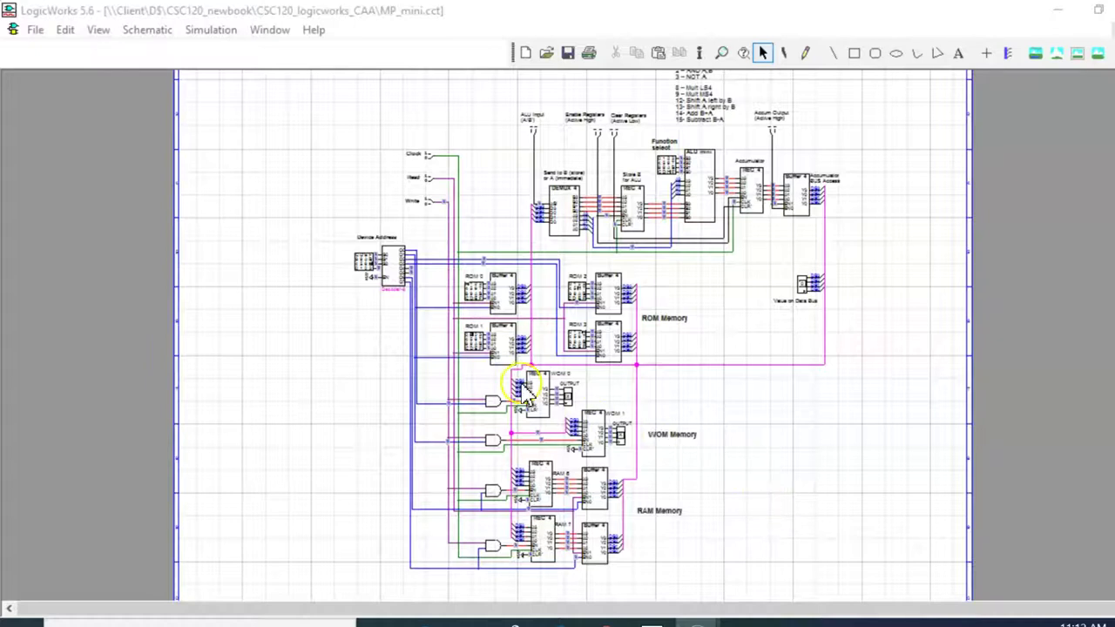
# Examine the ROM, WOM and RAM memory sections of the schematic and zoom in on the ROM 3 block.
pyautogui.scroll(1, 526, 392)
pyautogui.scroll(2, 523, 425)
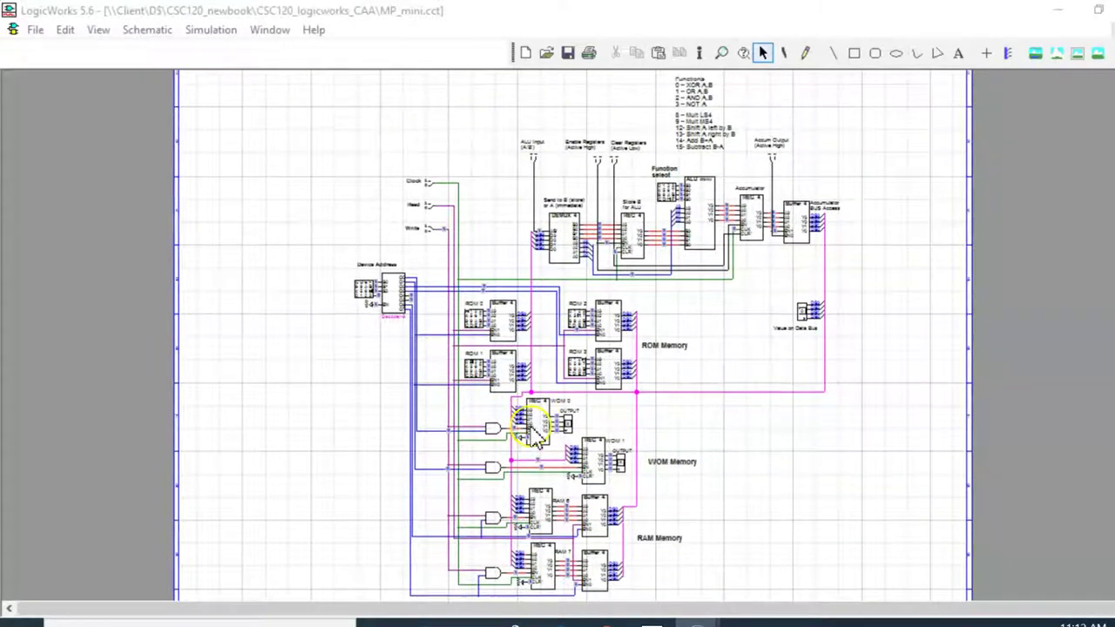
pyautogui.scroll(1, 575, 431)
pyautogui.scroll(1, 574, 431)
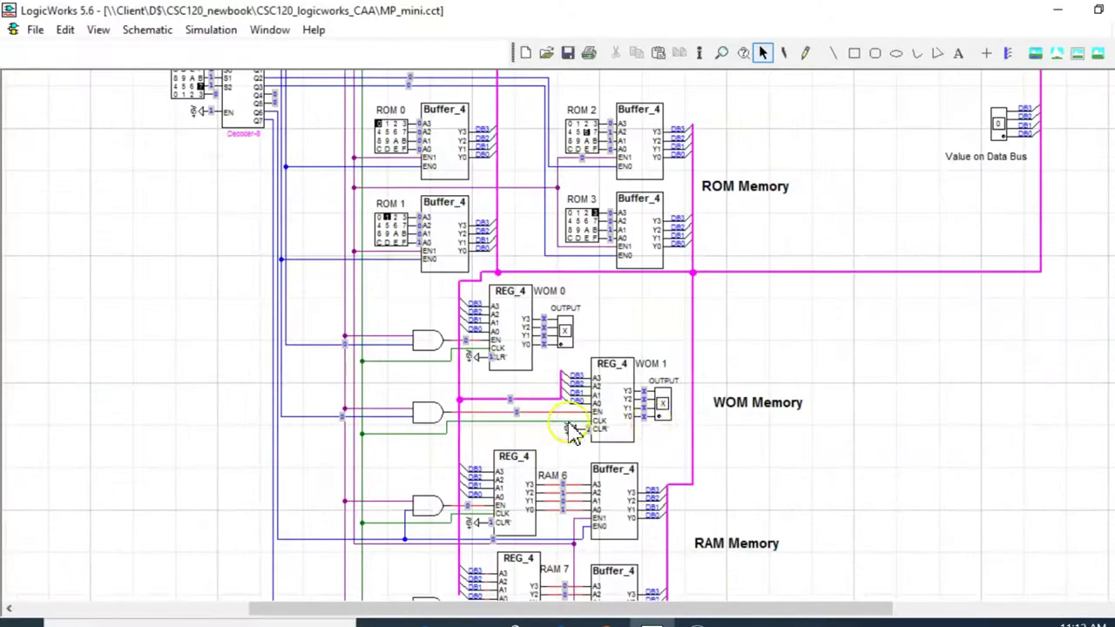
pyautogui.scroll(-1, 660, 431)
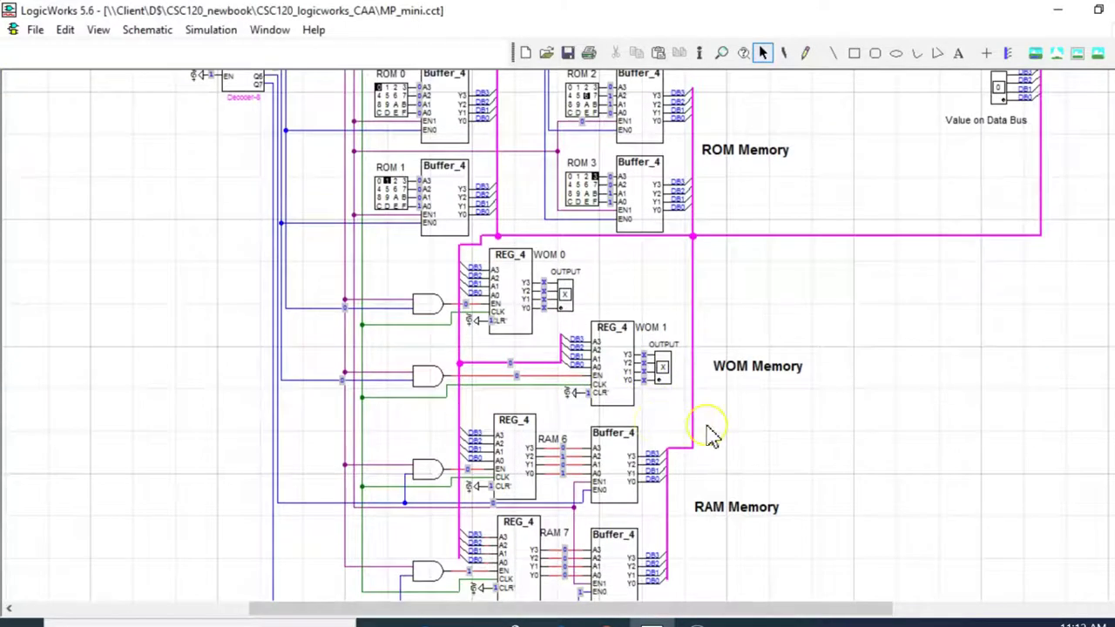
pyautogui.scroll(-1, 710, 435)
pyautogui.scroll(4, 710, 436)
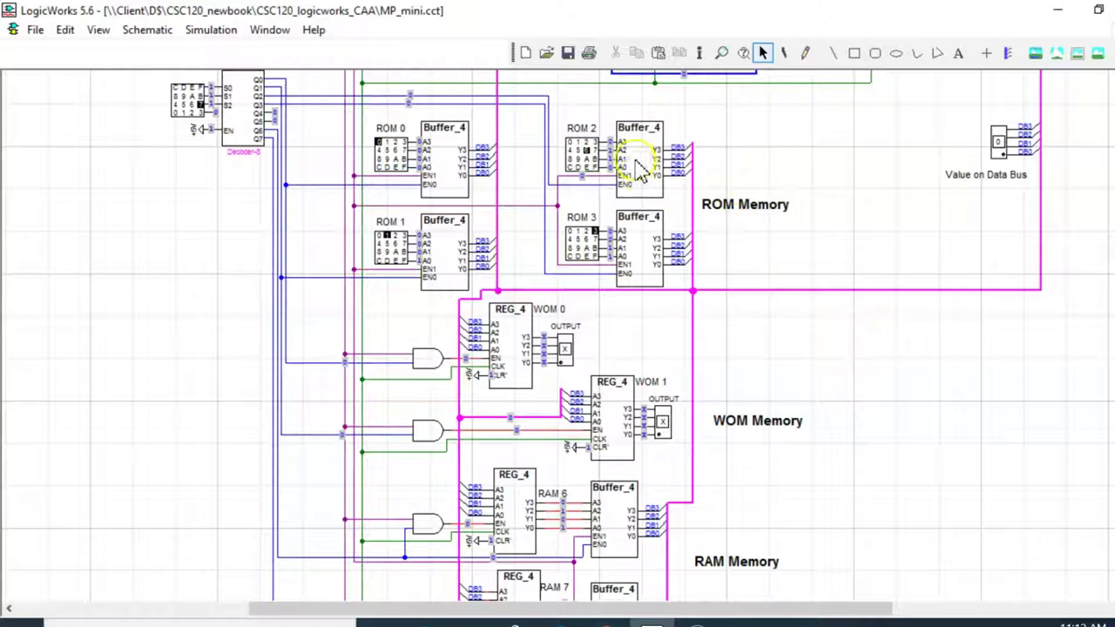
pyautogui.scroll(4, 638, 170)
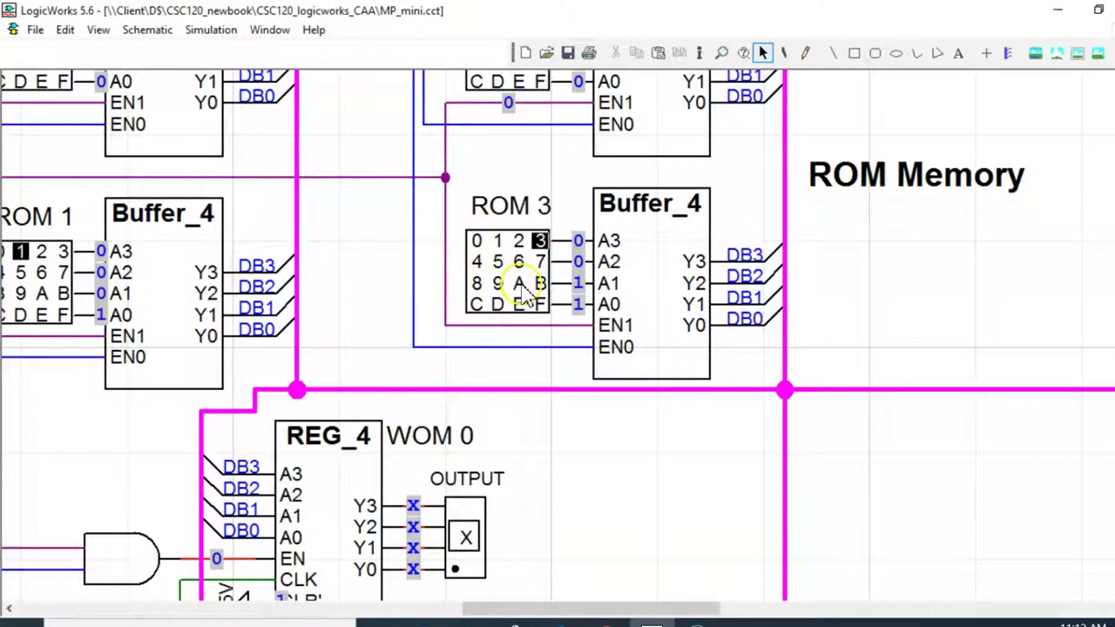
# Switch the ROM 3 hex keypad through several values, including A, C and 1, ending on 2.
pyautogui.click(498, 263)
pyautogui.click(497, 283)
pyautogui.click(518, 283)
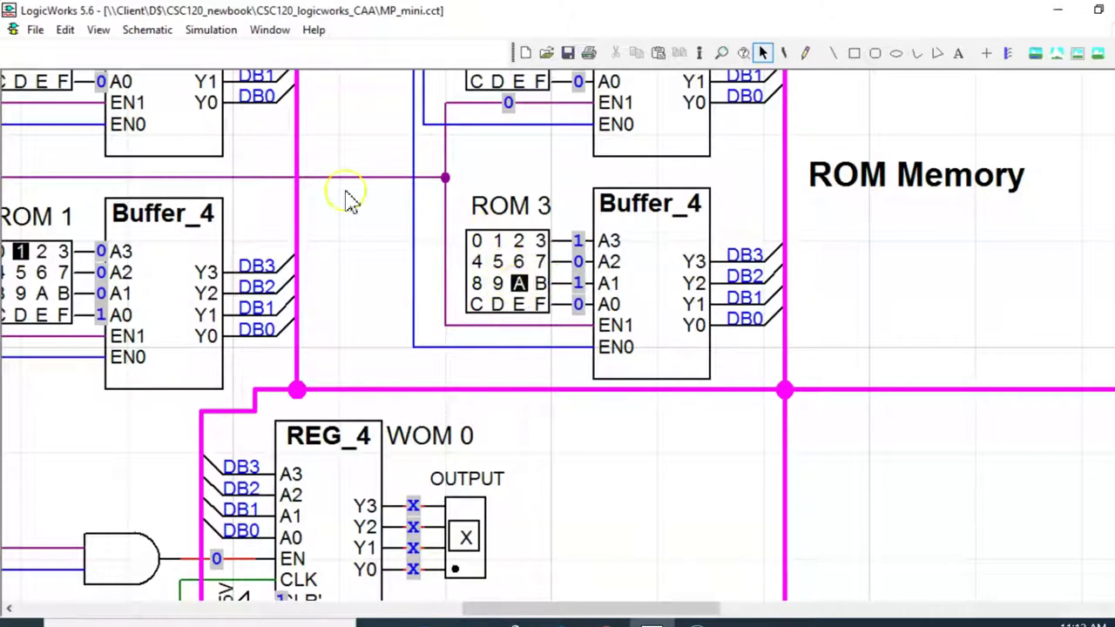
pyautogui.click(518, 261)
pyautogui.click(477, 240)
pyautogui.click(476, 283)
pyautogui.click(477, 304)
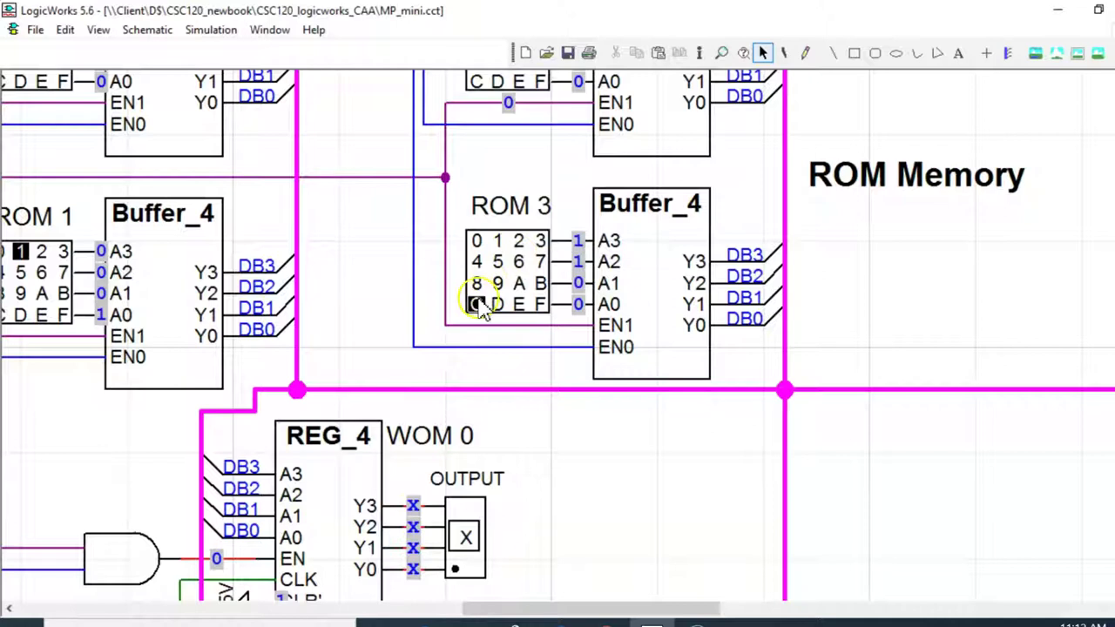
pyautogui.click(498, 261)
pyautogui.click(497, 241)
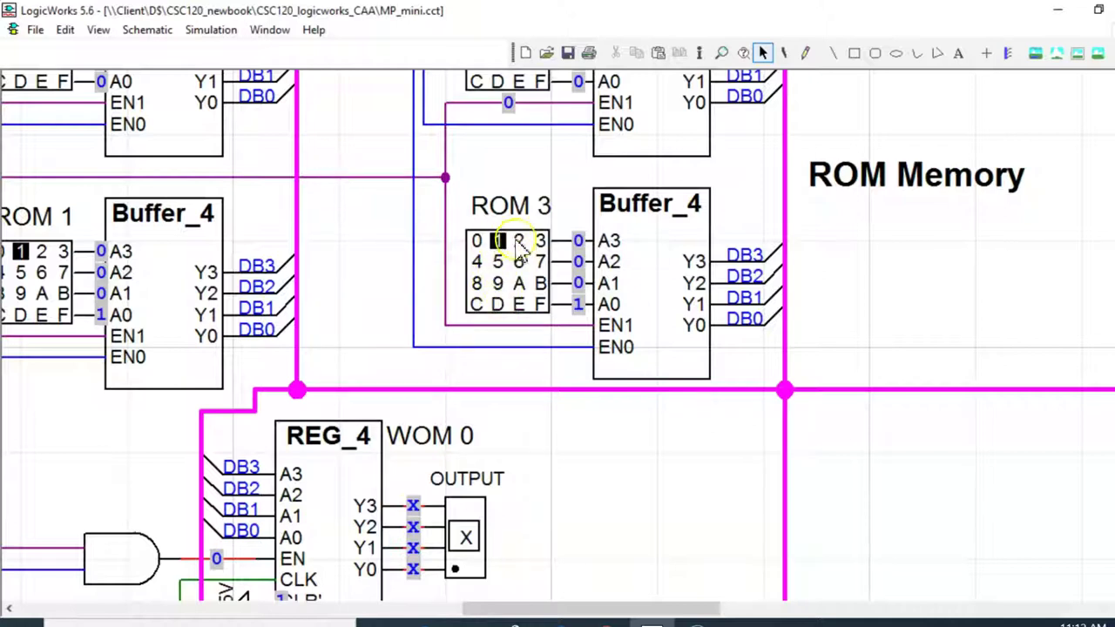
pyautogui.click(518, 240)
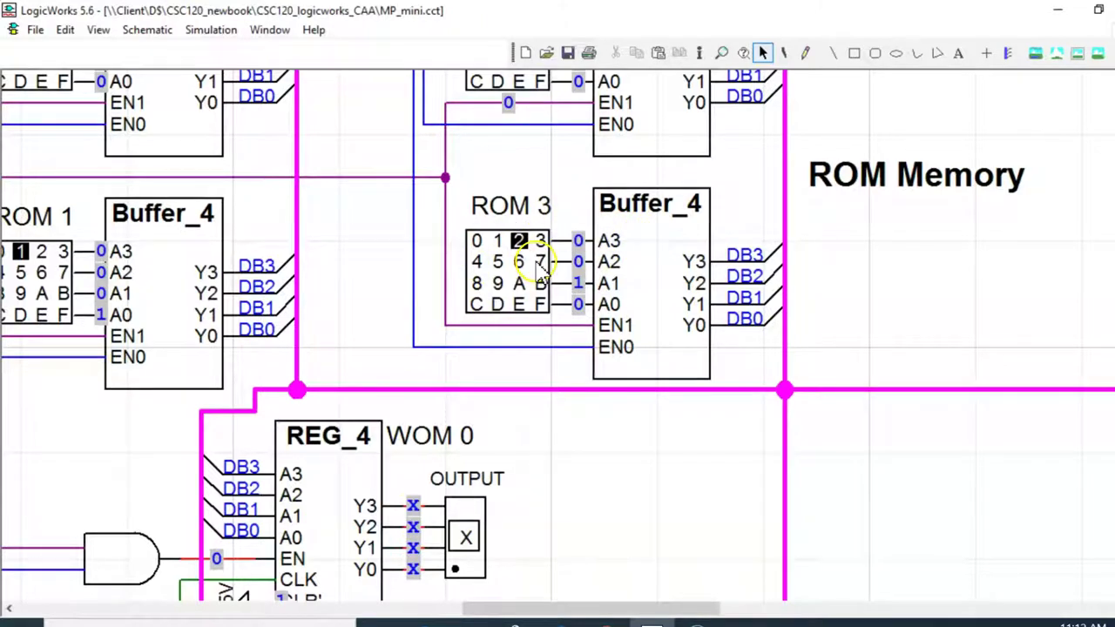
# Inspect the WOM 0 and WOM 1 registers, highlighting the WOM 1 output display and the data bus that feeds them.
pyautogui.scroll(-5, 547, 328)
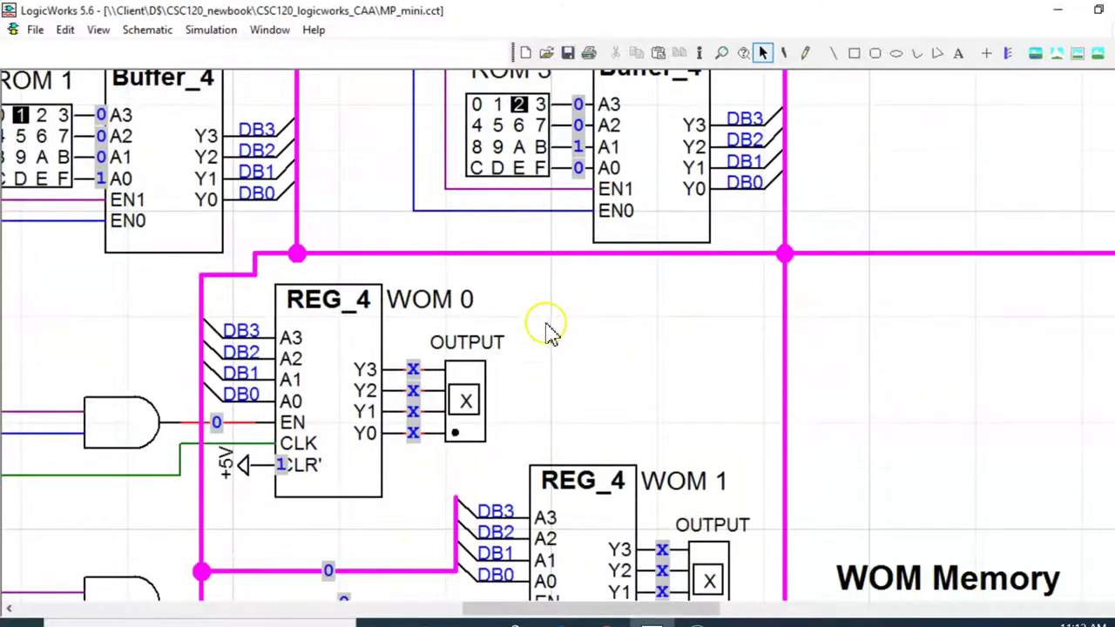
pyautogui.scroll(-2, 547, 328)
pyautogui.scroll(-5, 668, 337)
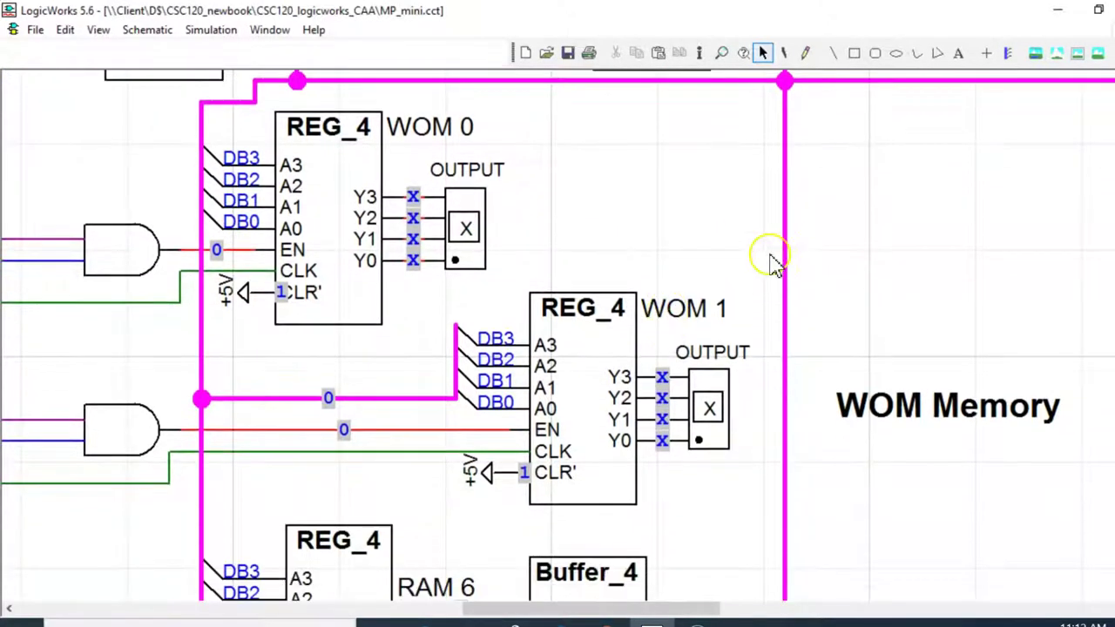
pyautogui.click(199, 336)
pyautogui.click(283, 354)
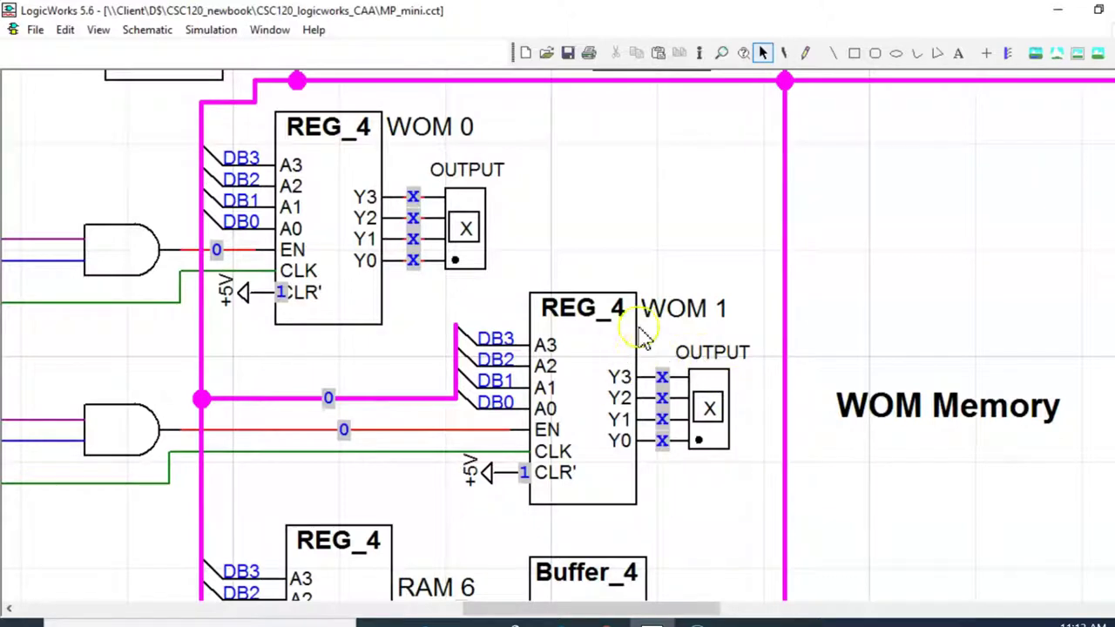
pyautogui.click(705, 396)
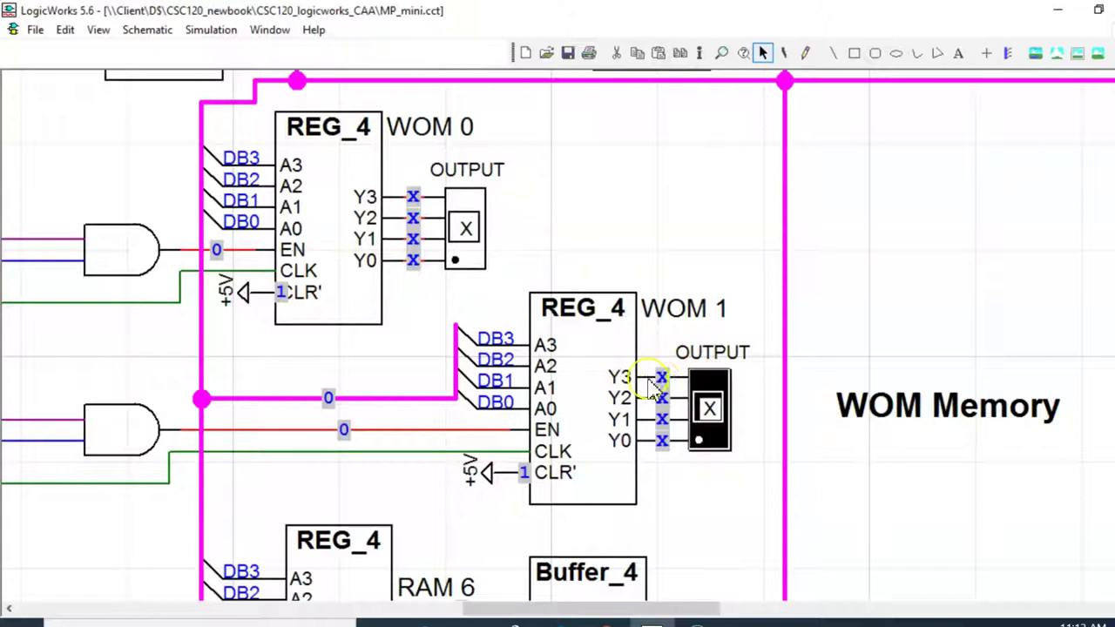
pyautogui.click(784, 386)
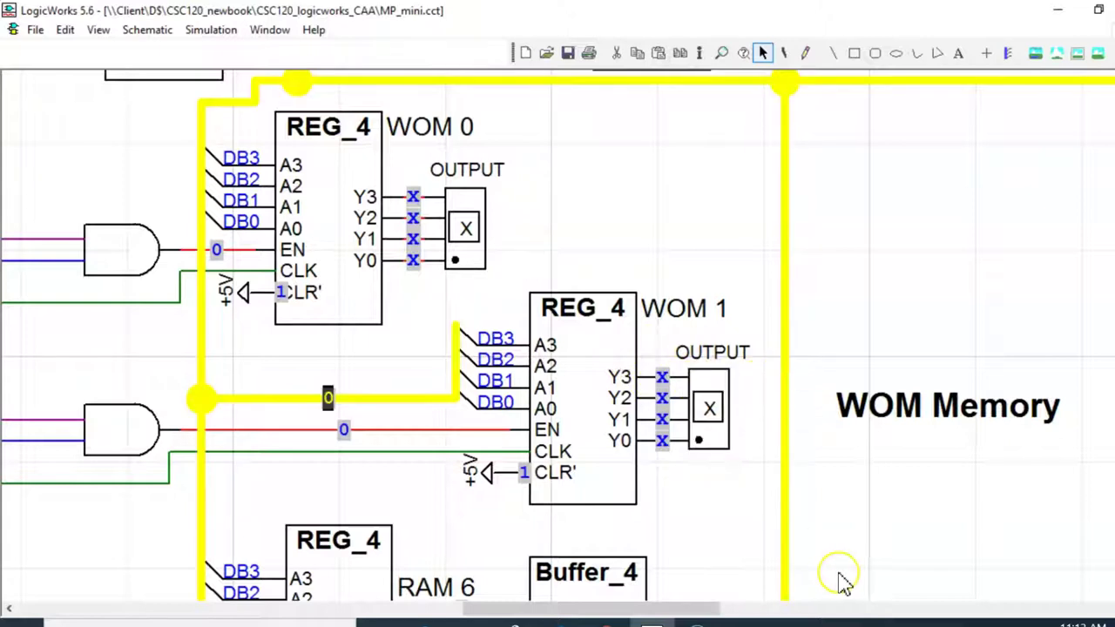
pyautogui.click(697, 495)
# Inspect the RAM 6 circuit by highlighting its register, the Y3 output wire, its buffer and the data bus.
pyautogui.scroll(-3, 665, 465)
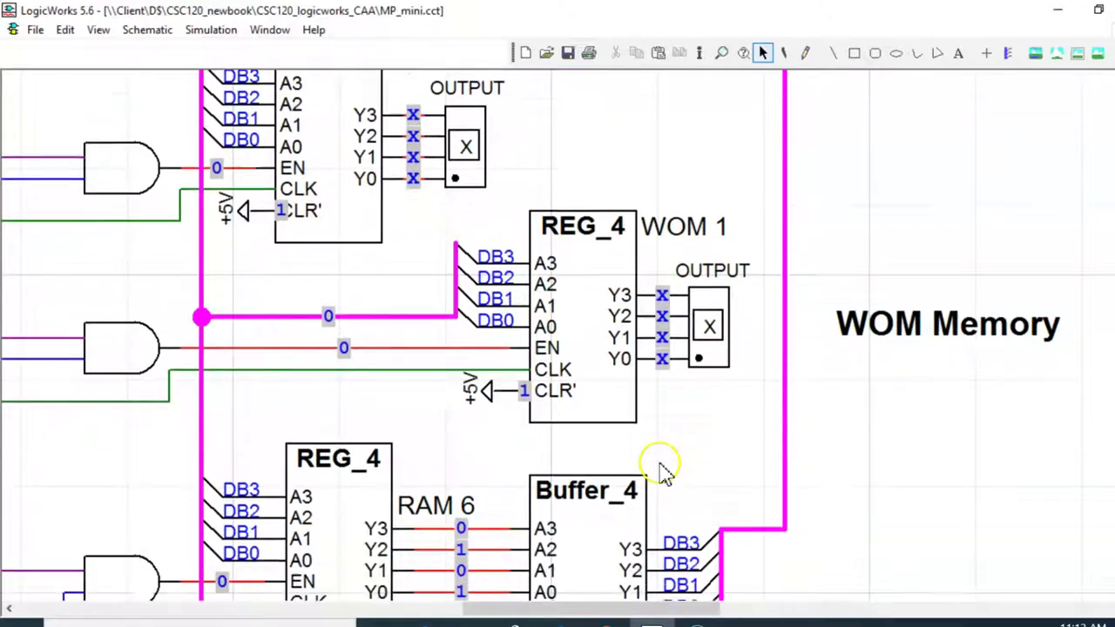
pyautogui.scroll(-4, 664, 470)
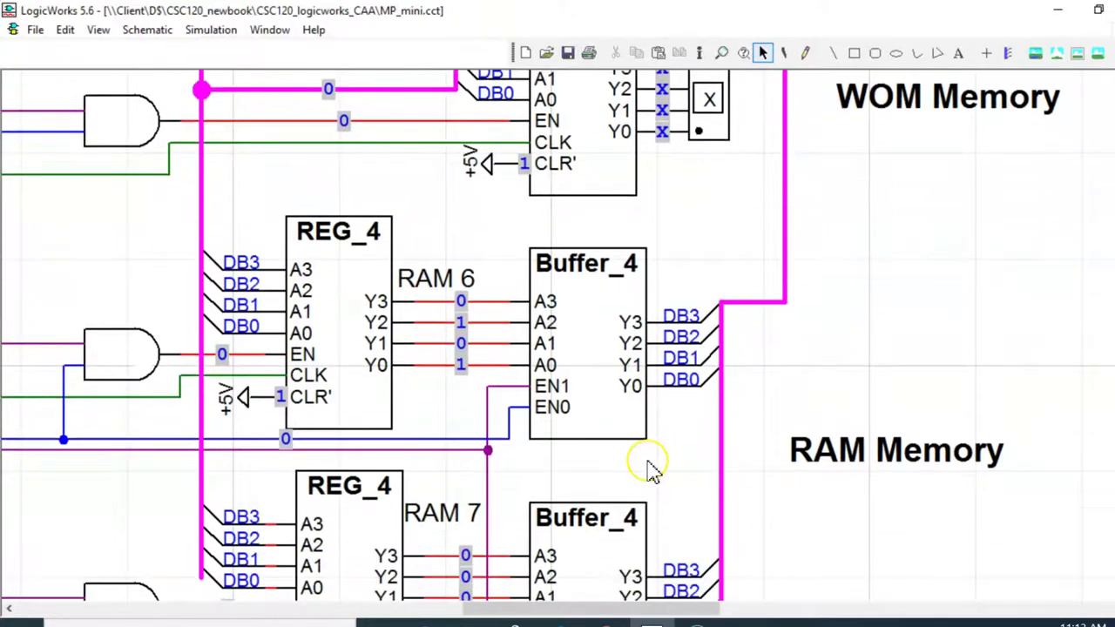
pyautogui.scroll(-2, 653, 471)
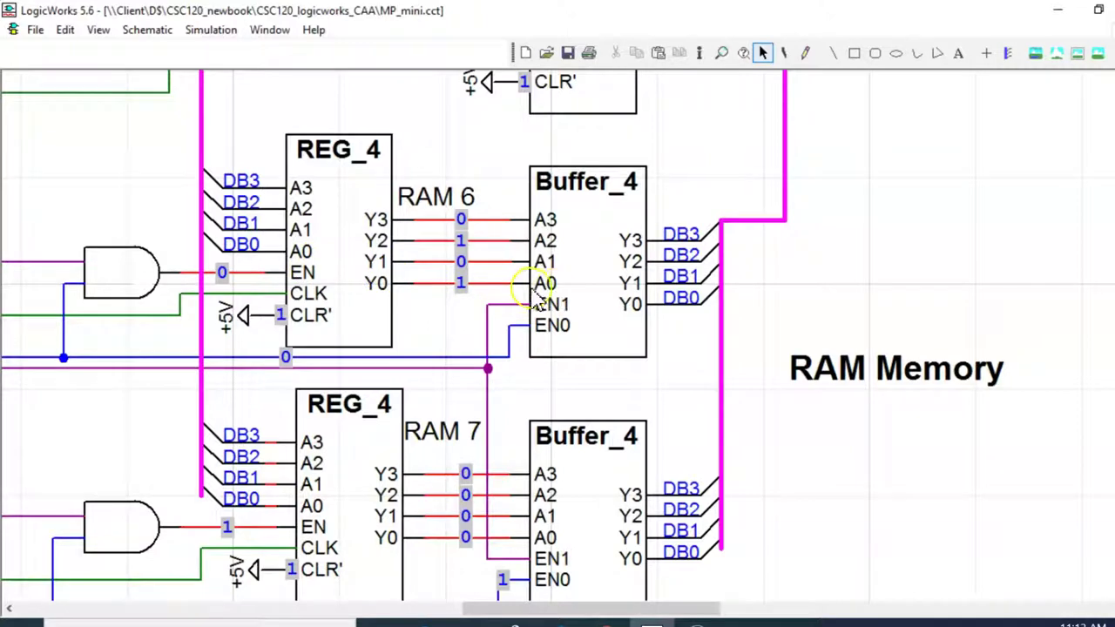
pyautogui.click(348, 246)
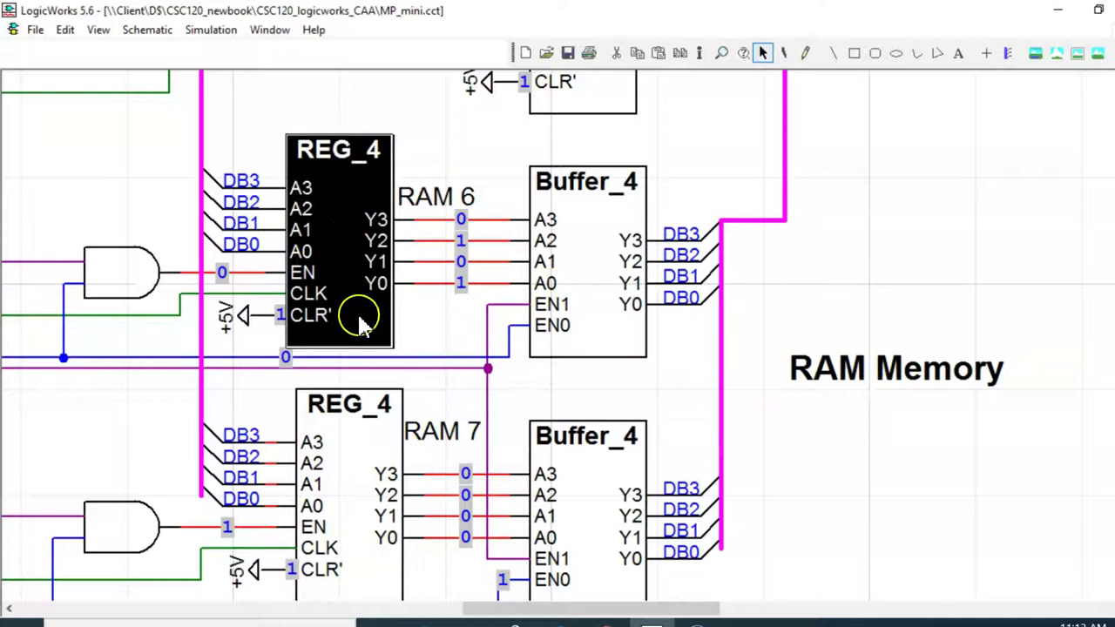
pyautogui.click(490, 222)
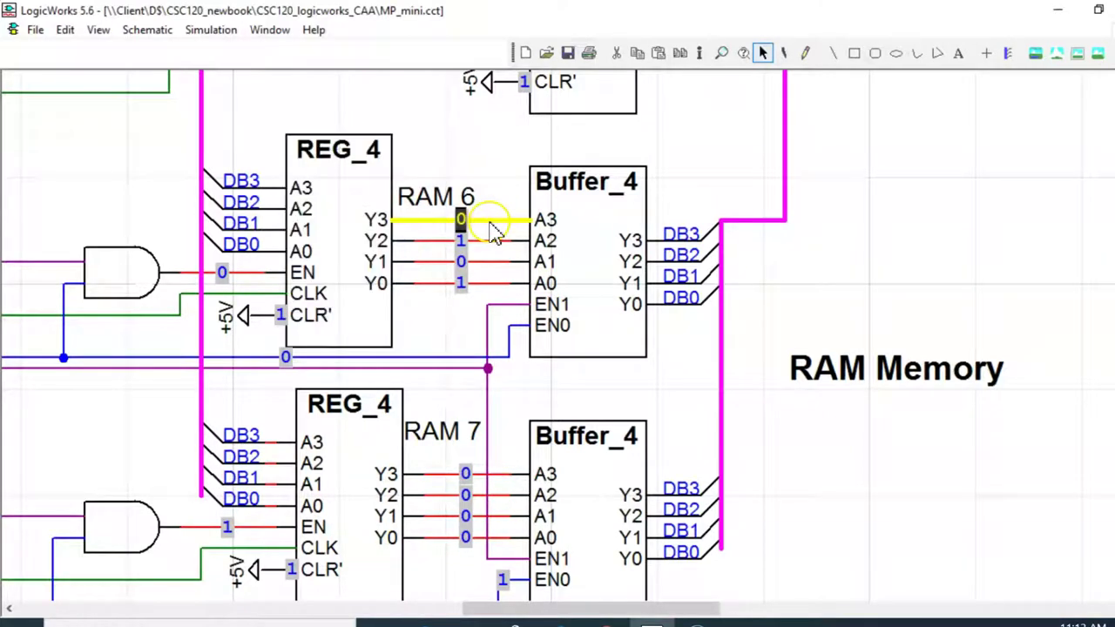
pyautogui.click(582, 244)
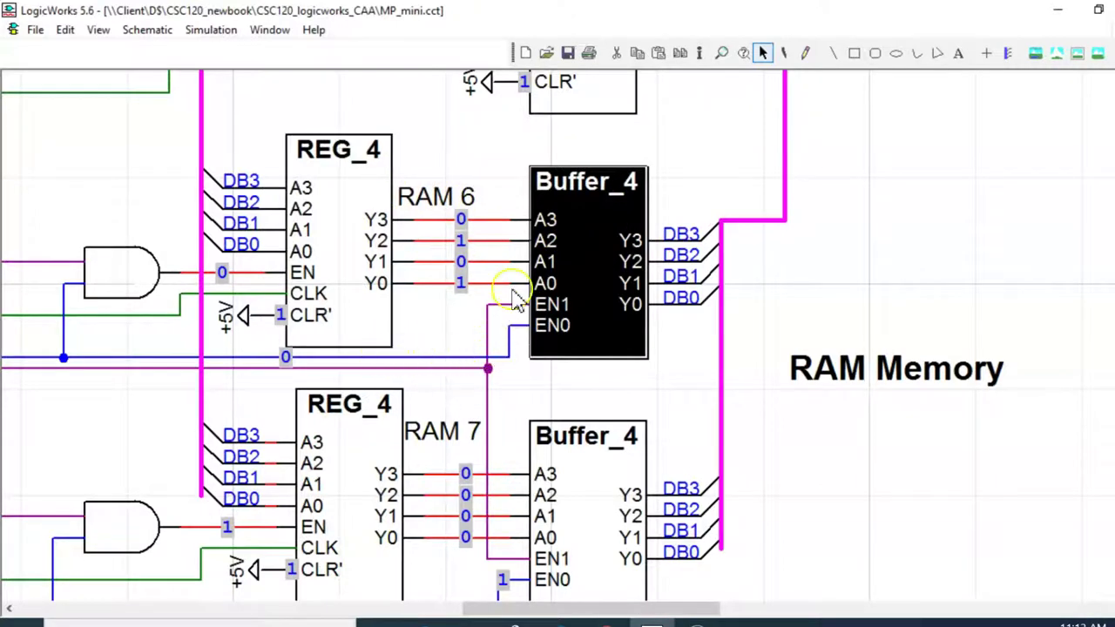
pyautogui.click(721, 261)
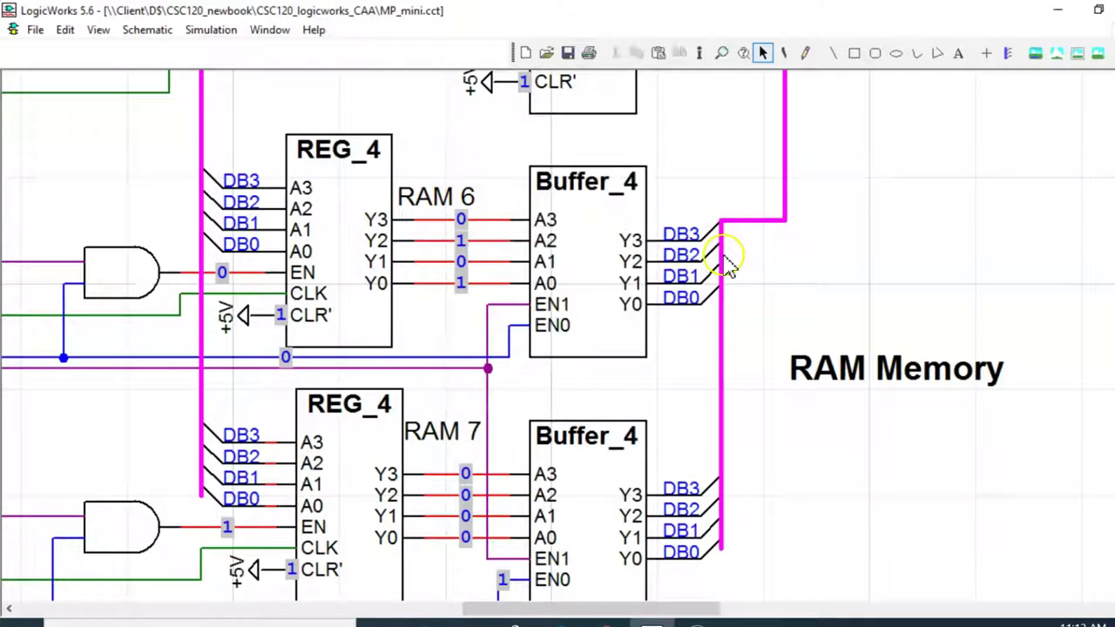
pyautogui.click(728, 277)
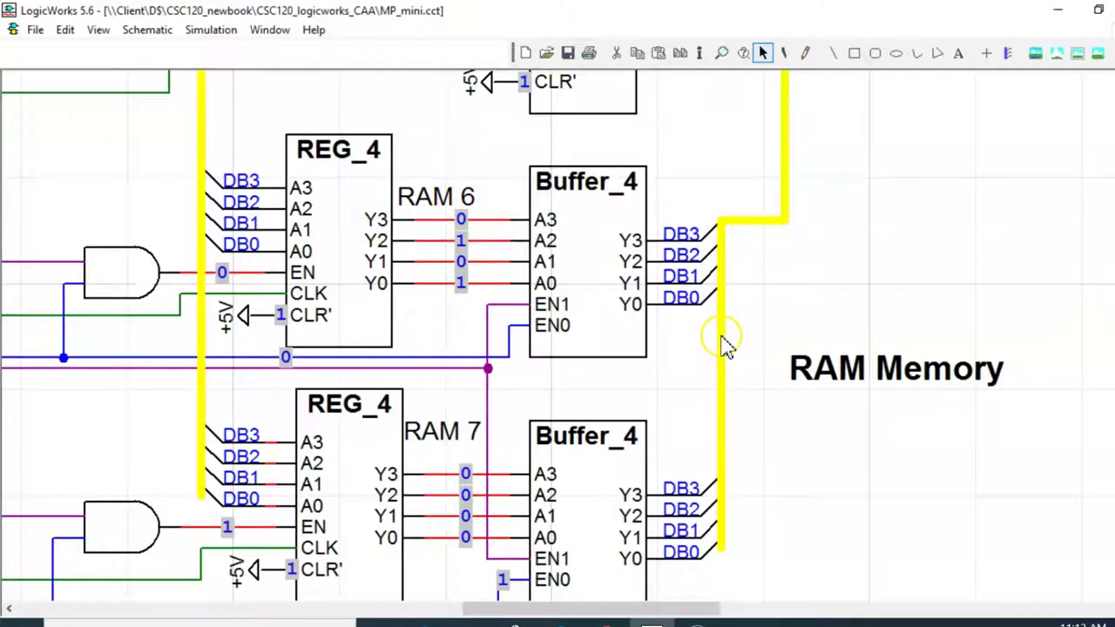
pyautogui.click(792, 323)
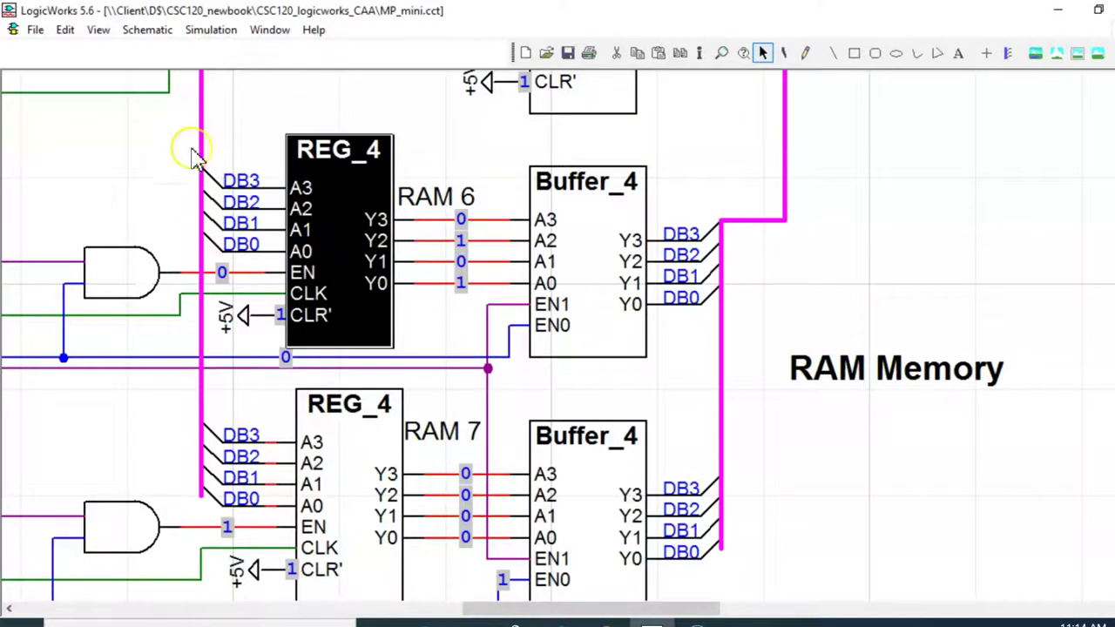
# Trace the RAM 6 data path from the incoming data bus through the register and buffer back to the bus.
pyautogui.click(201, 142)
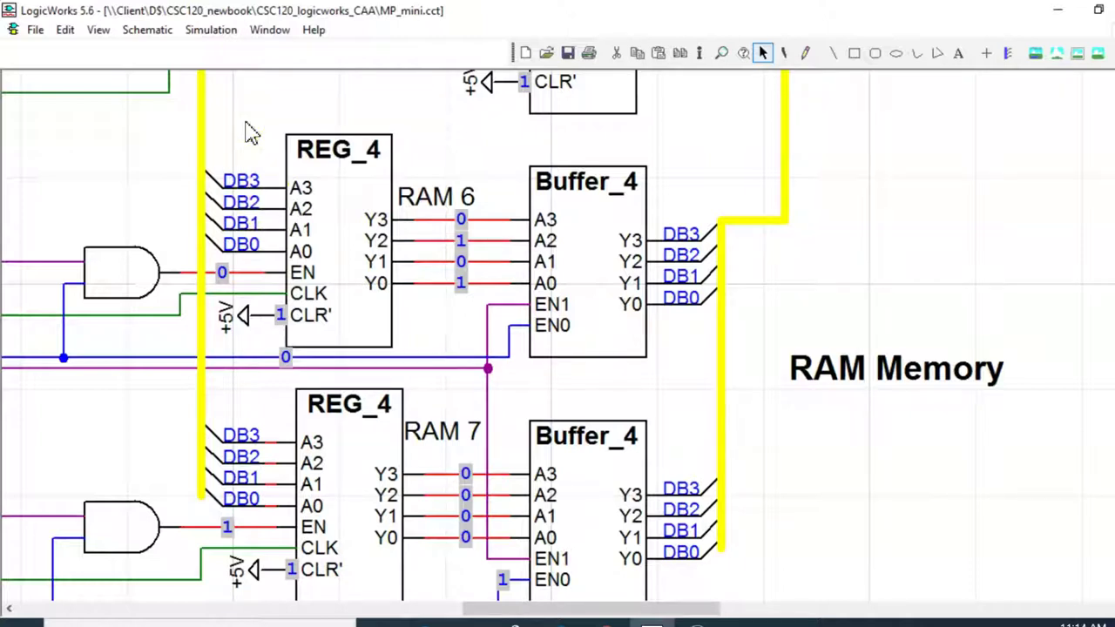
pyautogui.click(370, 236)
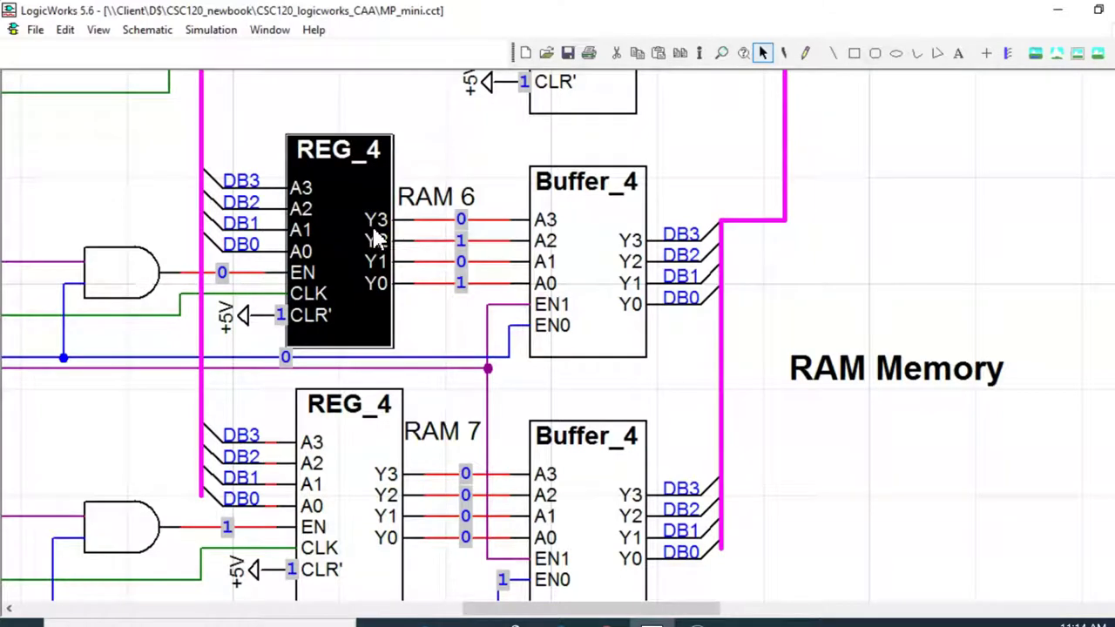
pyautogui.click(203, 136)
pyautogui.click(355, 228)
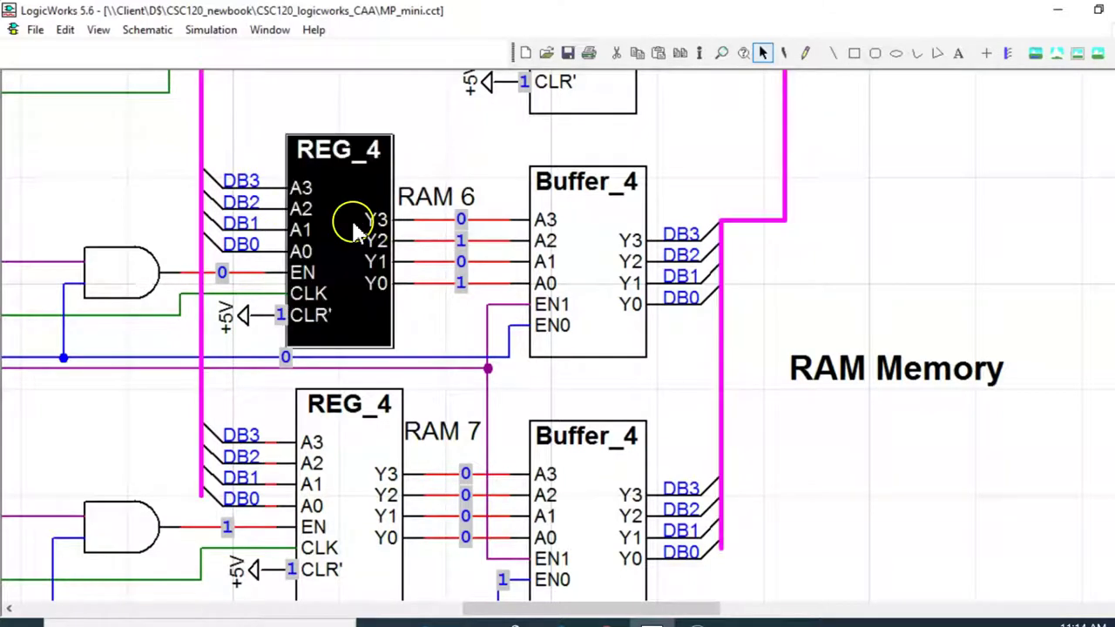
pyautogui.click(604, 241)
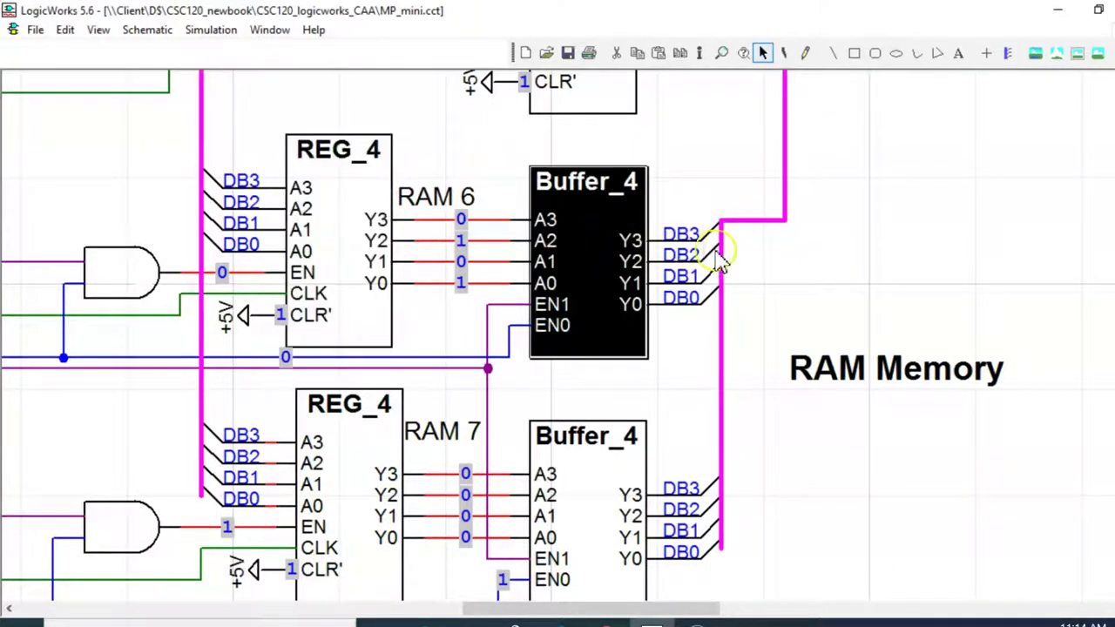
pyautogui.click(746, 228)
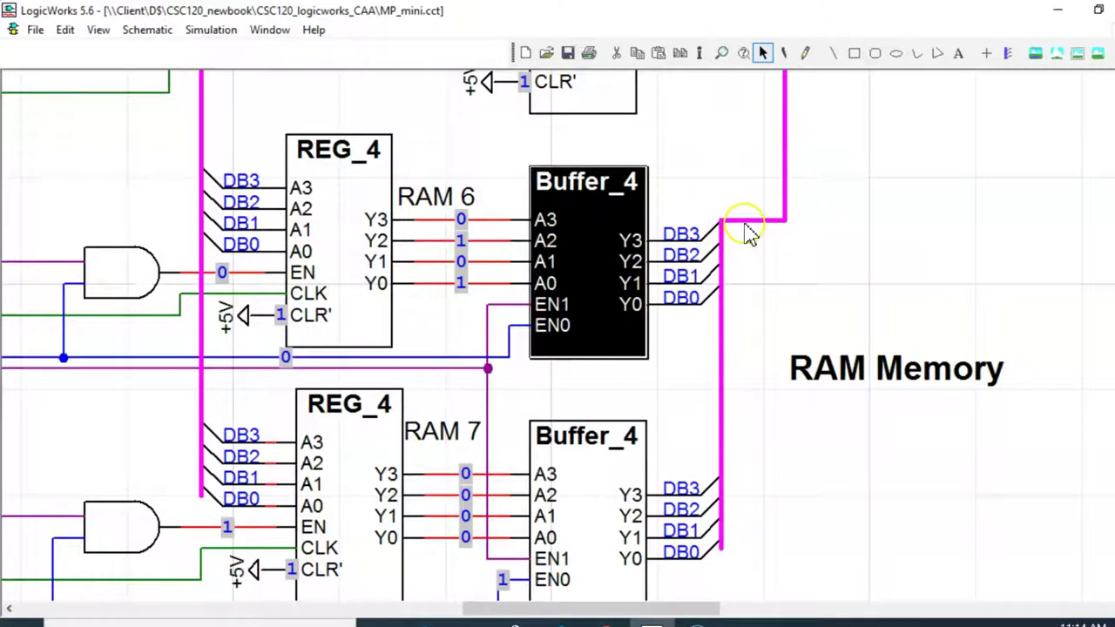
pyautogui.click(784, 310)
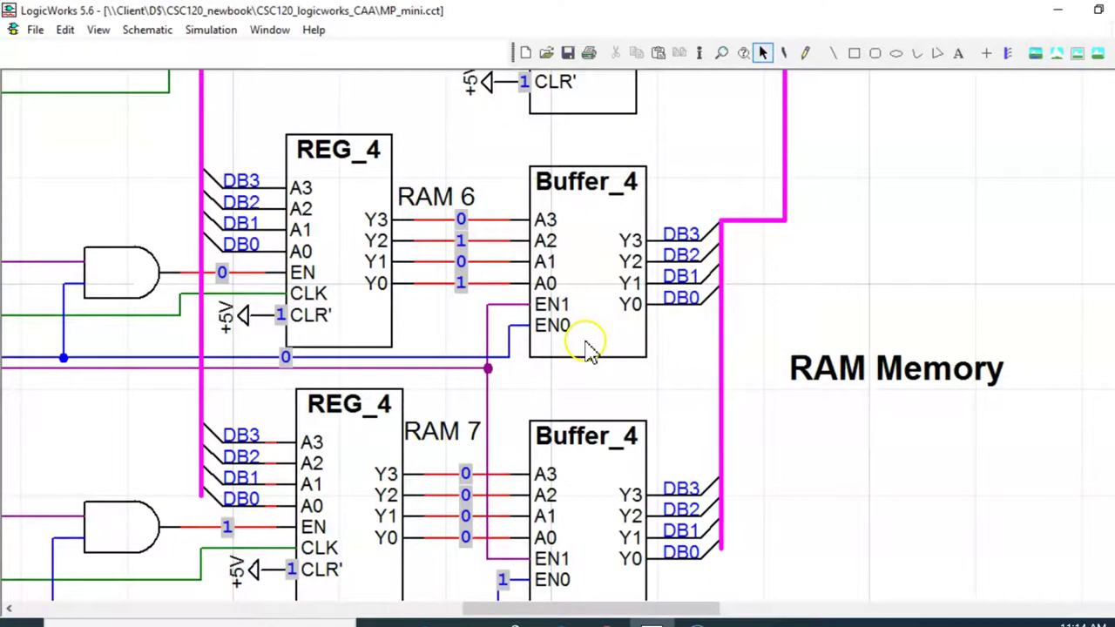
# Set the Device Address keypad feeding the decoder to 1.
pyautogui.scroll(-2, 588, 347)
pyautogui.scroll(-1, 324, 320)
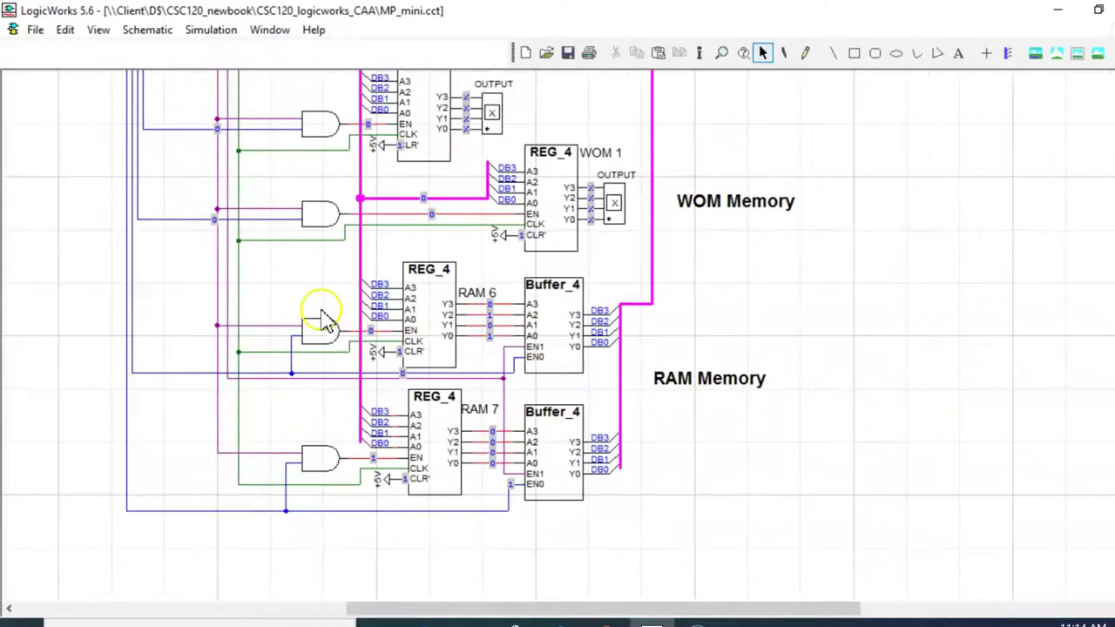
pyautogui.scroll(-1, 322, 321)
pyautogui.scroll(3, 186, 313)
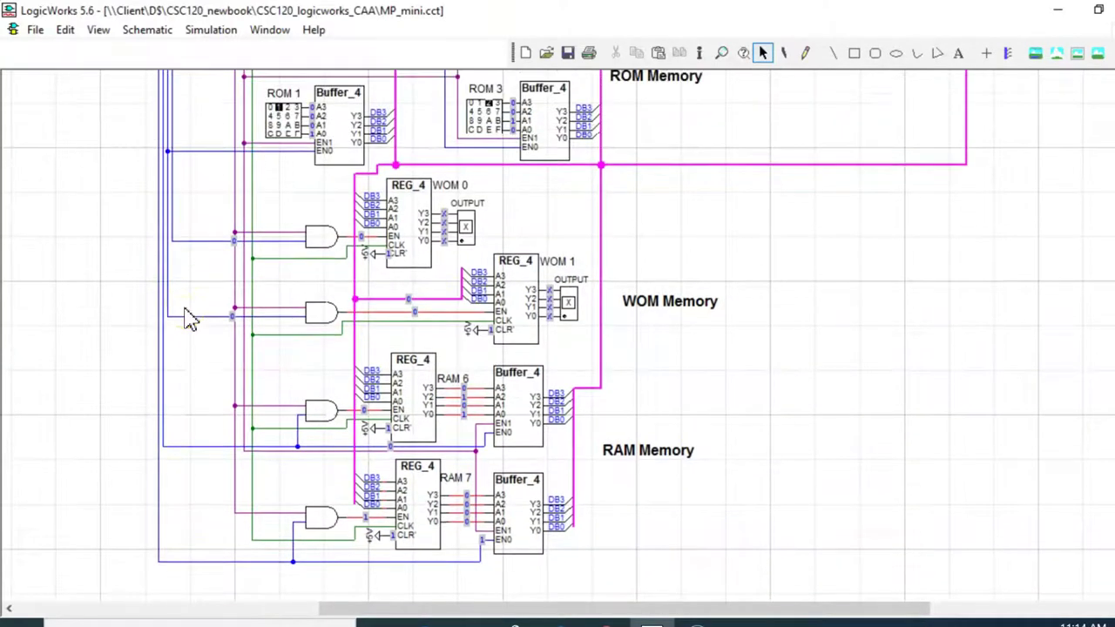
pyautogui.scroll(6, 186, 319)
pyautogui.click(70, 231)
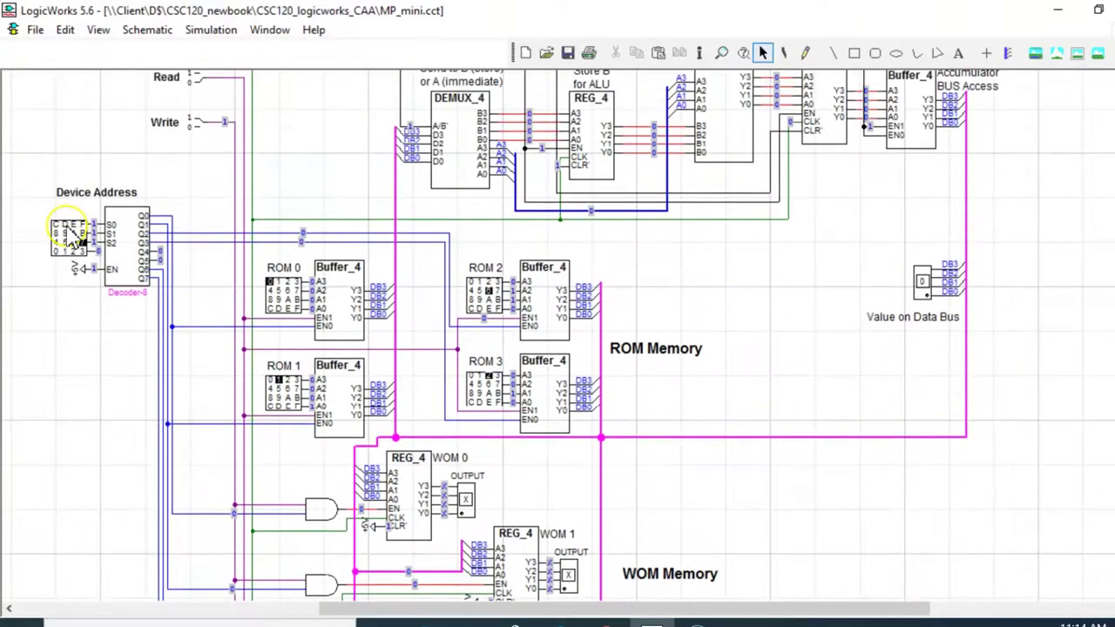
pyautogui.scroll(3, 72, 233)
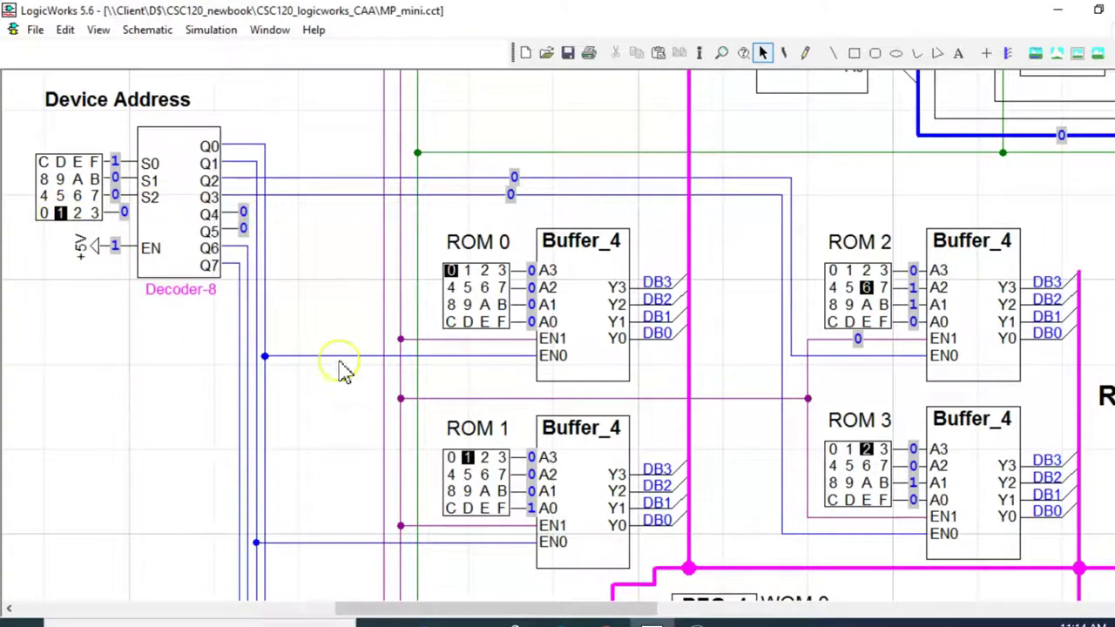
# Highlight the decoder's Q1 line that runs to the EN0 input of the ROM 1 buffer.
pyautogui.click(454, 540)
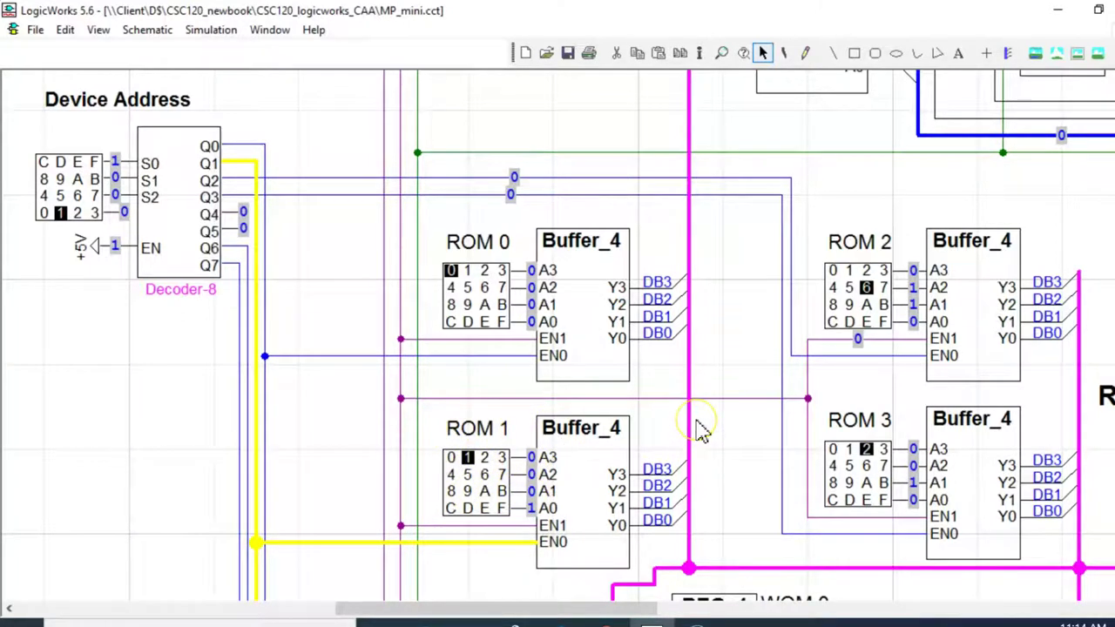
pyautogui.scroll(-2, 702, 431)
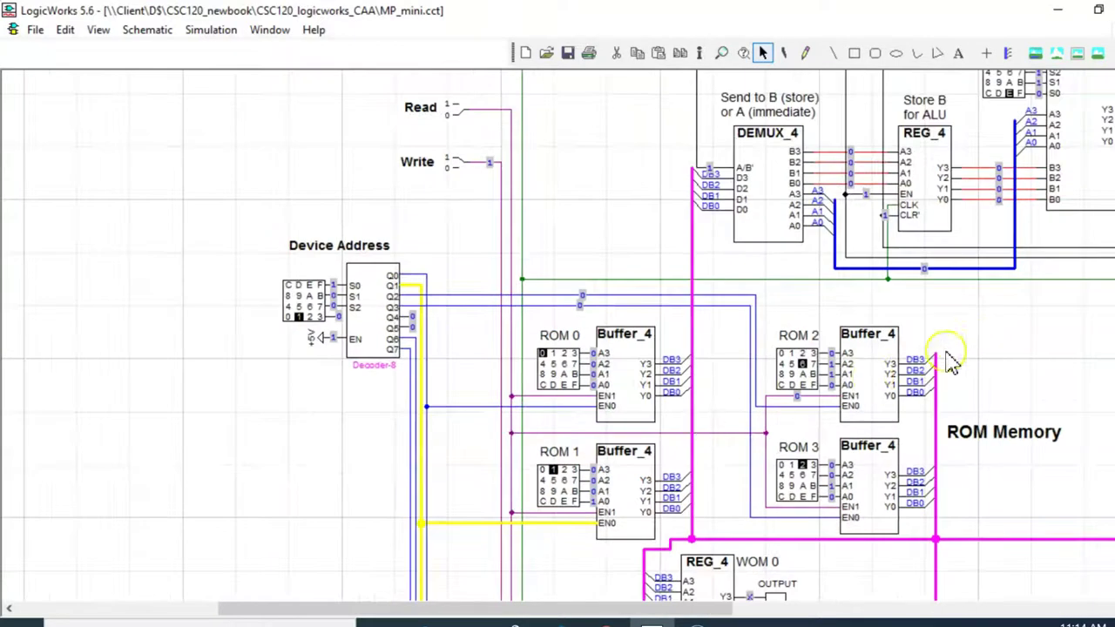
# Switch the Read input to 1 and back to 0, and set the Write switch to 0.
pyautogui.scroll(2, 435, 219)
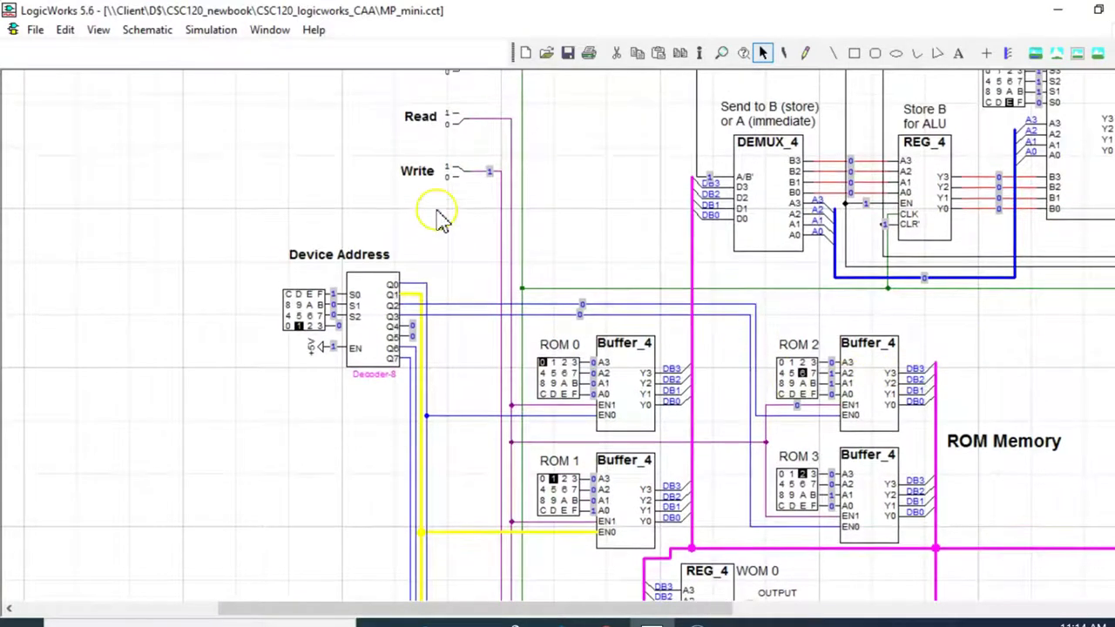
pyautogui.scroll(2, 440, 220)
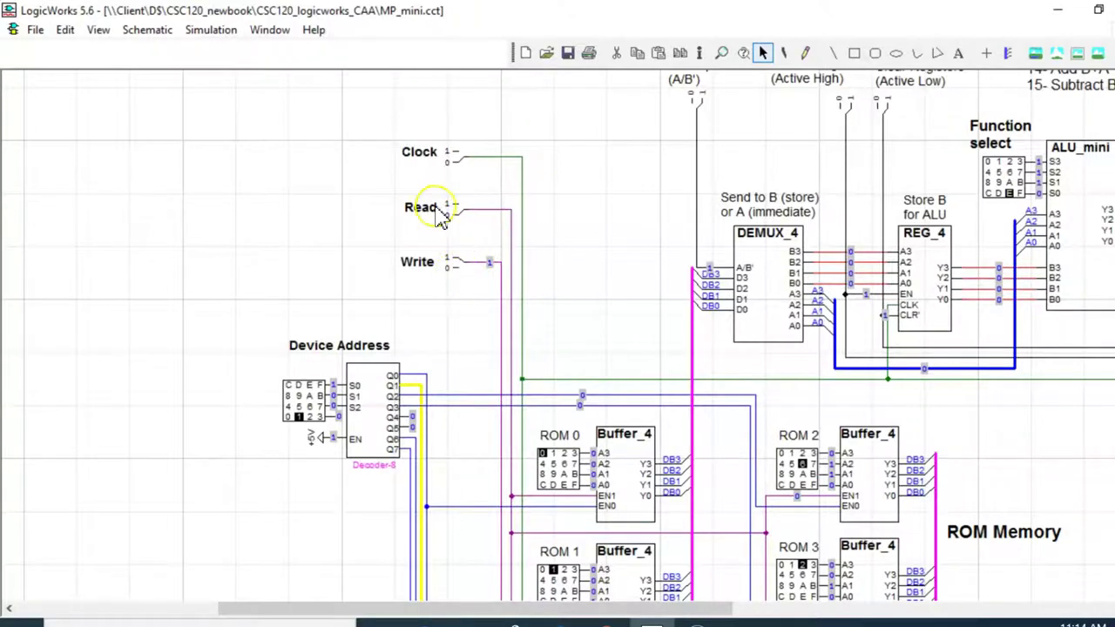
pyautogui.scroll(-3, 420, 185)
pyautogui.scroll(2, 433, 273)
pyautogui.scroll(3, 435, 271)
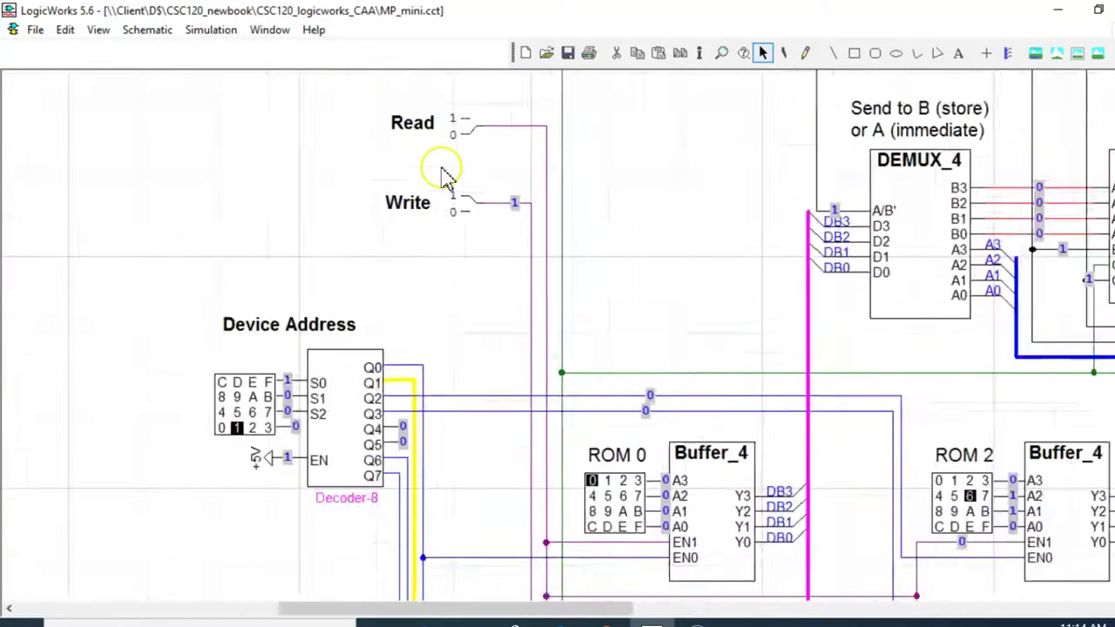
pyautogui.click(475, 106)
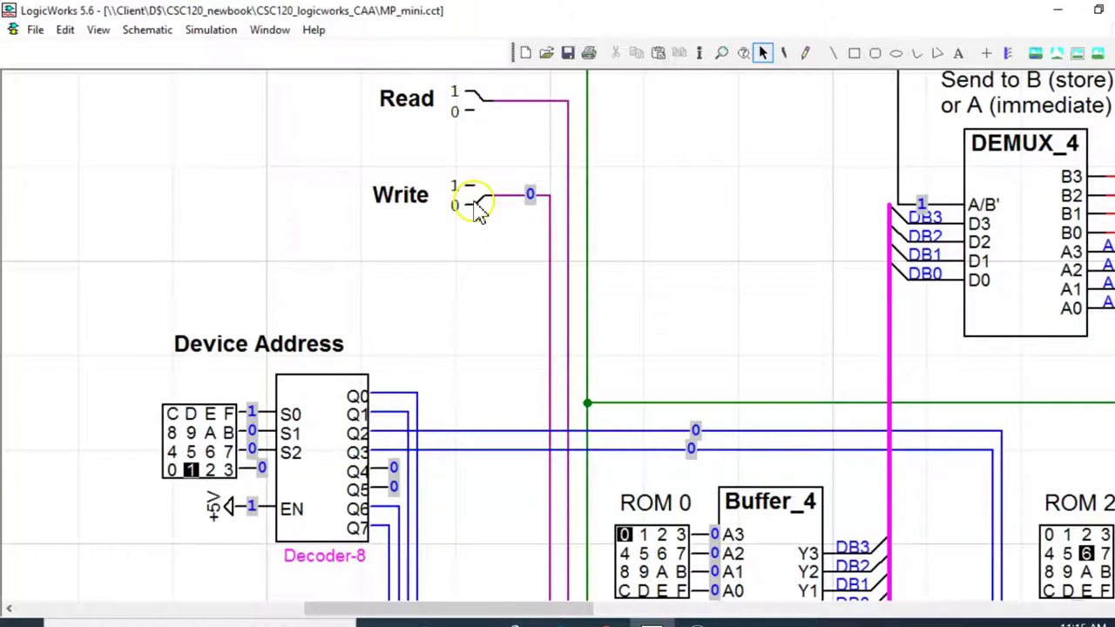
pyautogui.click(475, 101)
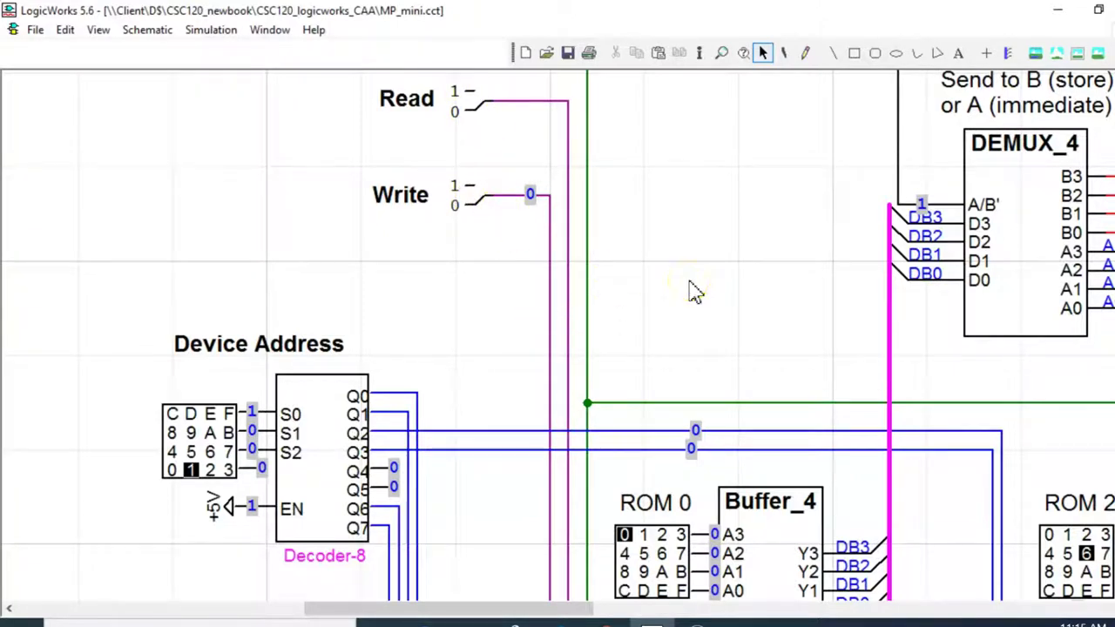
# Highlight the Store B register and the Accumulator register on either side of the ALU.
pyautogui.scroll(-2, 692, 291)
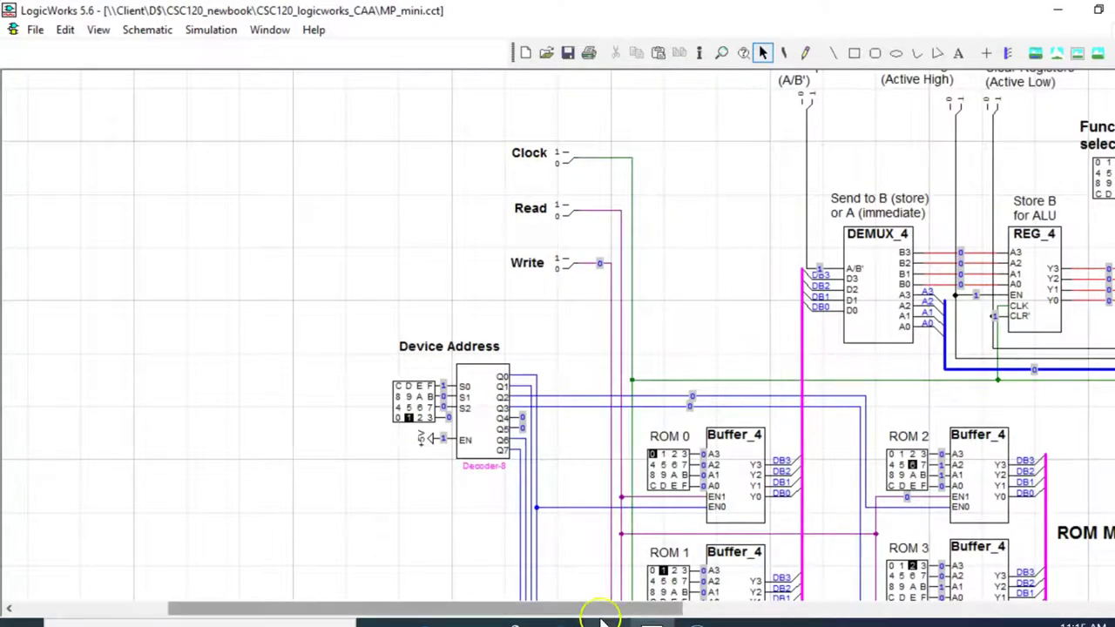
pyautogui.moveTo(601, 614); pyautogui.dragTo(809, 604)
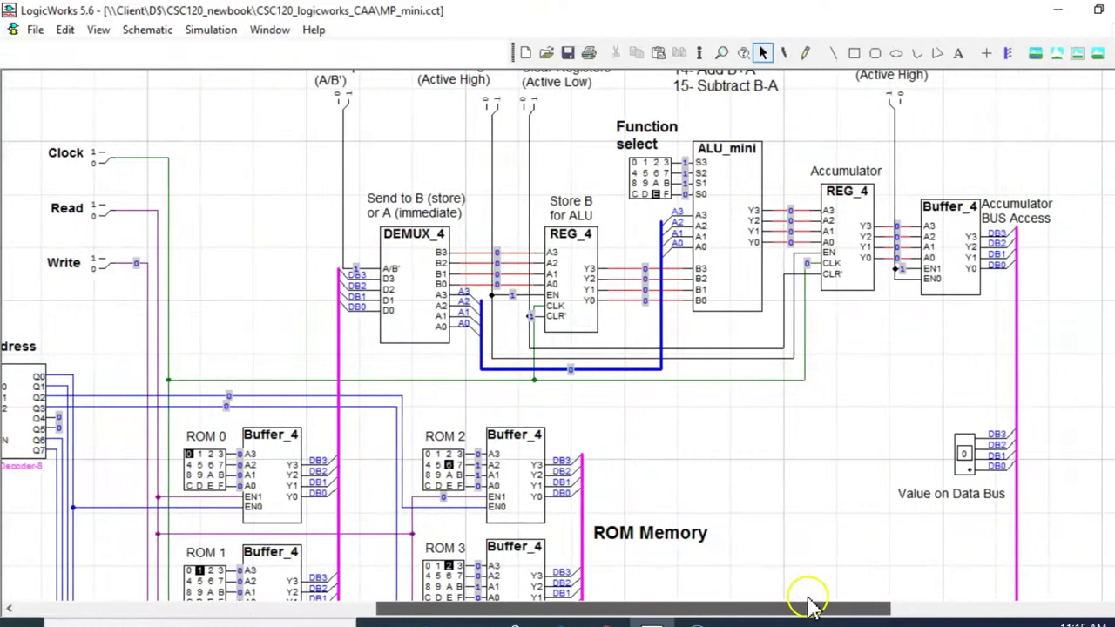
pyautogui.click(595, 290)
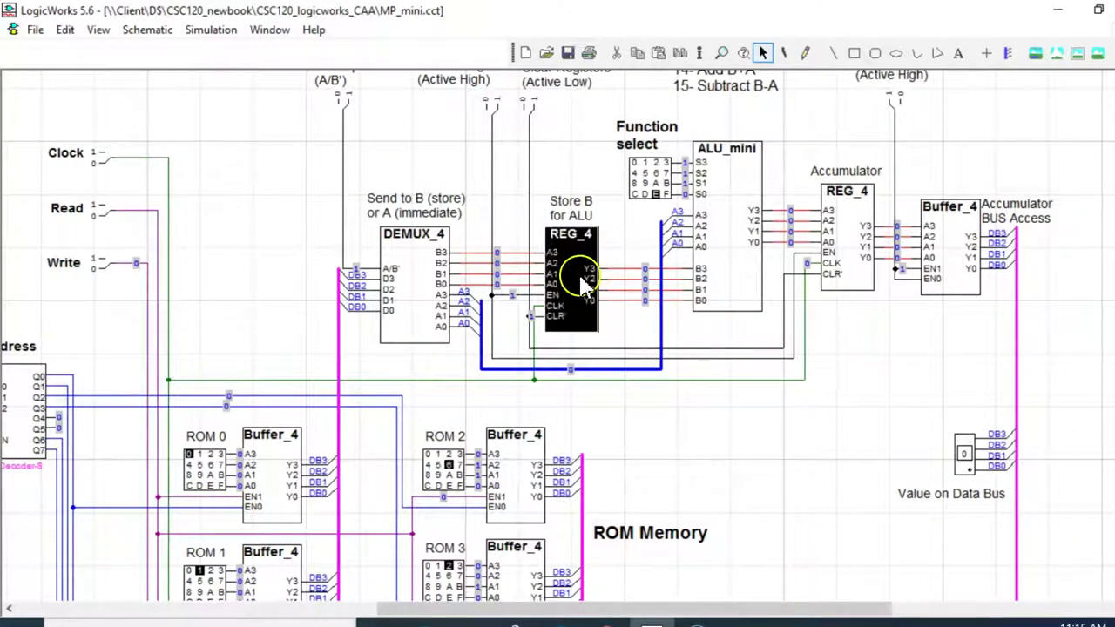
pyautogui.click(856, 237)
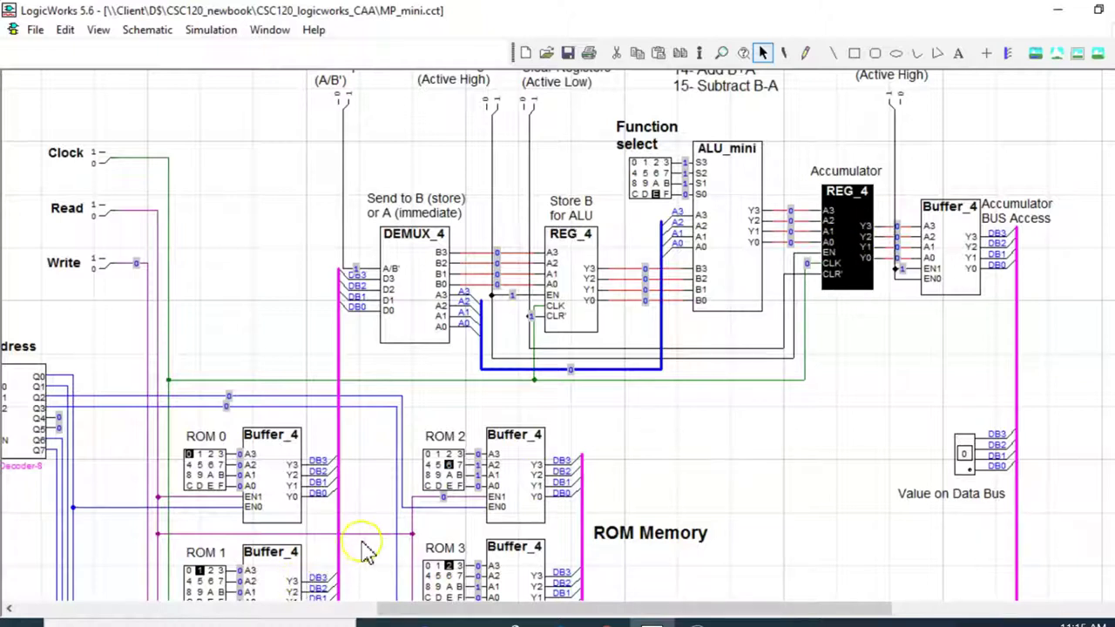
# Set the ROM 0 keypad to 4.
pyautogui.scroll(-1, 360, 548)
pyautogui.click(199, 418)
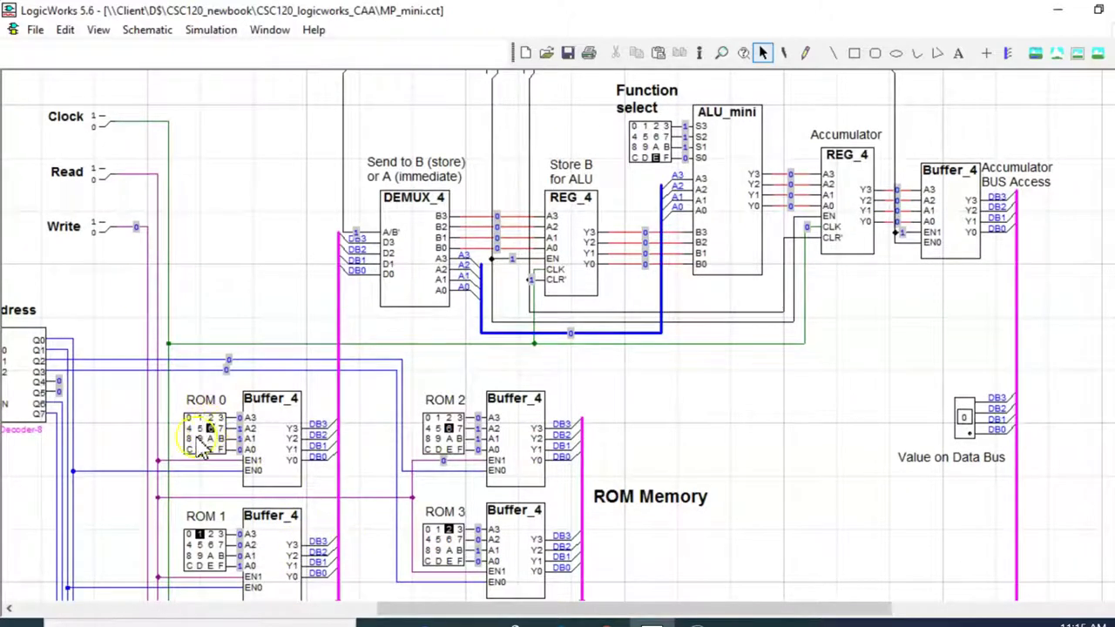
pyautogui.scroll(-6, 216, 446)
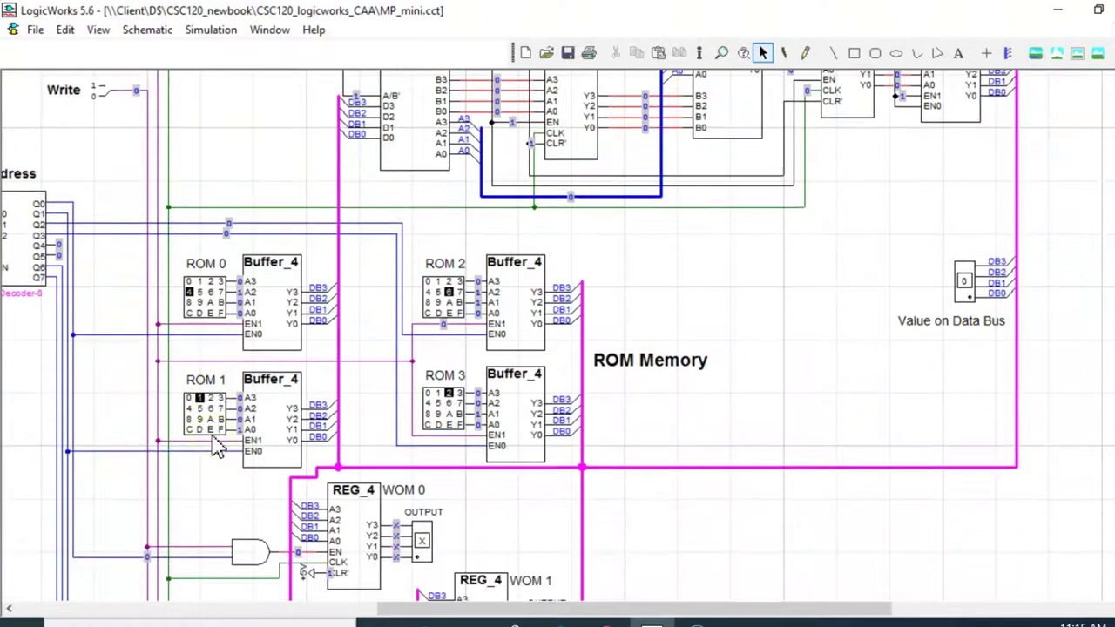
# Highlight the registers of WOM 0, WOM 1 and RAM 6 one after another.
pyautogui.click(357, 440)
pyautogui.click(477, 521)
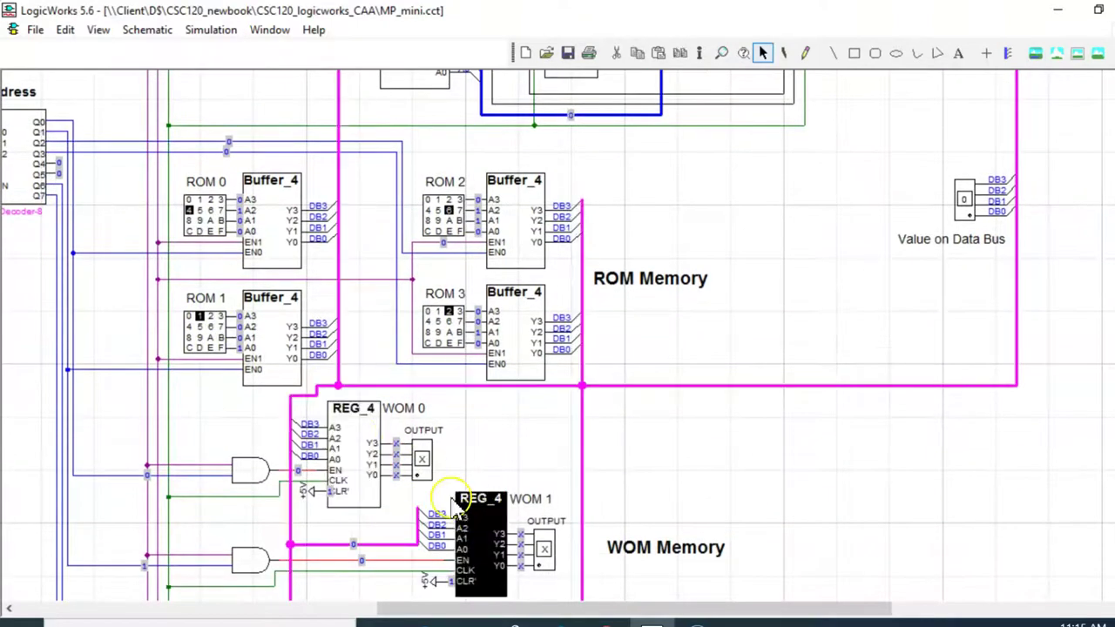
pyautogui.scroll(-3, 400, 513)
pyautogui.click(372, 517)
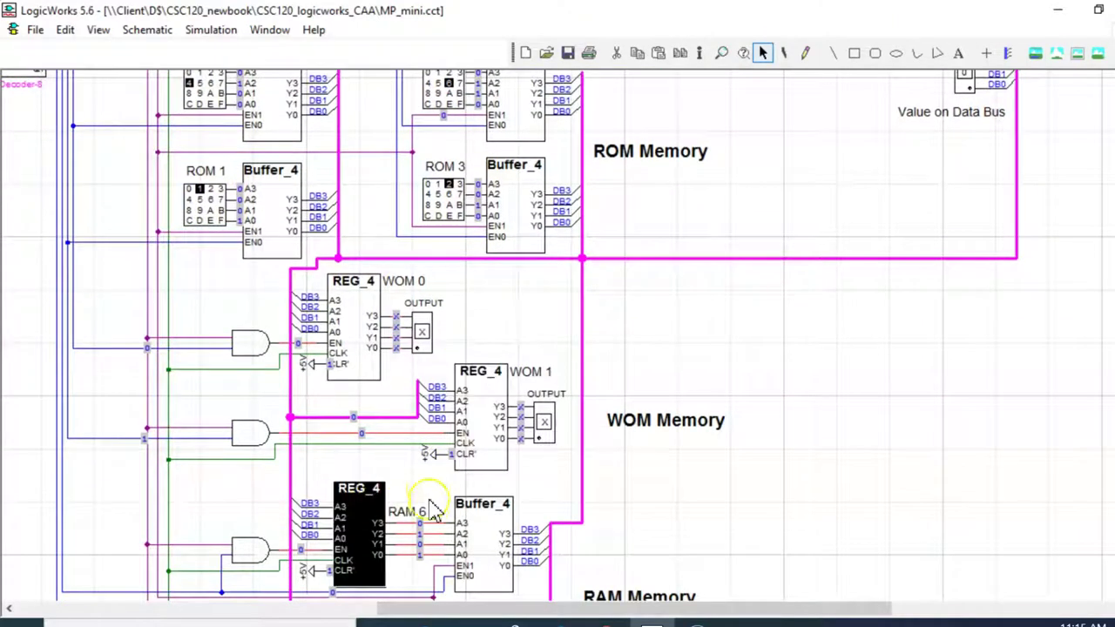
# Open the internal circuit of the Store B register, highlight its four flip-flops and close it again.
pyautogui.scroll(1, 416, 495)
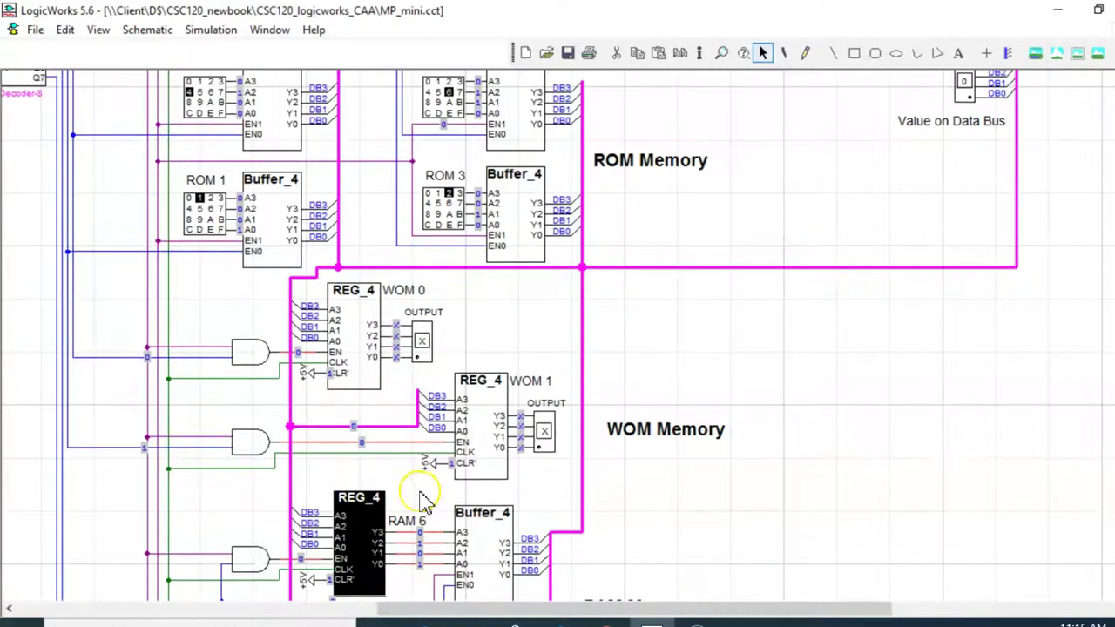
pyautogui.scroll(5, 427, 494)
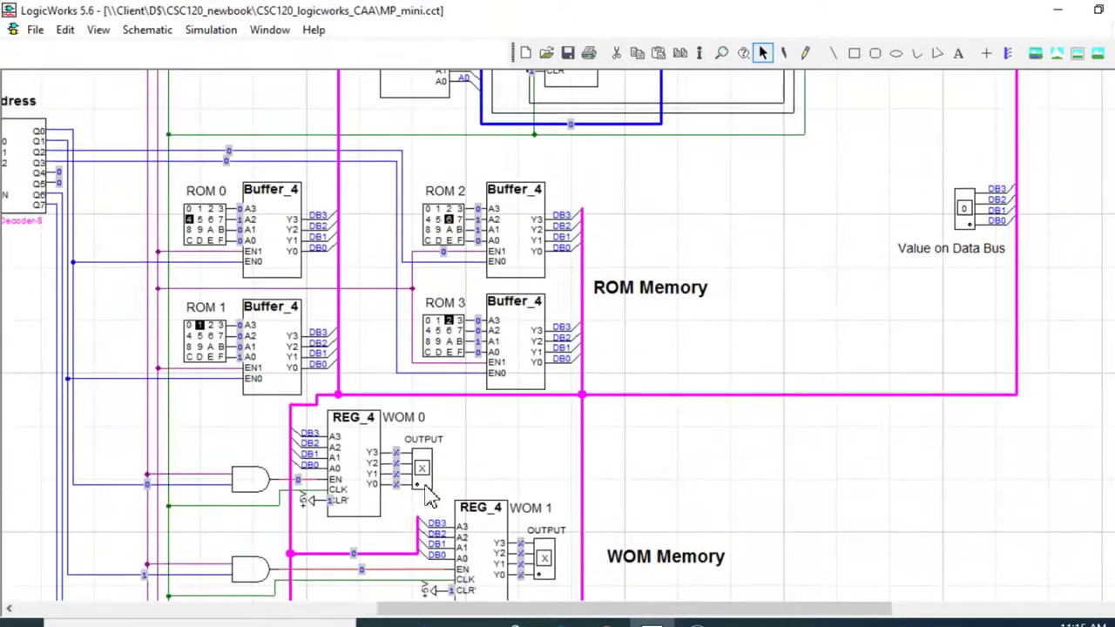
pyautogui.scroll(5, 427, 495)
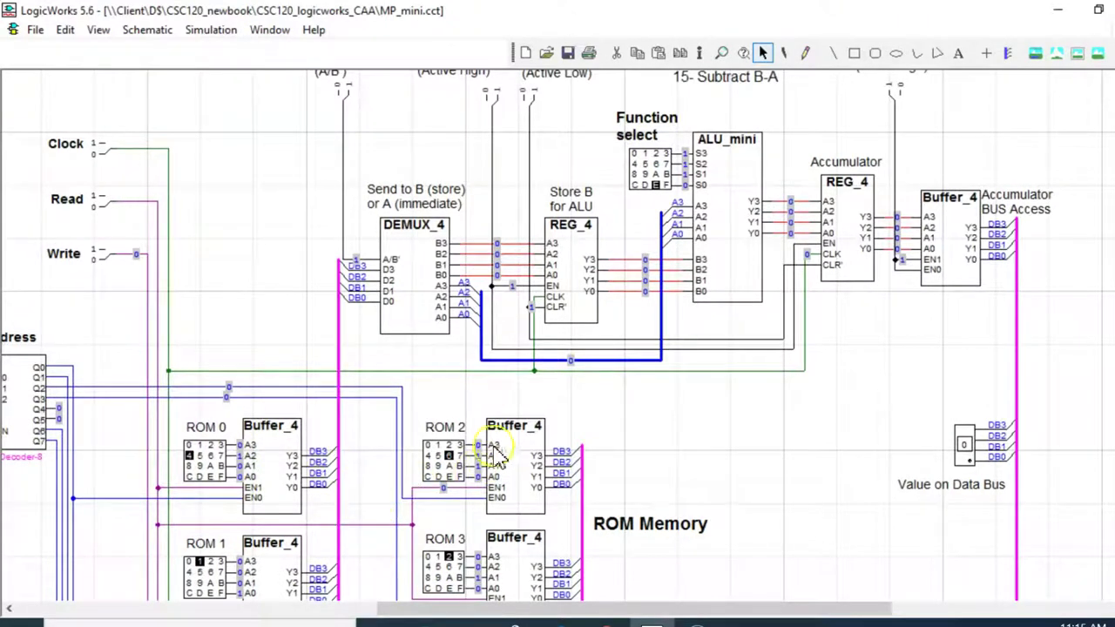
pyautogui.doubleClick(574, 277)
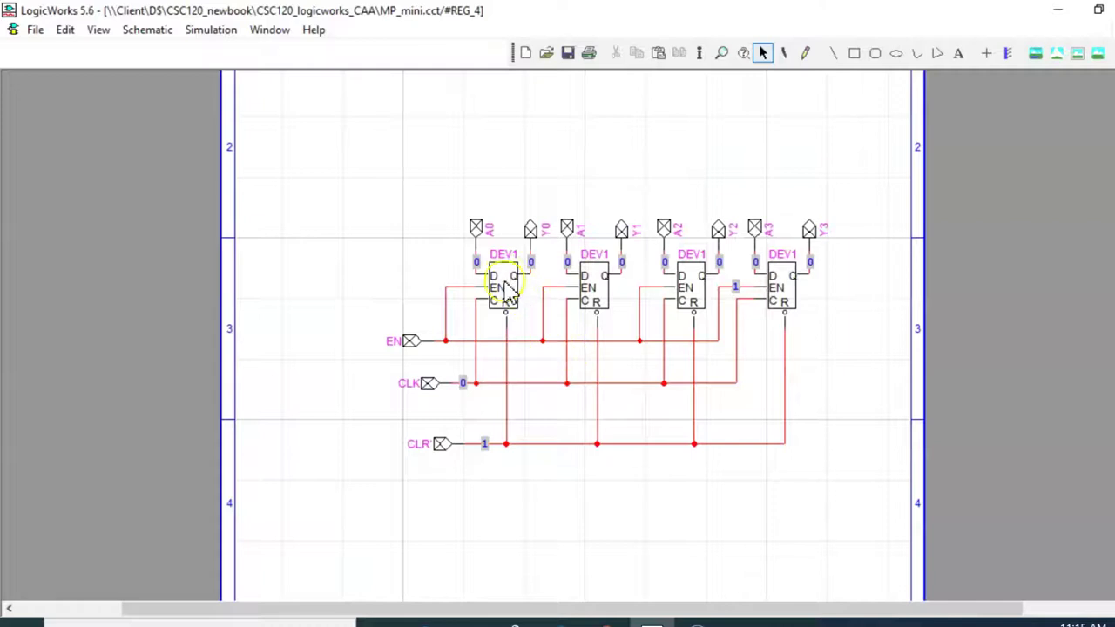
pyautogui.click(510, 291)
pyautogui.click(594, 289)
pyautogui.click(691, 290)
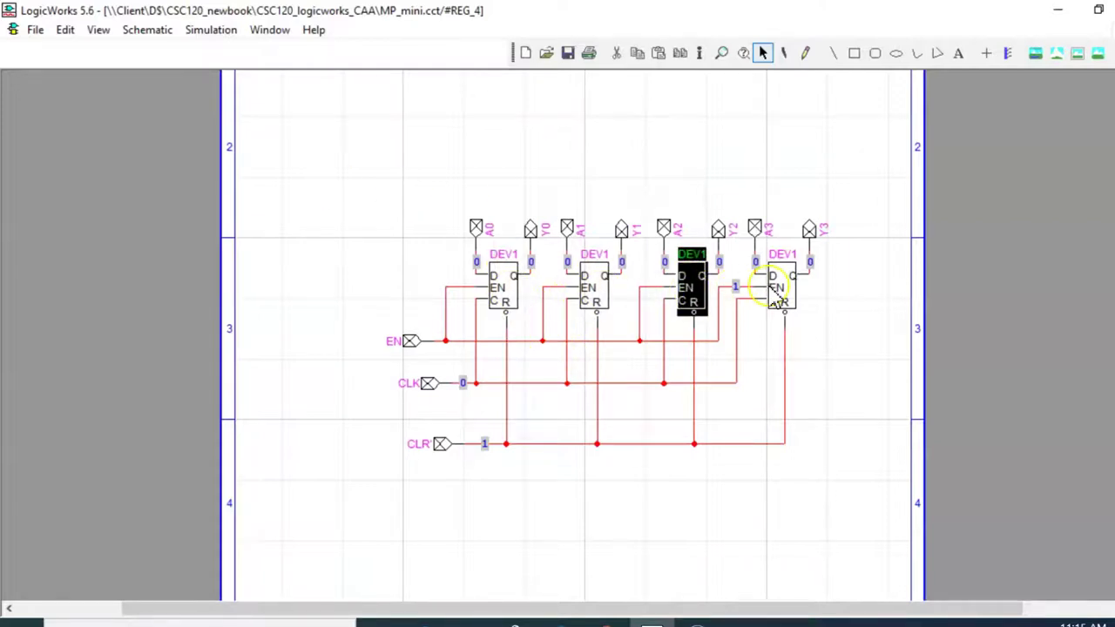
pyautogui.click(780, 293)
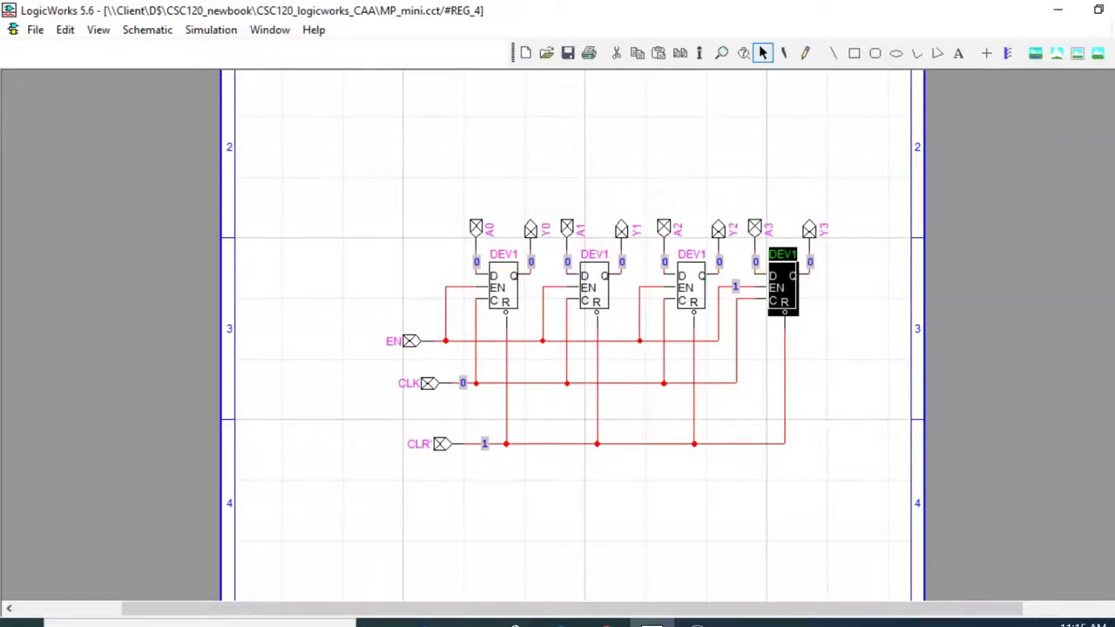
pyautogui.hotkey('ctrl', 'F4')
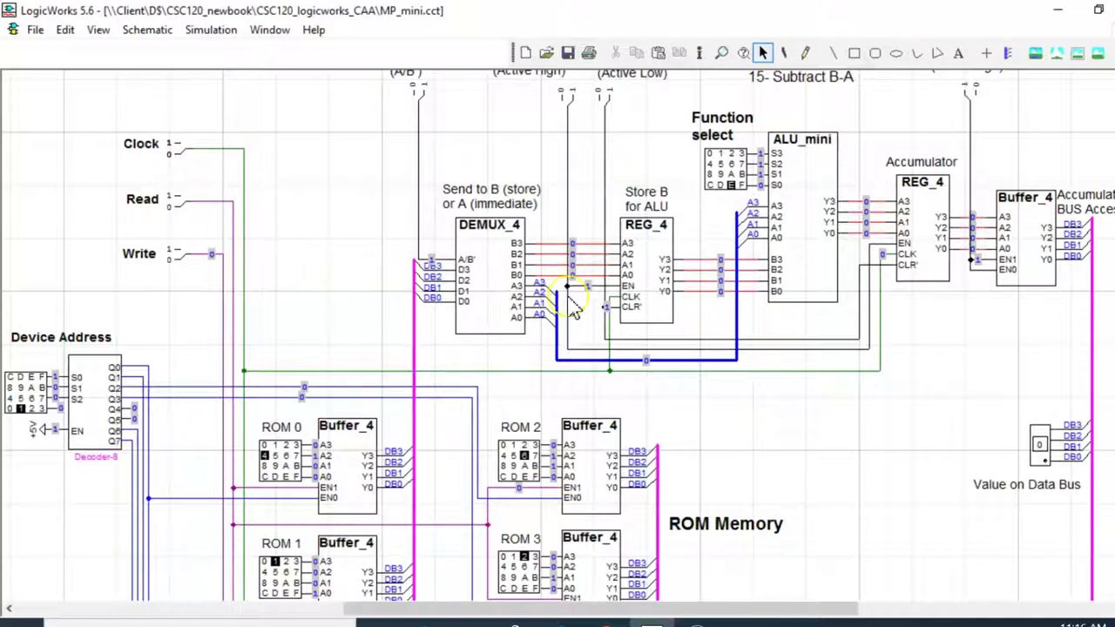
# Highlight the ALU_mini block that feeds the Accumulator.
pyautogui.moveTo(759, 604); pyautogui.dragTo(851, 609)
pyautogui.scroll(1, 620, 359)
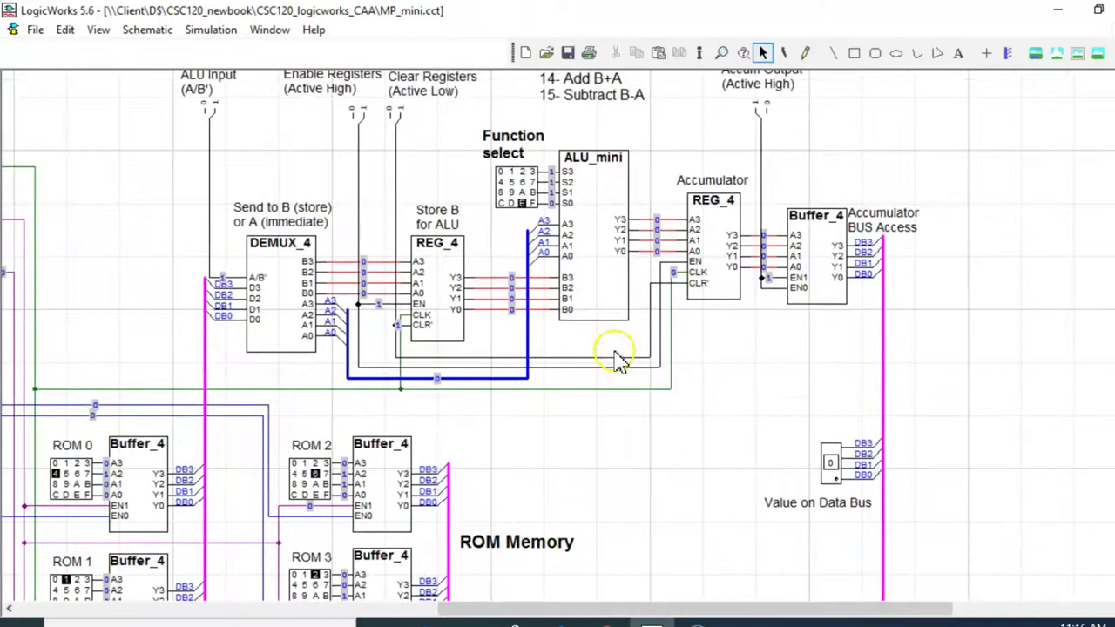
pyautogui.scroll(3, 620, 358)
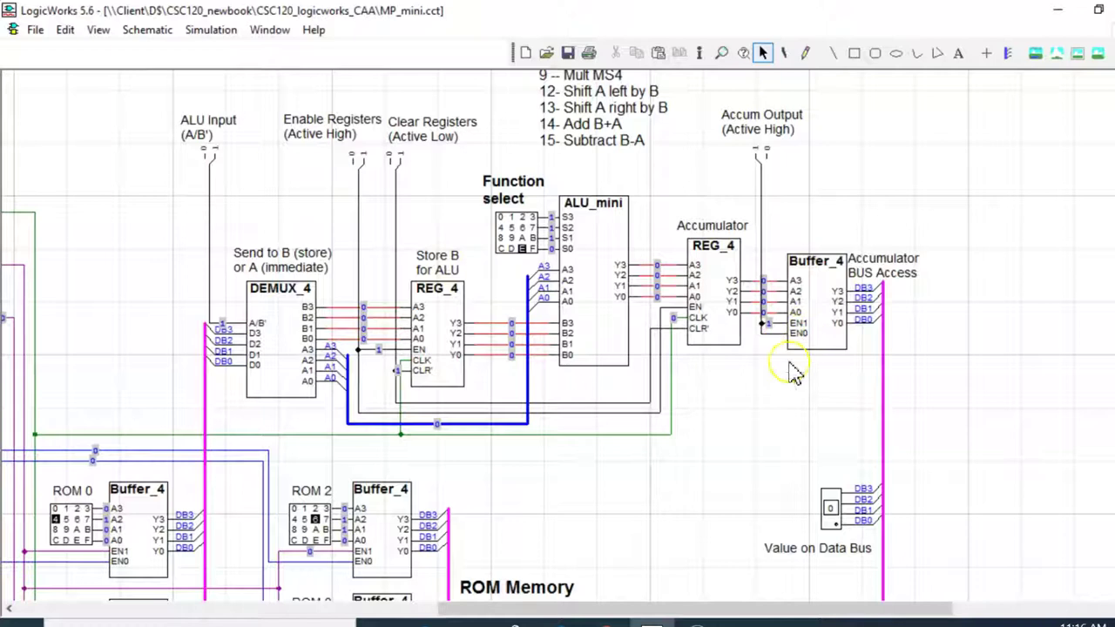
pyautogui.click(592, 344)
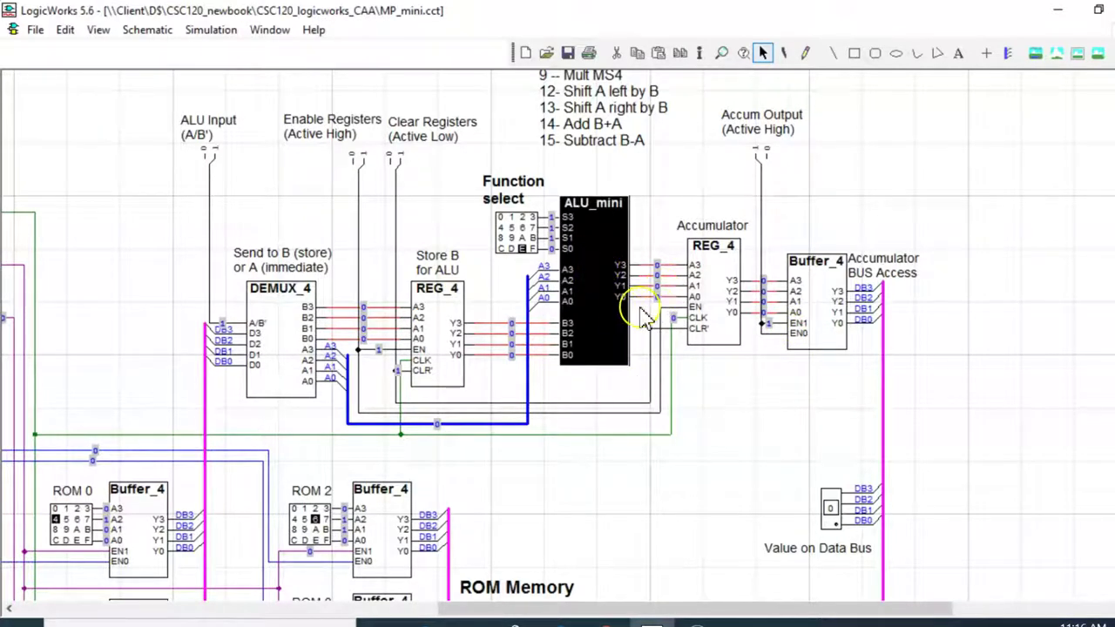
# Read the ALU function list and set the Function select keypad to 3 for NOT A.
pyautogui.scroll(3, 605, 266)
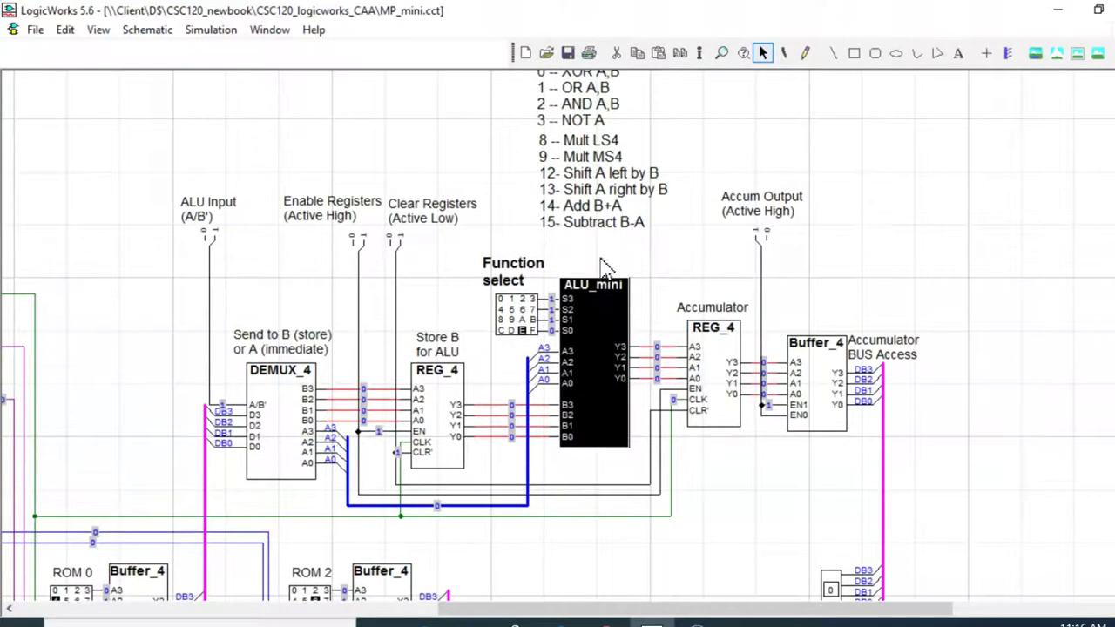
pyautogui.scroll(1, 607, 266)
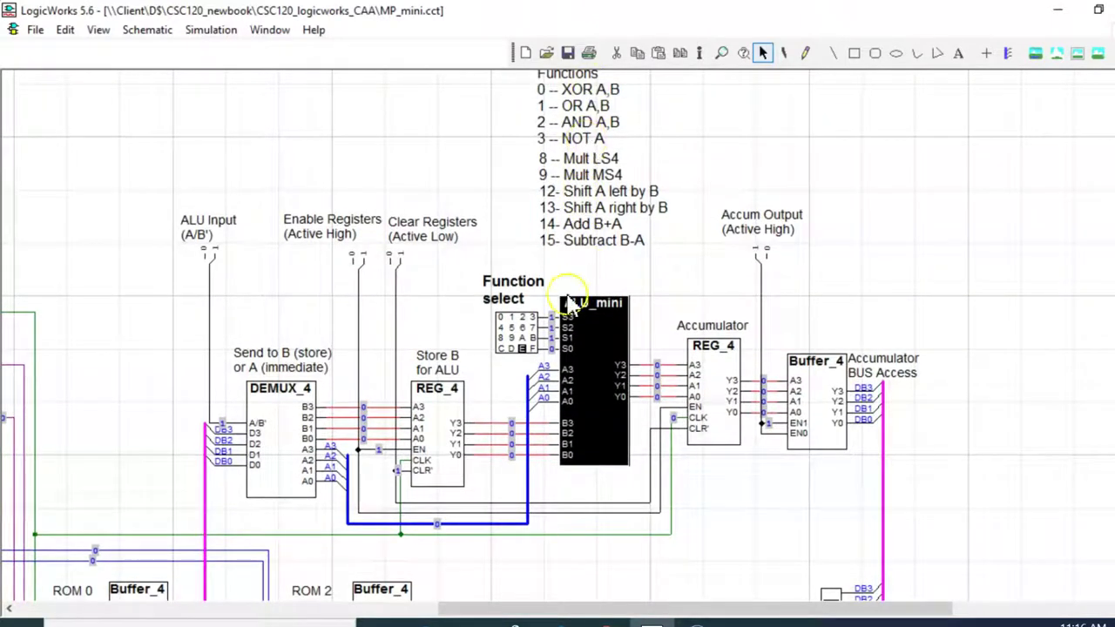
pyautogui.click(512, 328)
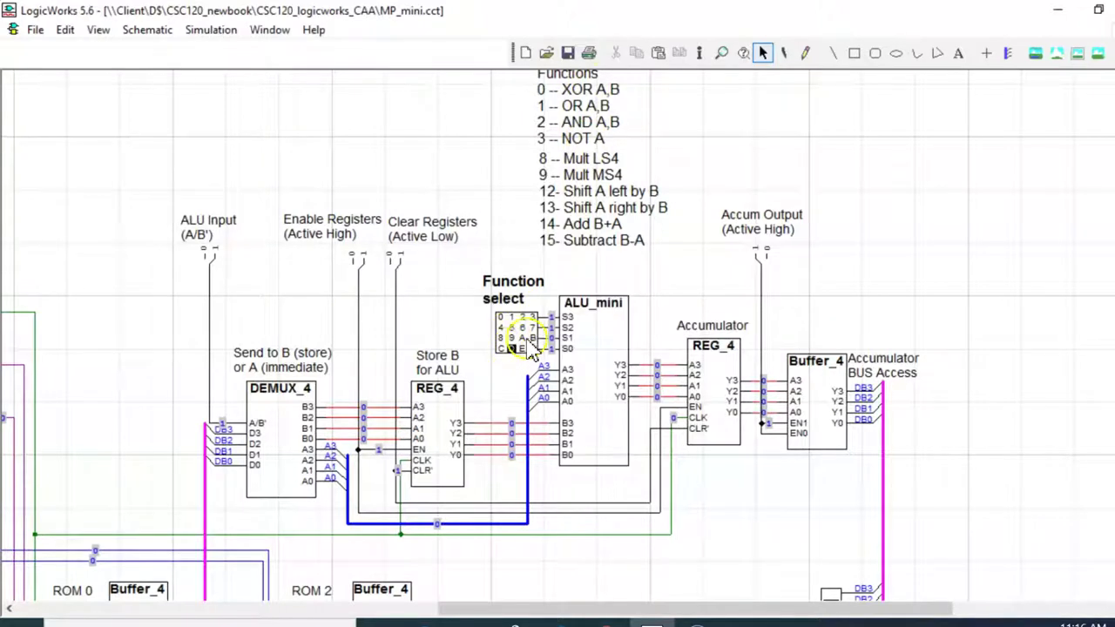
pyautogui.click(532, 336)
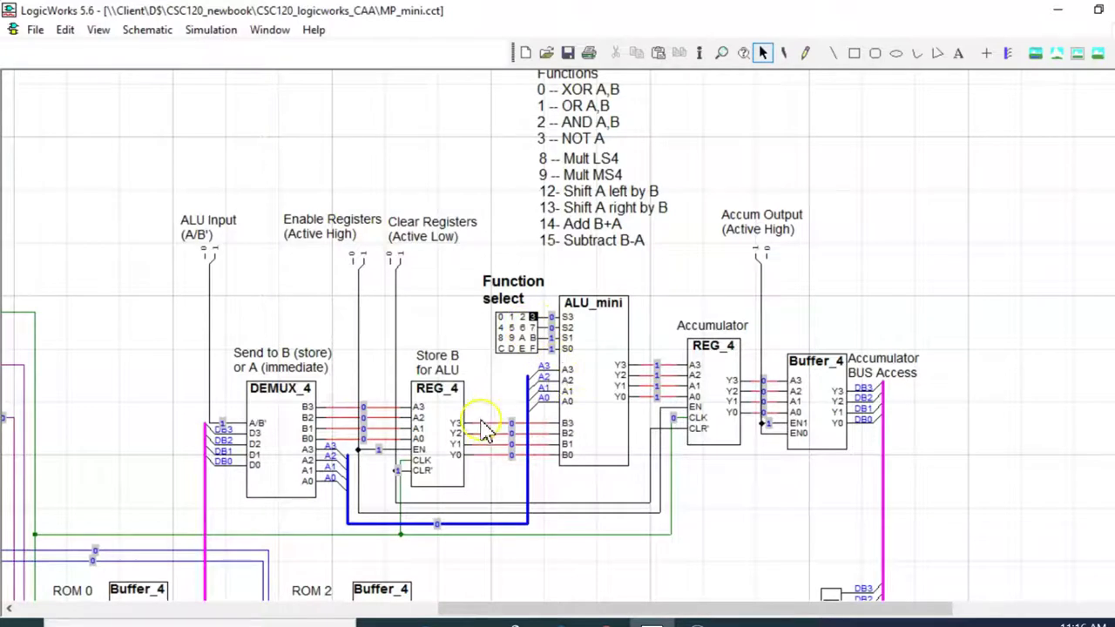
# Highlight the Store B register and the A3–A0 bus running from the demultiplexer to the ALU.
pyautogui.scroll(2, 444, 470)
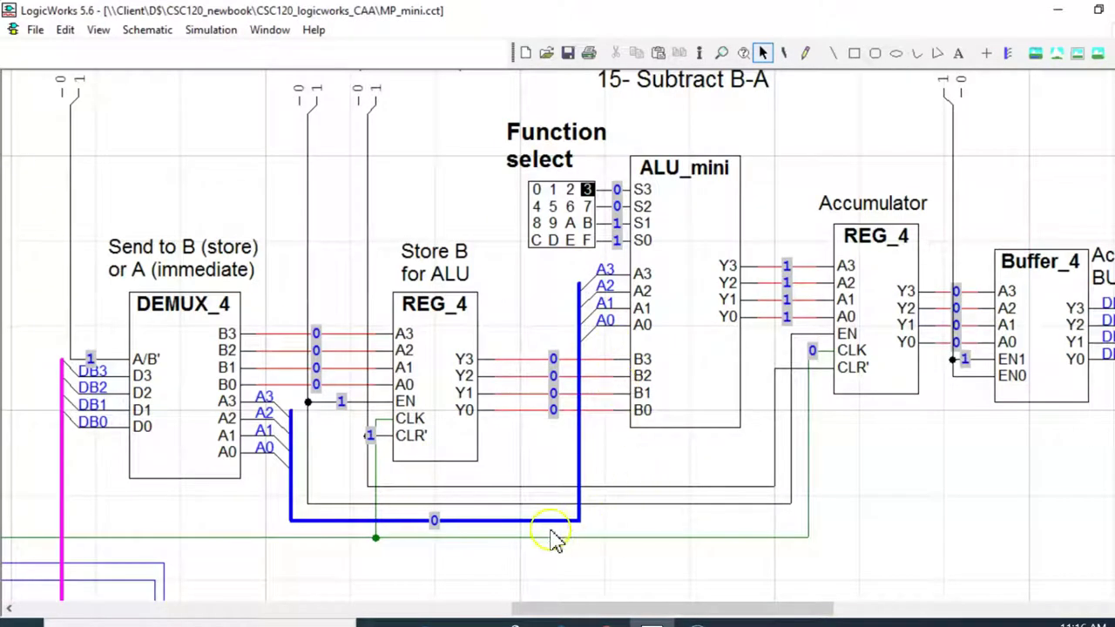
pyautogui.click(452, 352)
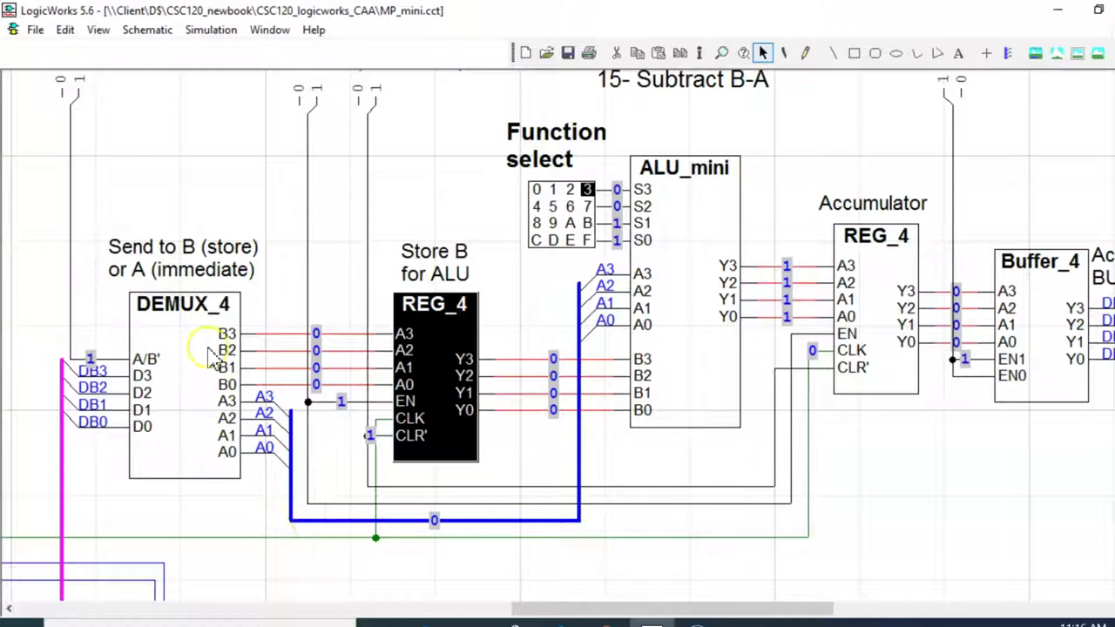
pyautogui.click(309, 503)
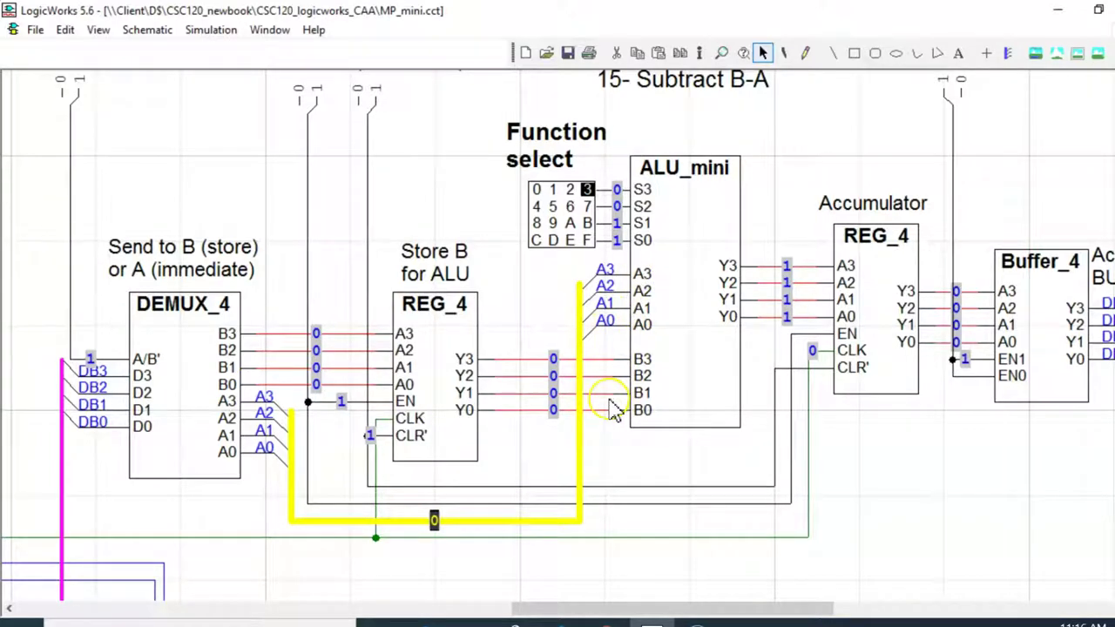
# Reselect function 3 on the ALU's Function select keypad and point out the Y3–Y0 output lines to the Accumulator.
pyautogui.click(570, 190)
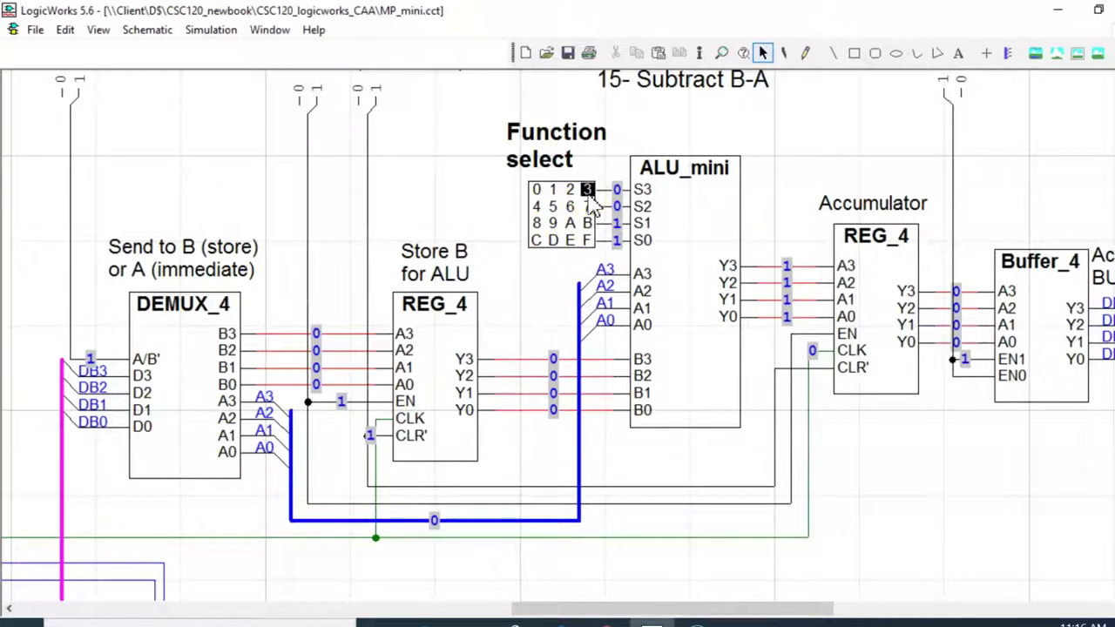
pyautogui.moveTo(770, 240); pyautogui.dragTo(807, 336)
pyautogui.click(779, 200)
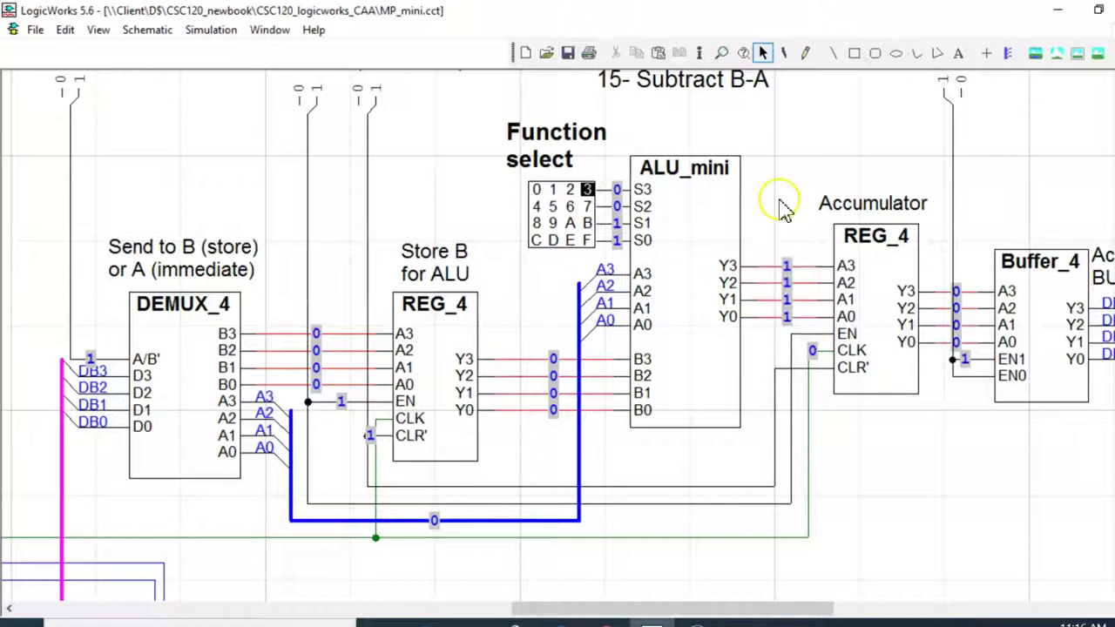
# Highlight the Accumulator register and examine its output buffer and the Accum Output switch.
pyautogui.moveTo(732, 609); pyautogui.dragTo(839, 610)
pyautogui.click(630, 331)
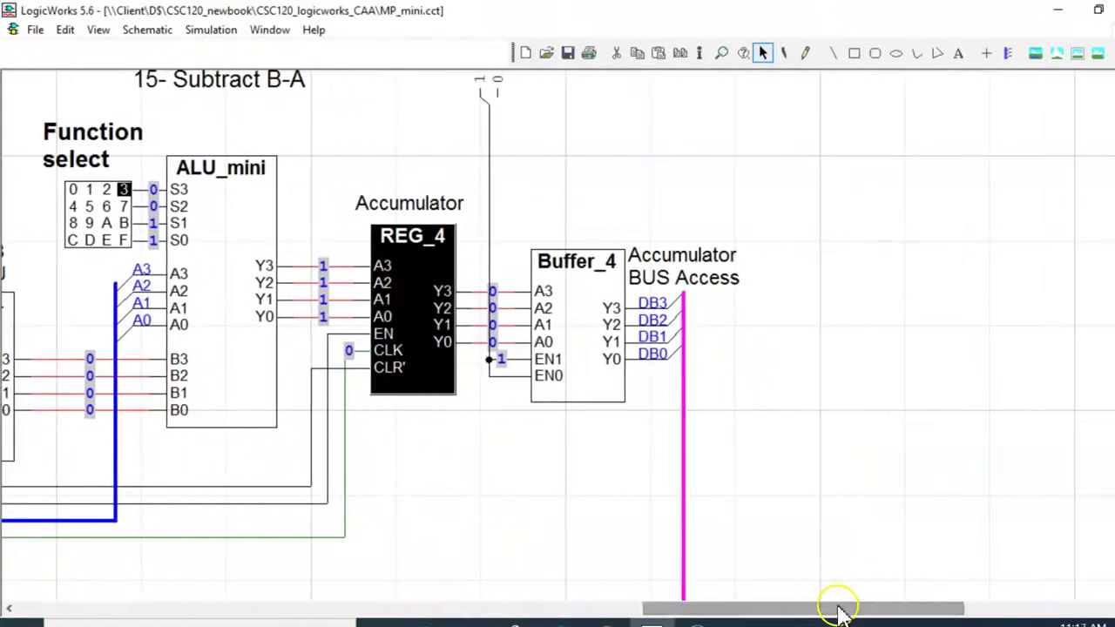
pyautogui.scroll(1, 623, 338)
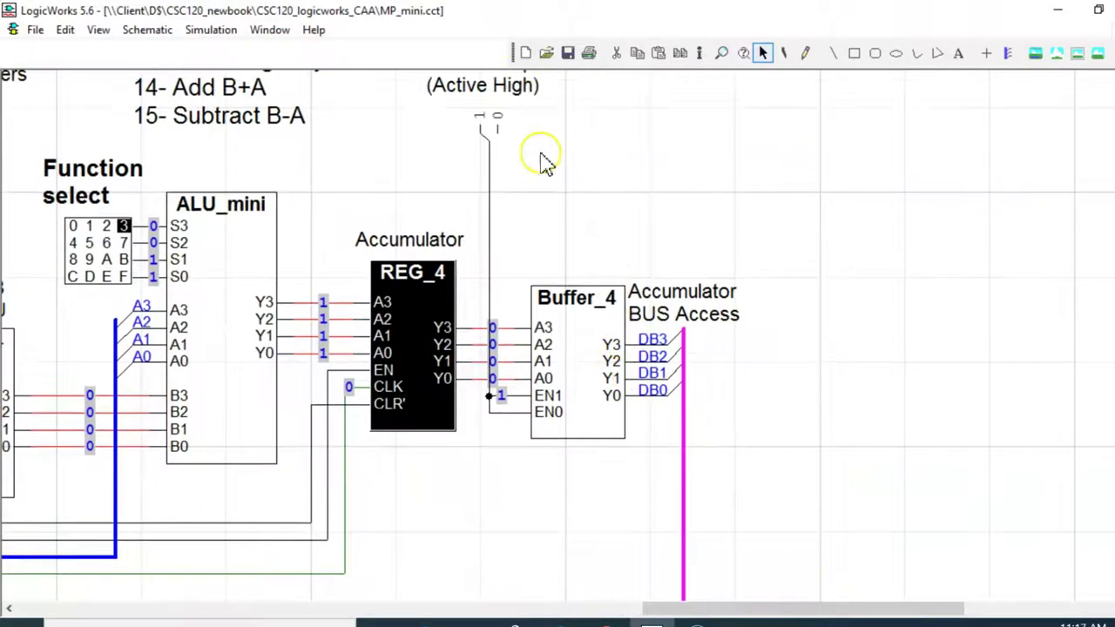
pyautogui.scroll(1, 542, 157)
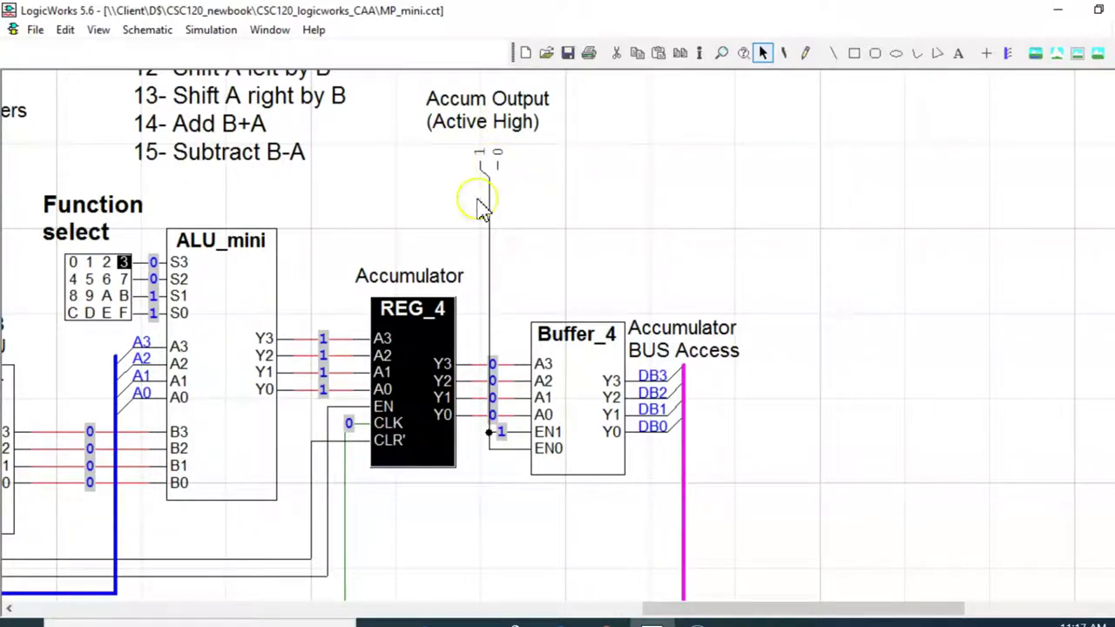
# Deselect the Accumulator, locate the data bus below the Accumulator BUS Access buffer, and point it out beside the Value on Data Bus display.
pyautogui.click(448, 524)
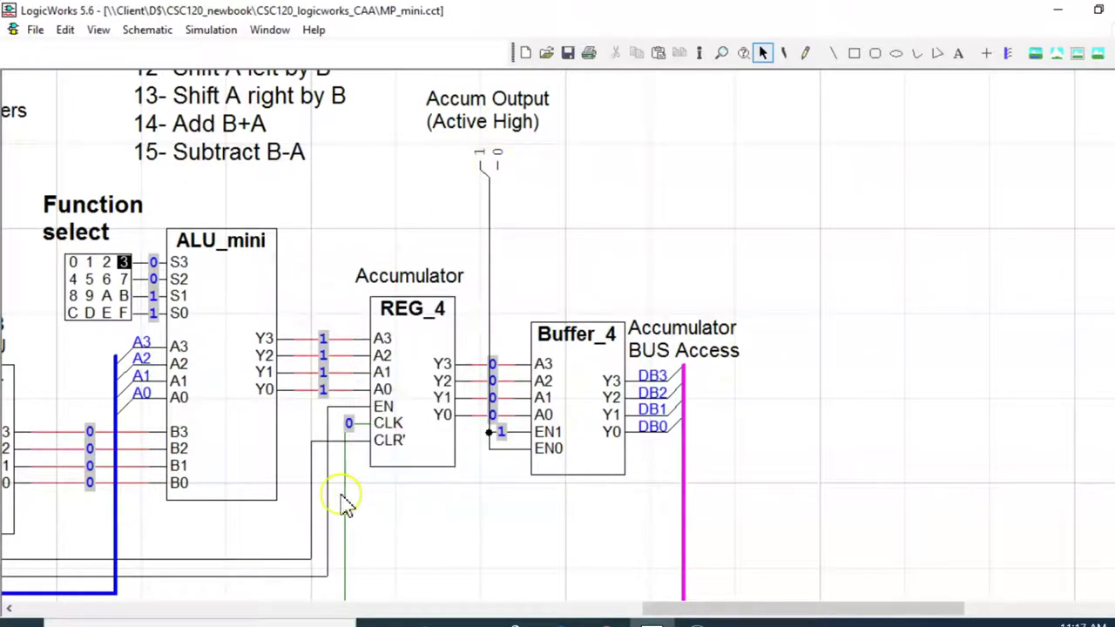
pyautogui.scroll(-3, 344, 503)
pyautogui.scroll(2, 787, 610)
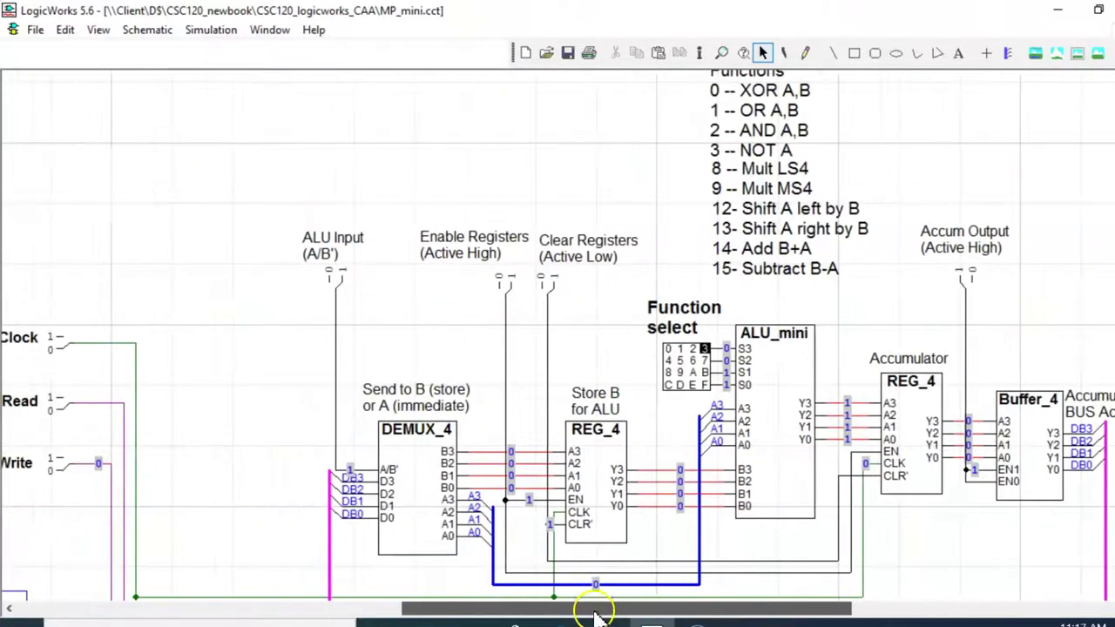
pyautogui.moveTo(592, 614); pyautogui.dragTo(618, 614)
pyautogui.scroll(-3, 562, 478)
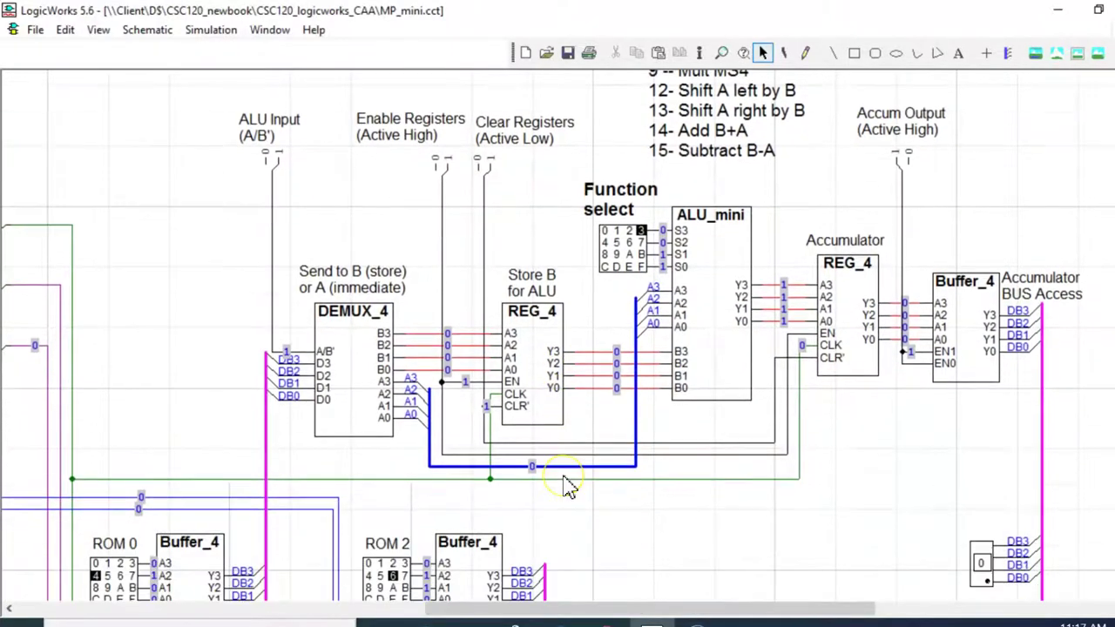
pyautogui.scroll(-5, 563, 483)
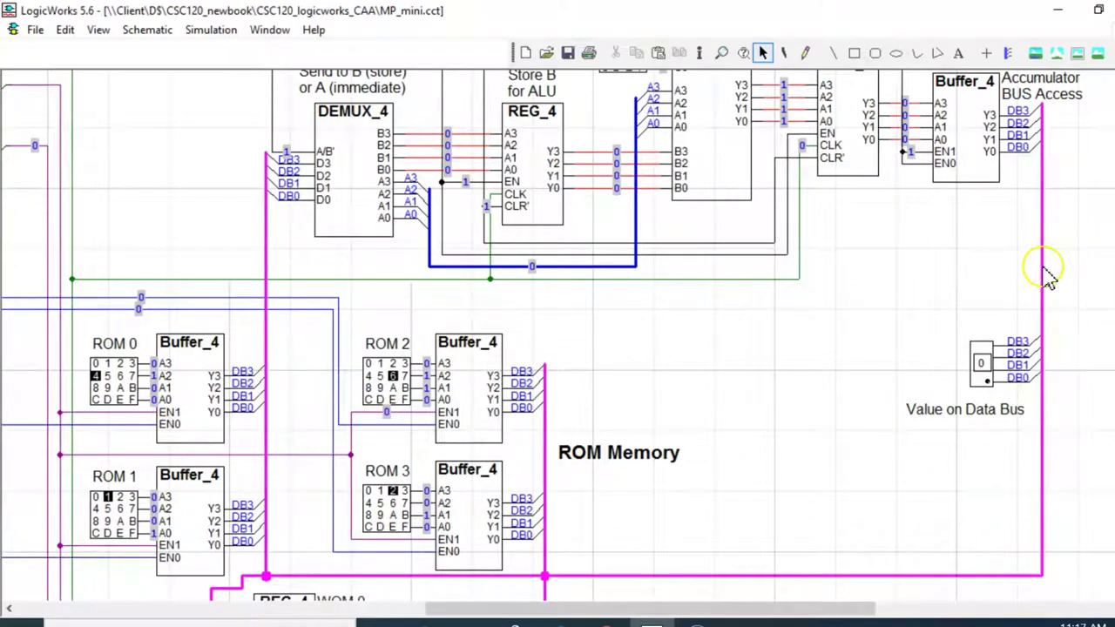
pyautogui.click(1044, 274)
pyautogui.click(690, 375)
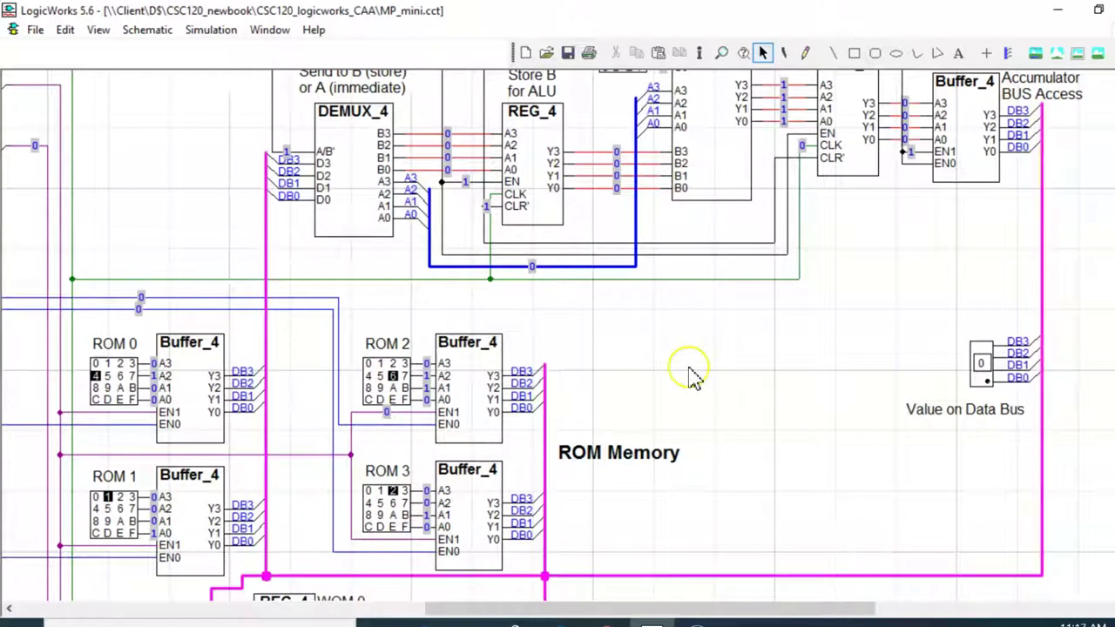
# Highlight the data bus beside ROM 0, follow it past the ROM buffers to the WOM registers, and clear the highlight.
pyautogui.click(272, 343)
pyautogui.scroll(-2, 689, 392)
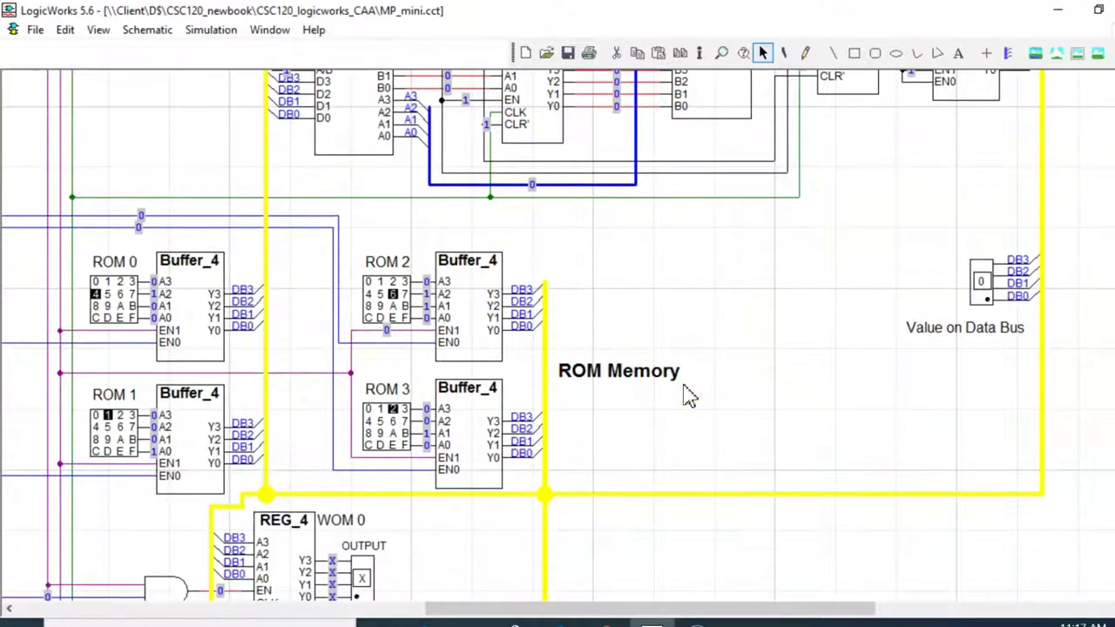
pyautogui.scroll(-5, 689, 395)
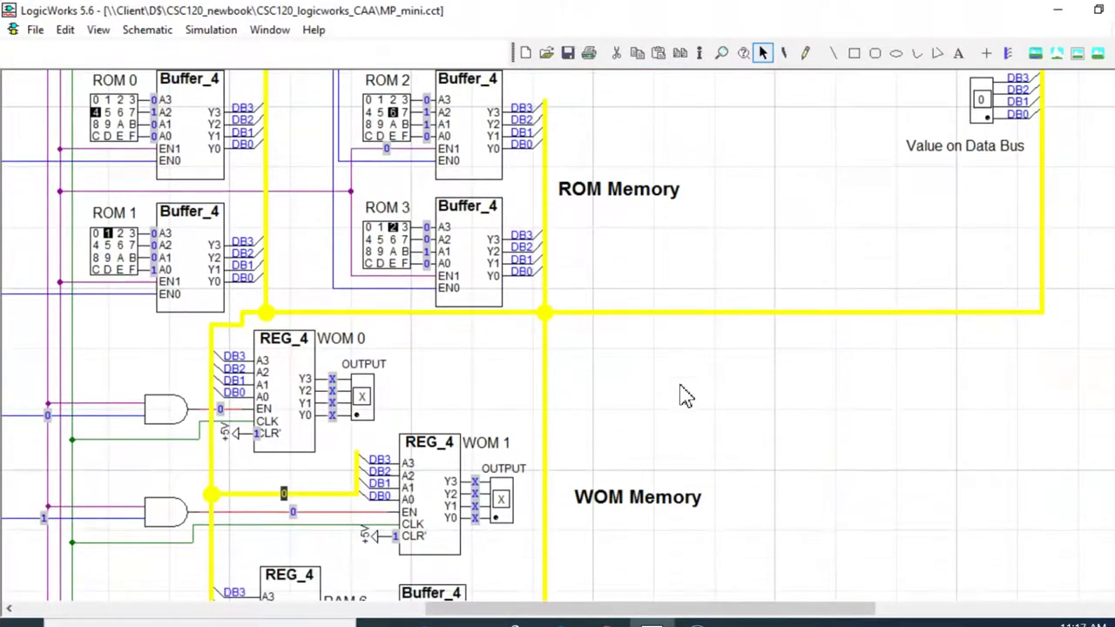
pyautogui.scroll(2, 682, 393)
pyautogui.click(659, 362)
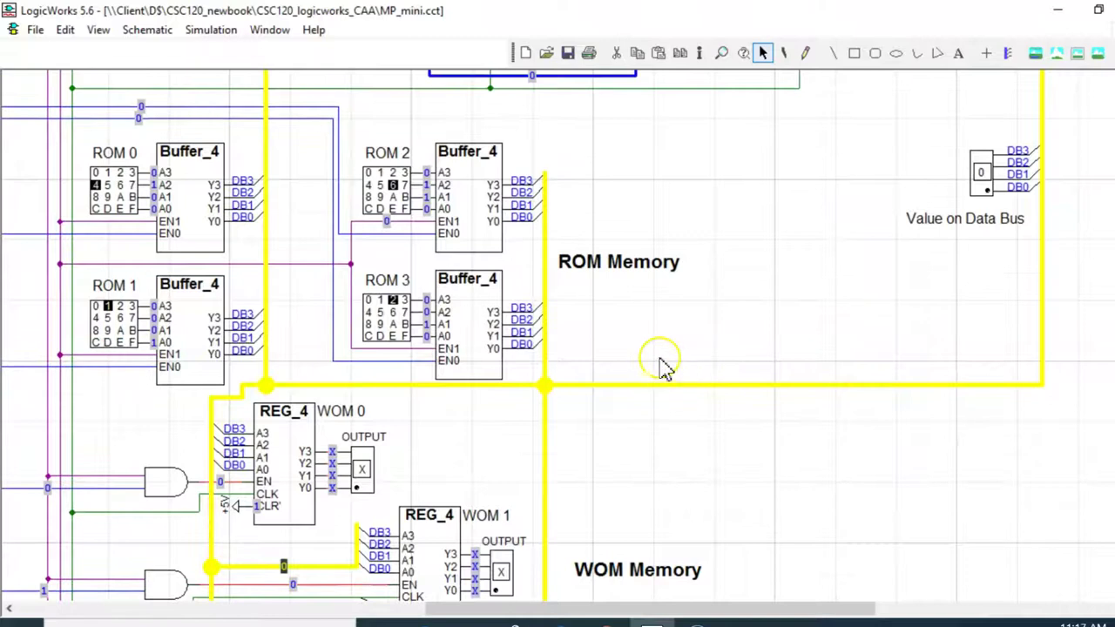
# Show the complete circuit and highlight the whole data bus linking the ALU section with the ROM, WOM and RAM memory.
pyautogui.scroll(-2, 642, 330)
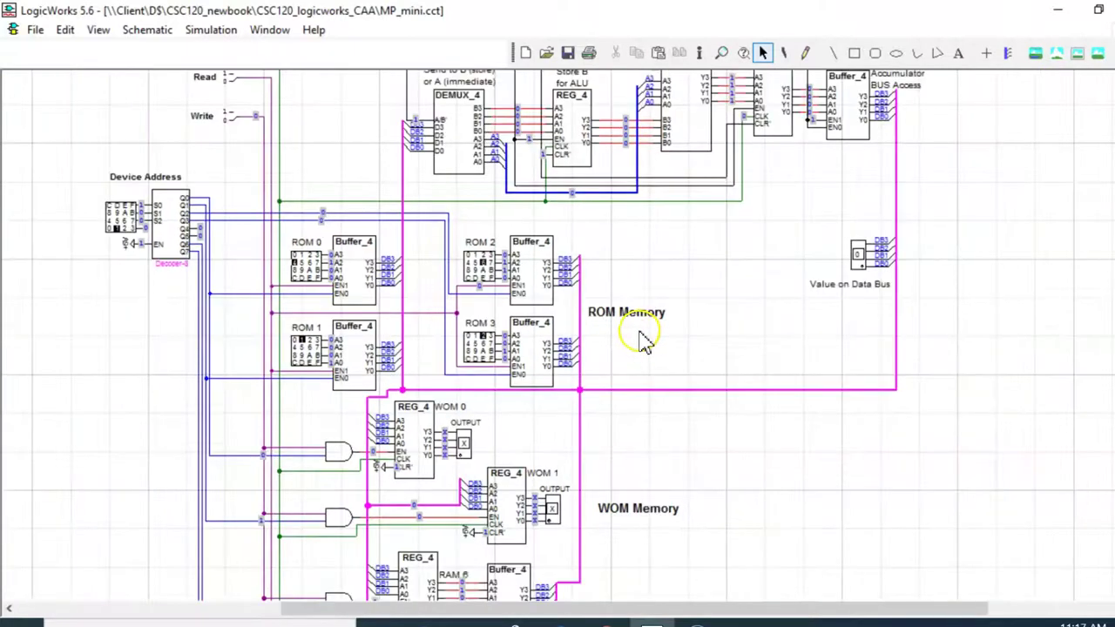
pyautogui.scroll(-1, 641, 341)
pyautogui.scroll(1, 674, 372)
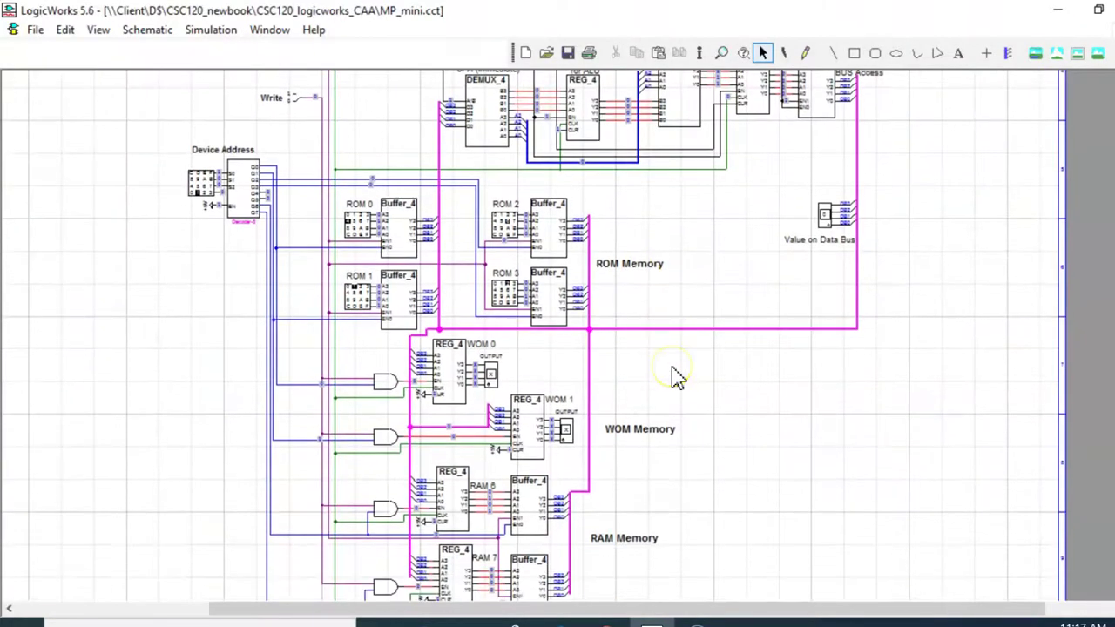
pyautogui.scroll(-2, 677, 376)
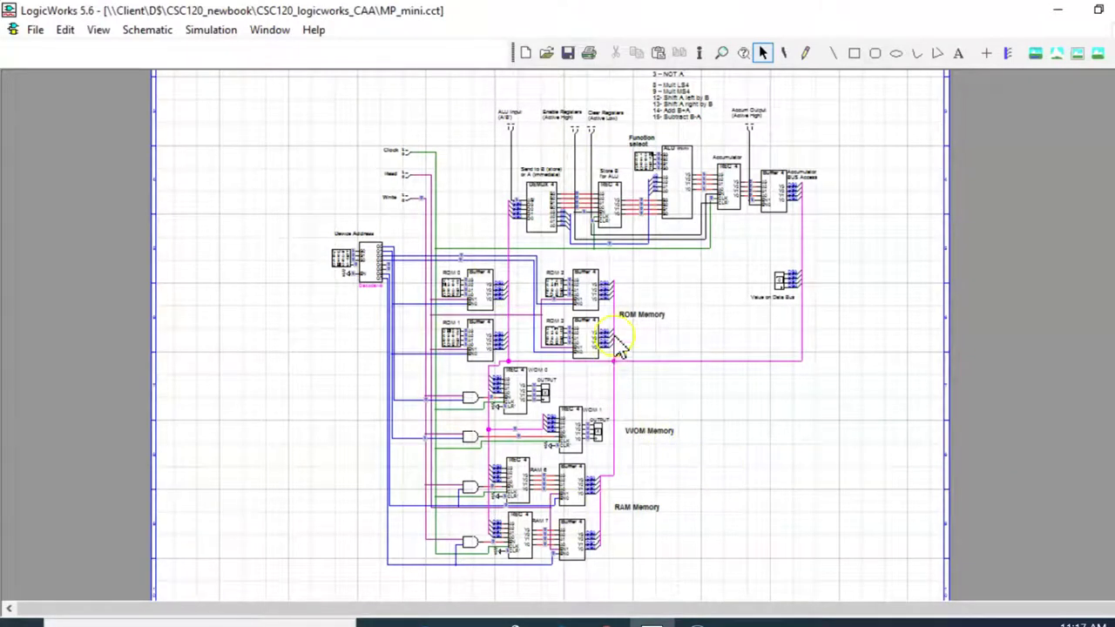
pyautogui.click(615, 311)
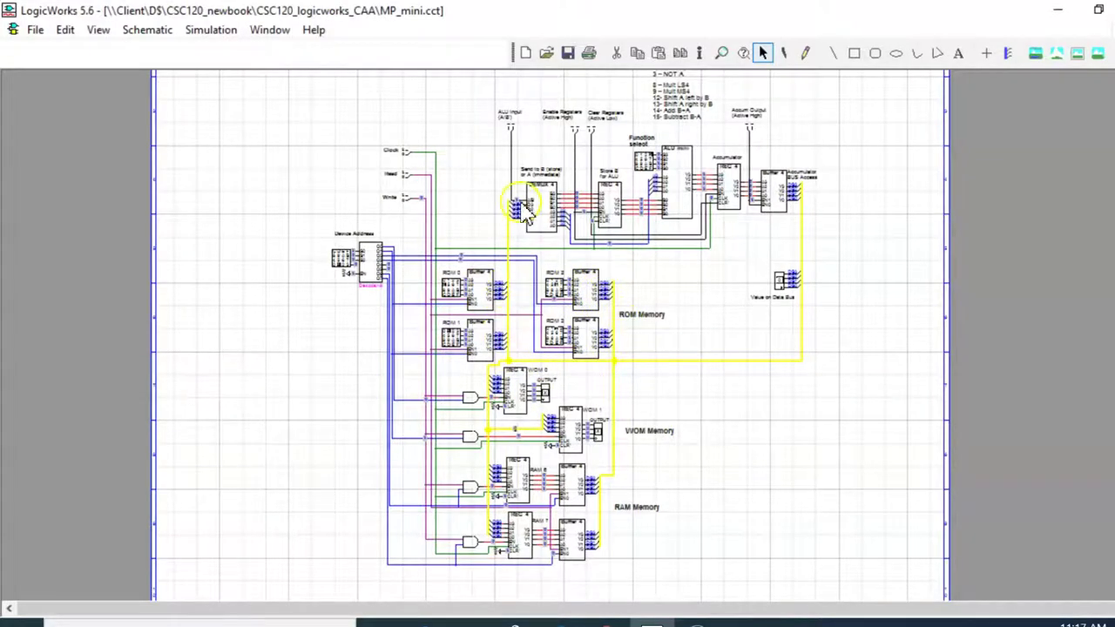
# Trace the highlighted data bus from the DEMUX_4 inputs to the Accumulator BUS Access and select it there.
pyautogui.scroll(2, 540, 205)
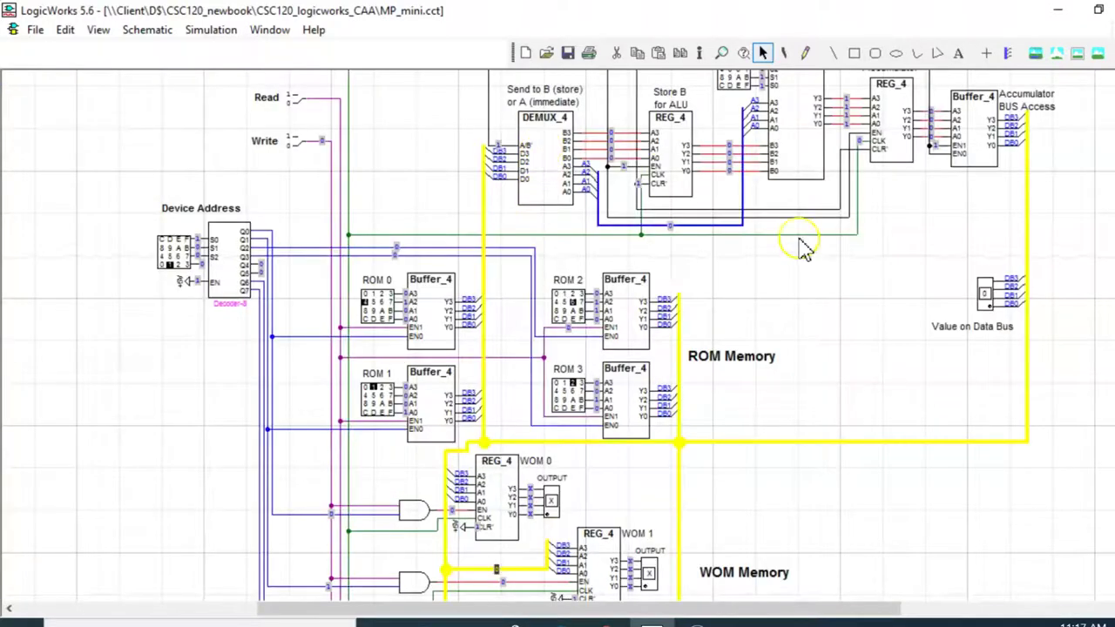
pyautogui.scroll(1, 801, 244)
pyautogui.scroll(2, 806, 257)
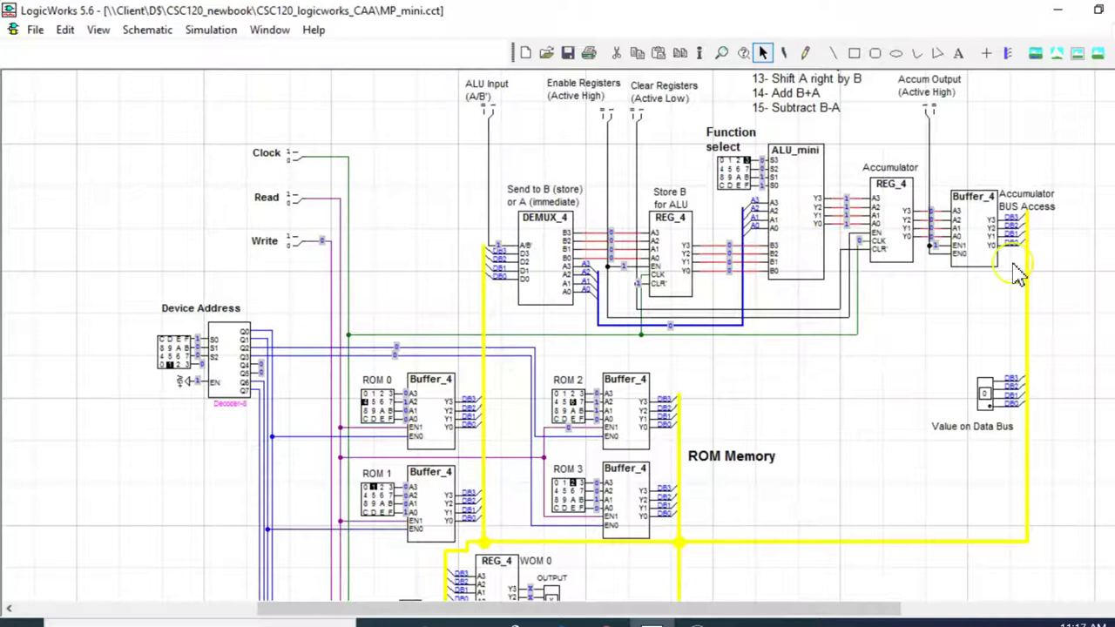
pyautogui.click(707, 186)
pyautogui.click(1030, 283)
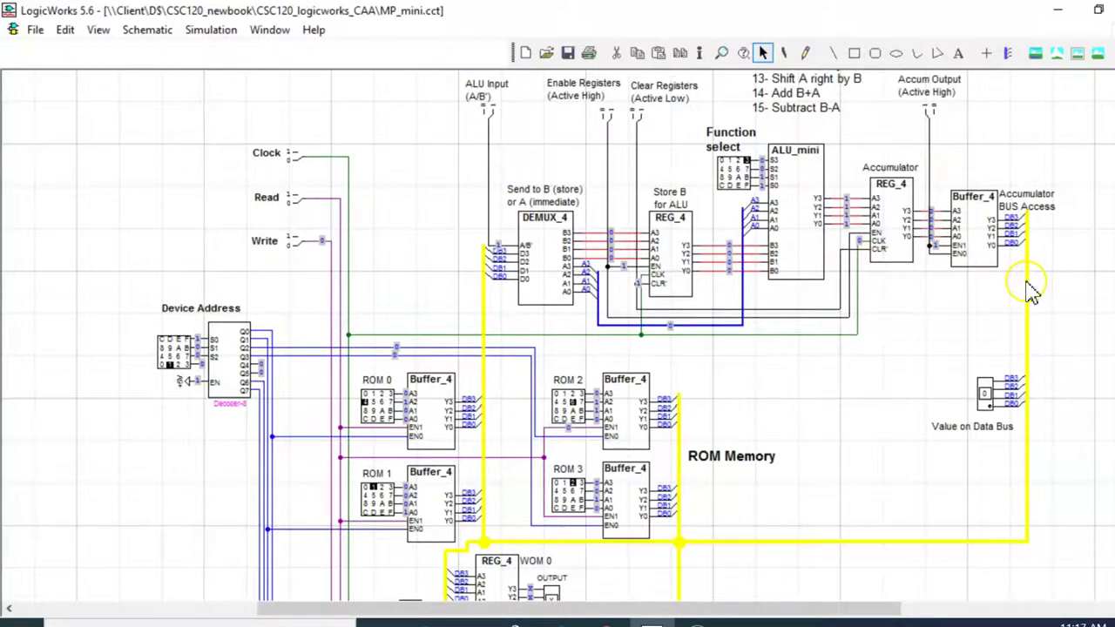
# Follow the data bus down to the memory registers and highlight the RAM 6 register, followed by the WOM 0 register.
pyautogui.scroll(-1, 876, 414)
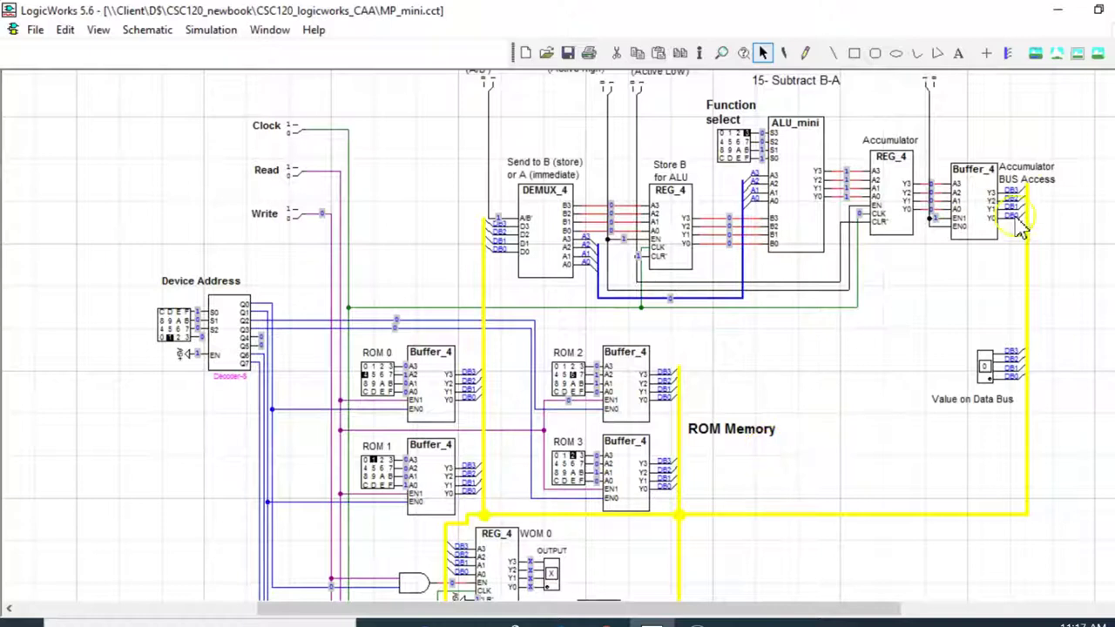
pyautogui.scroll(-3, 729, 447)
pyautogui.scroll(-3, 729, 448)
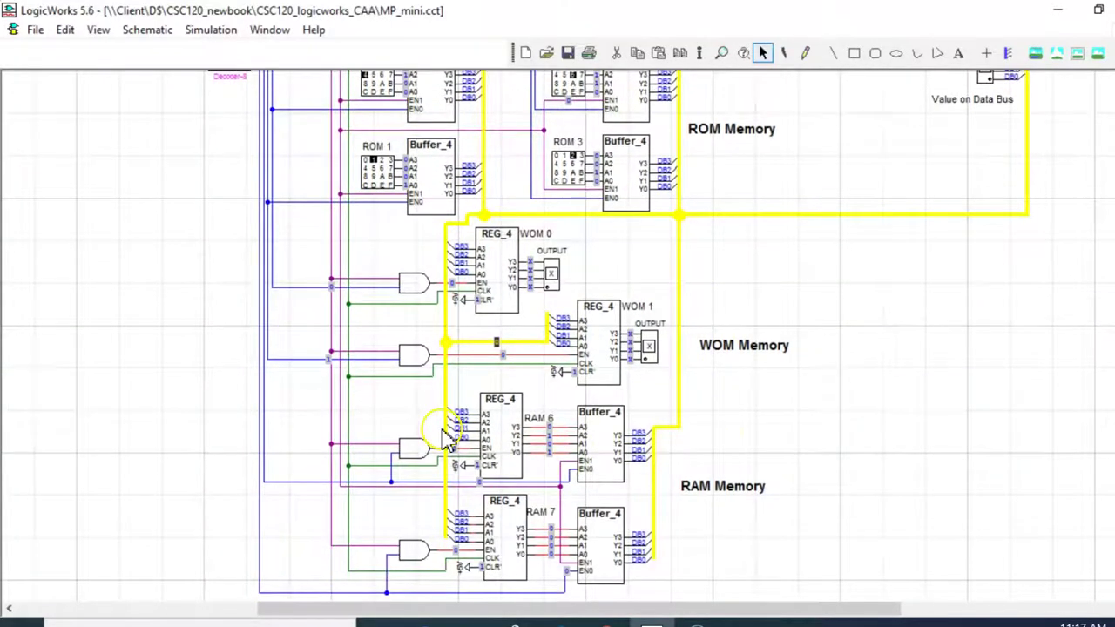
pyautogui.click(498, 442)
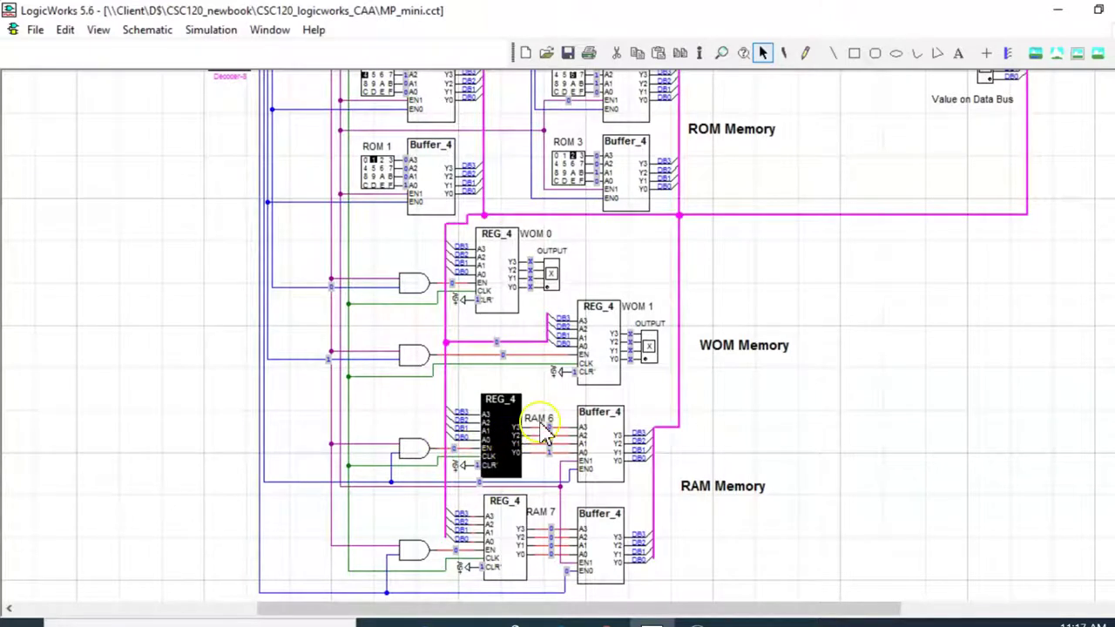
pyautogui.click(495, 288)
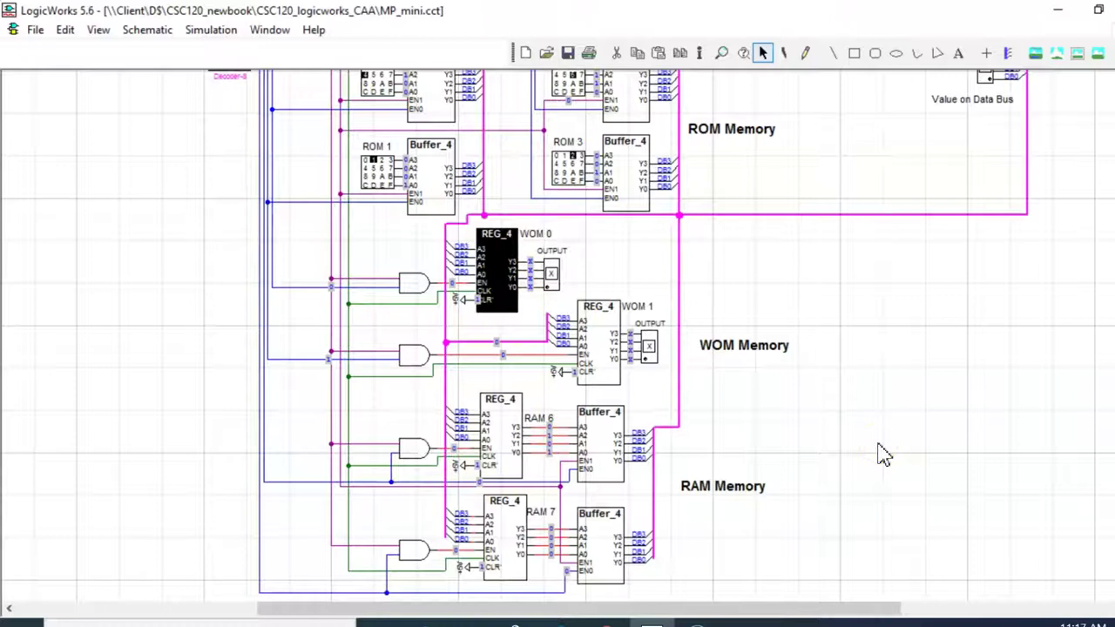
# Highlight the data bus again at the ROM 2 and ROM 3 outputs, review its connections up to the ALU section, and deselect it.
pyautogui.scroll(4, 866, 462)
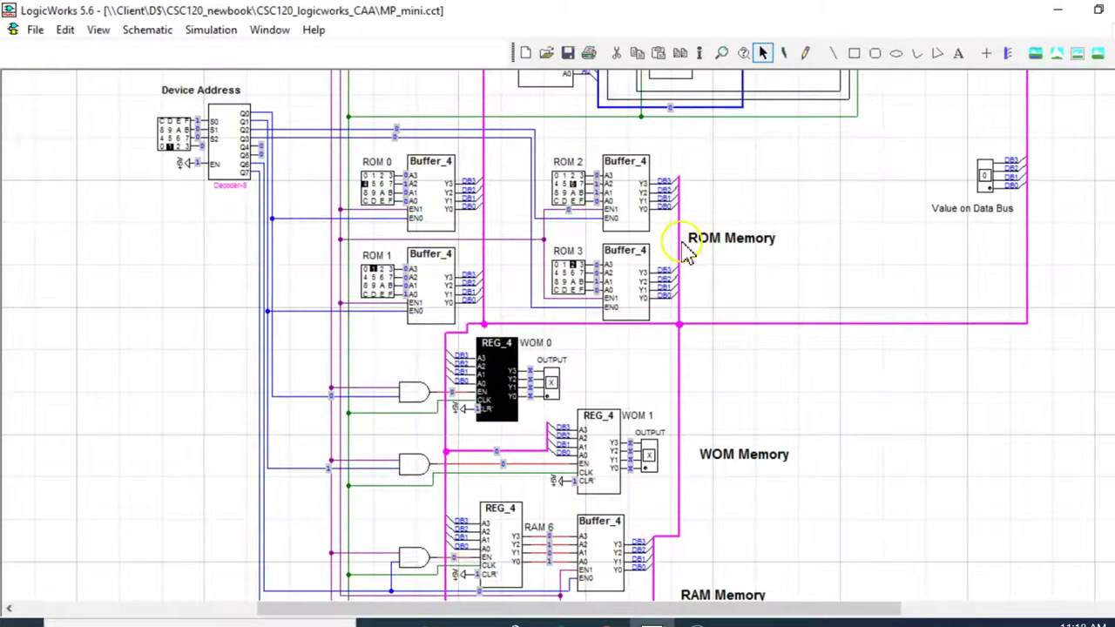
pyautogui.click(685, 252)
pyautogui.scroll(4, 814, 409)
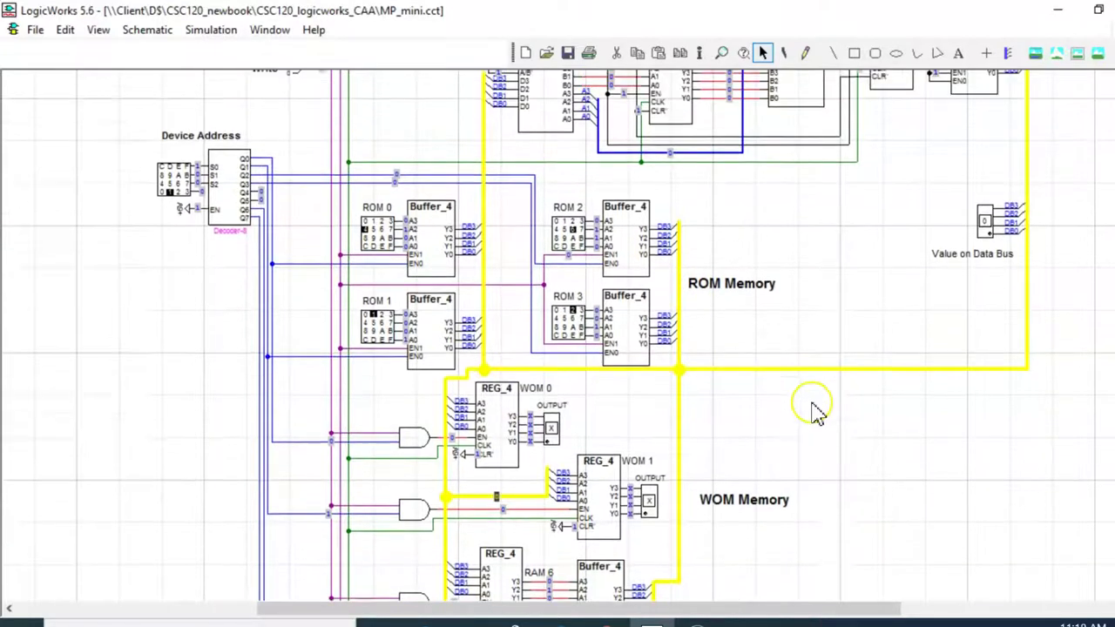
pyautogui.scroll(2, 823, 417)
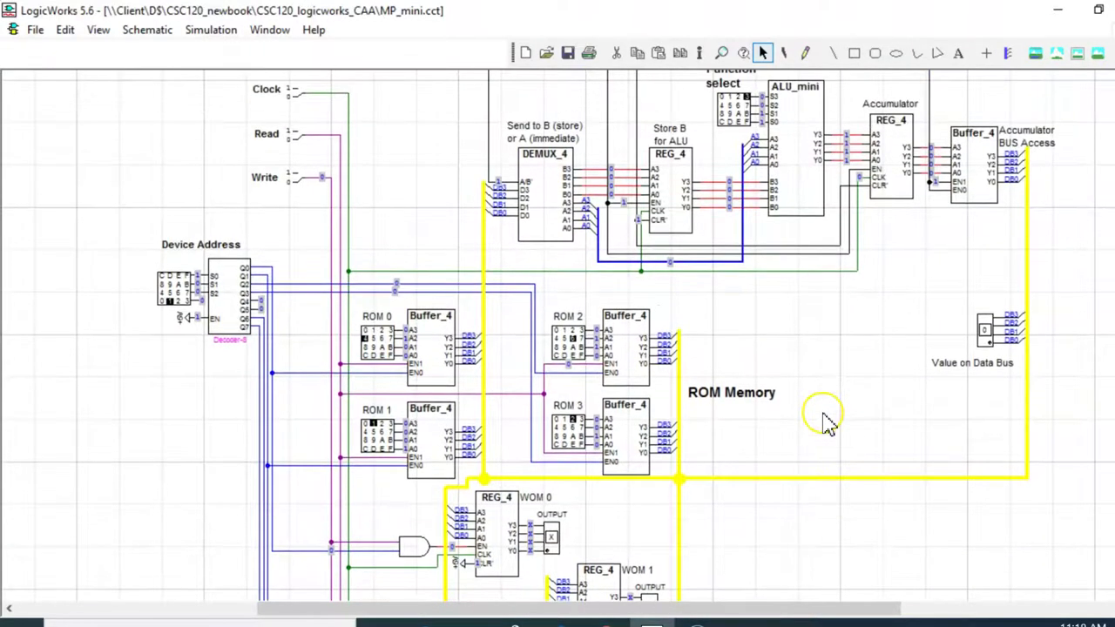
pyautogui.scroll(1, 823, 421)
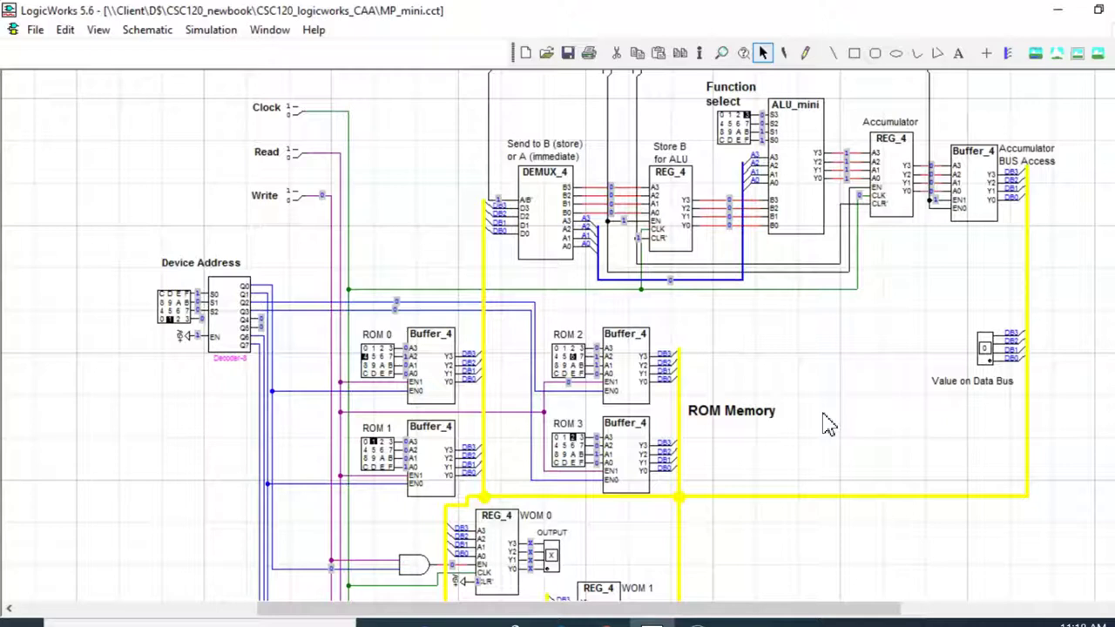
pyautogui.click(685, 416)
pyautogui.click(769, 344)
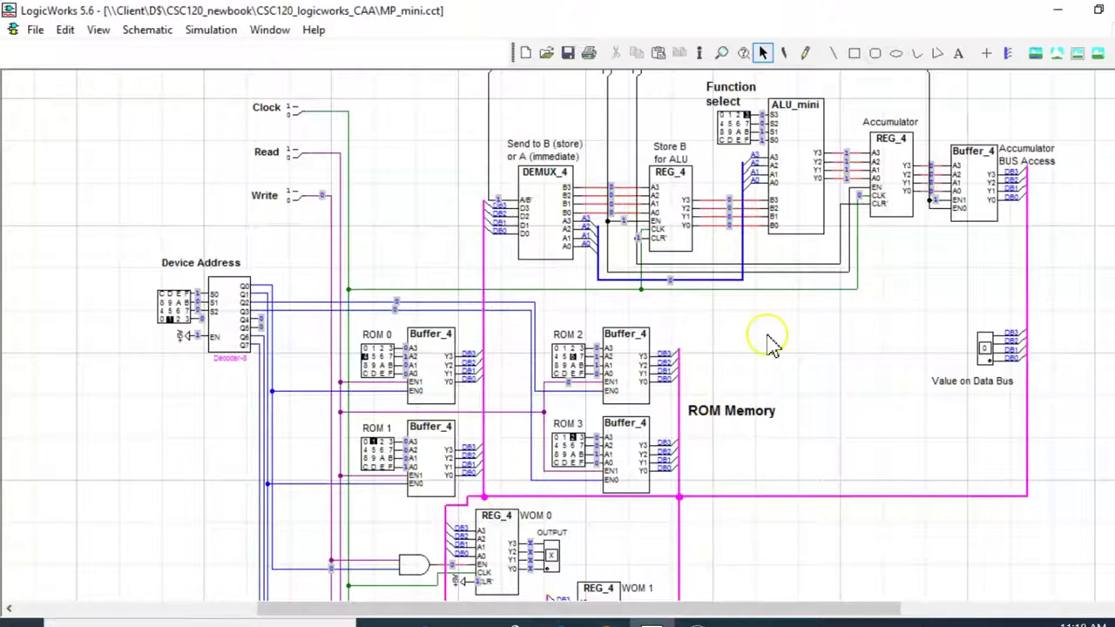
# Operate the Read and Accum Output switches to check how each one controls access to the data bus.
pyautogui.click(330, 266)
pyautogui.click(294, 155)
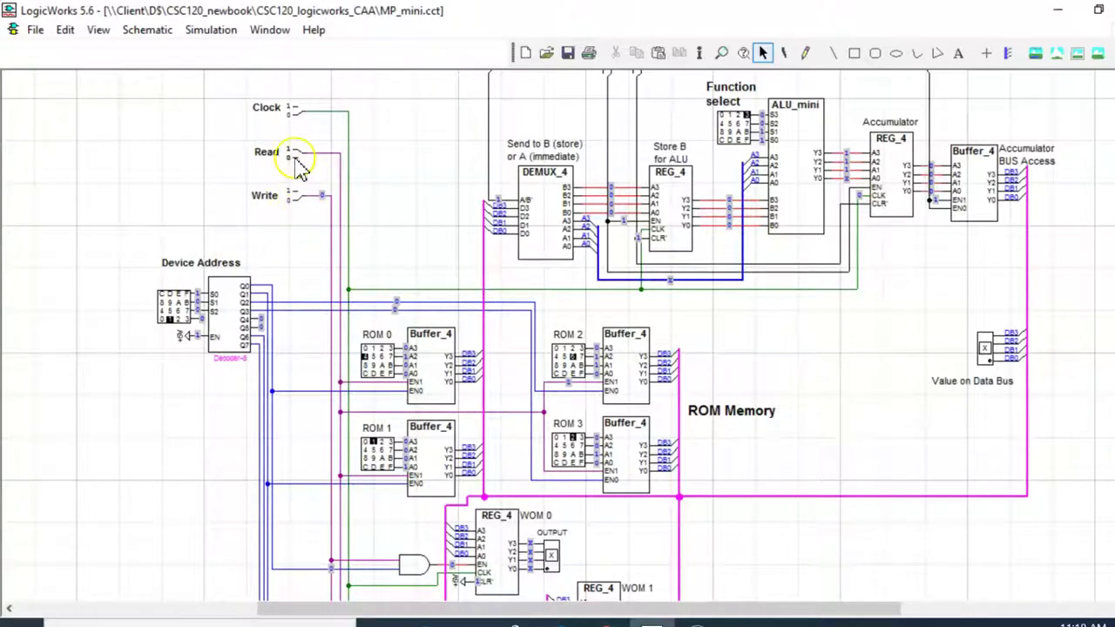
pyautogui.scroll(3, 973, 261)
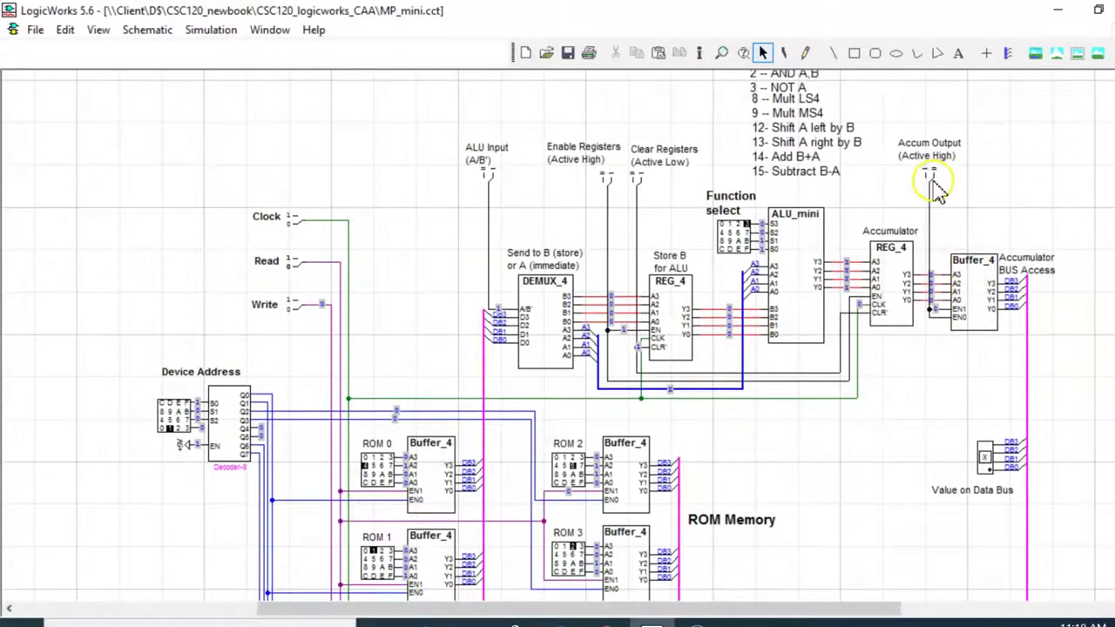
pyautogui.click(930, 179)
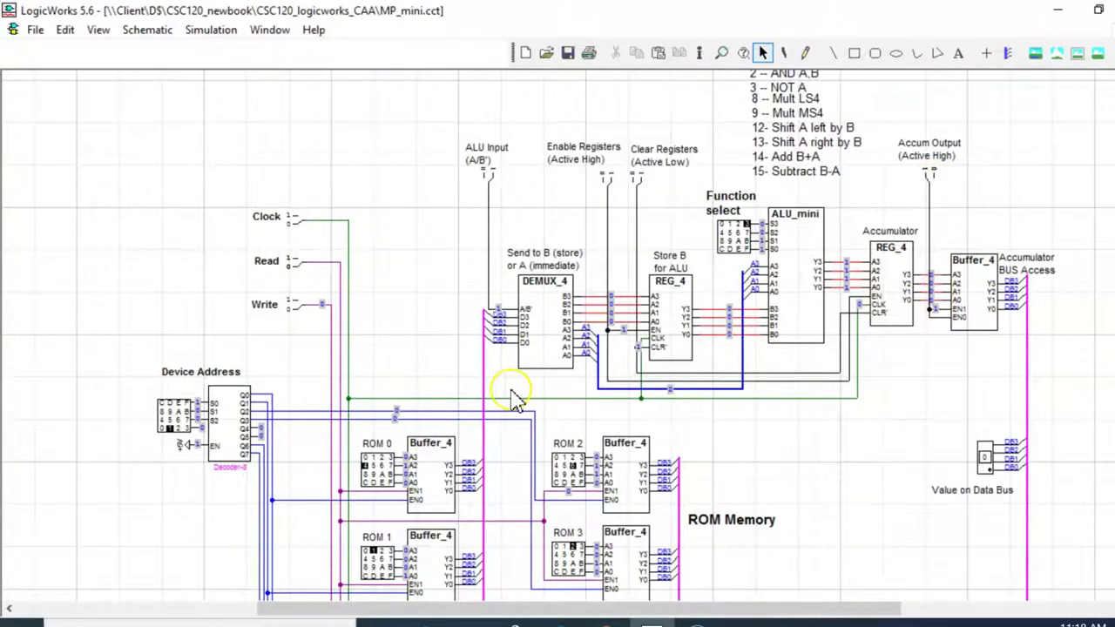
# Examine the Device Address keypad with its decoder and the ROM Memory block it selects.
pyautogui.scroll(-3, 513, 398)
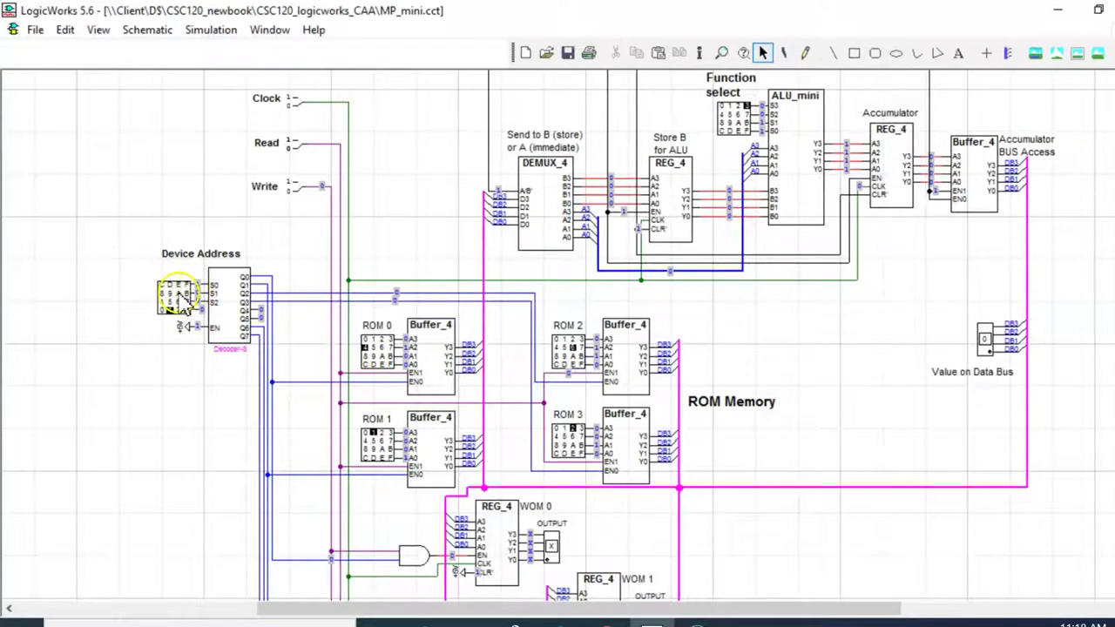
pyautogui.scroll(1, 881, 451)
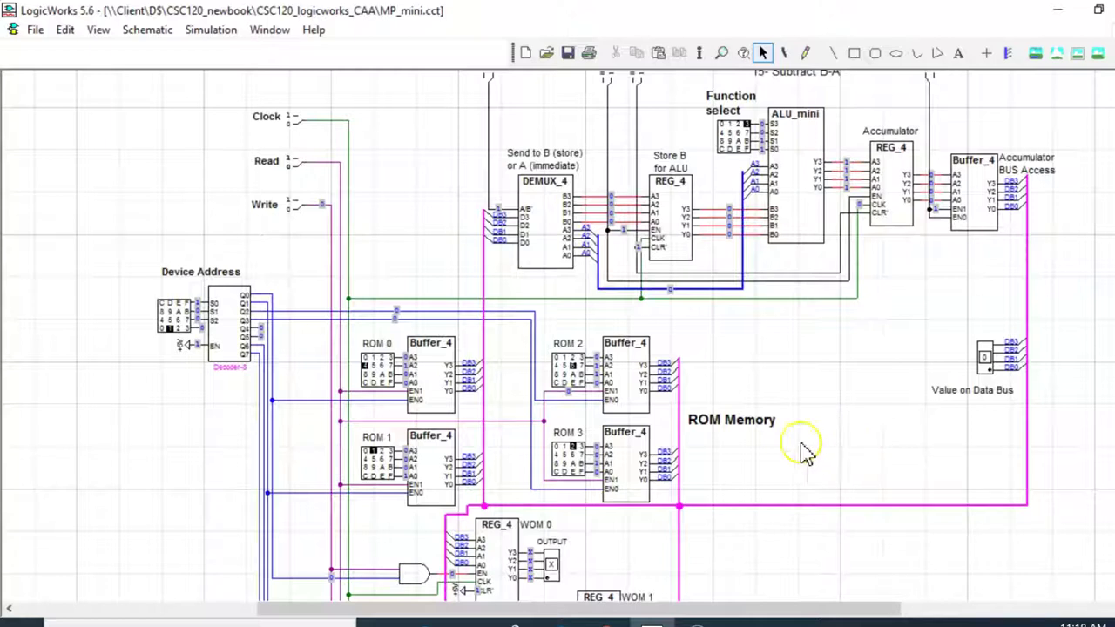
pyautogui.scroll(2, 615, 441)
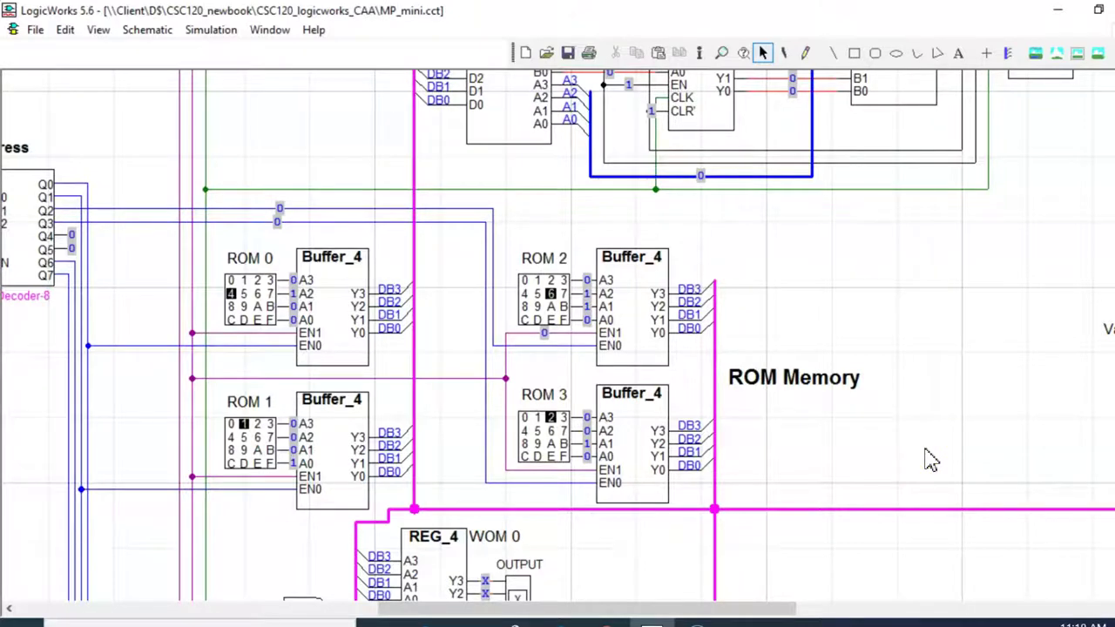
# Review the ALU function list and the Clear Registers switch above the Store B register.
pyautogui.scroll(6, 871, 405)
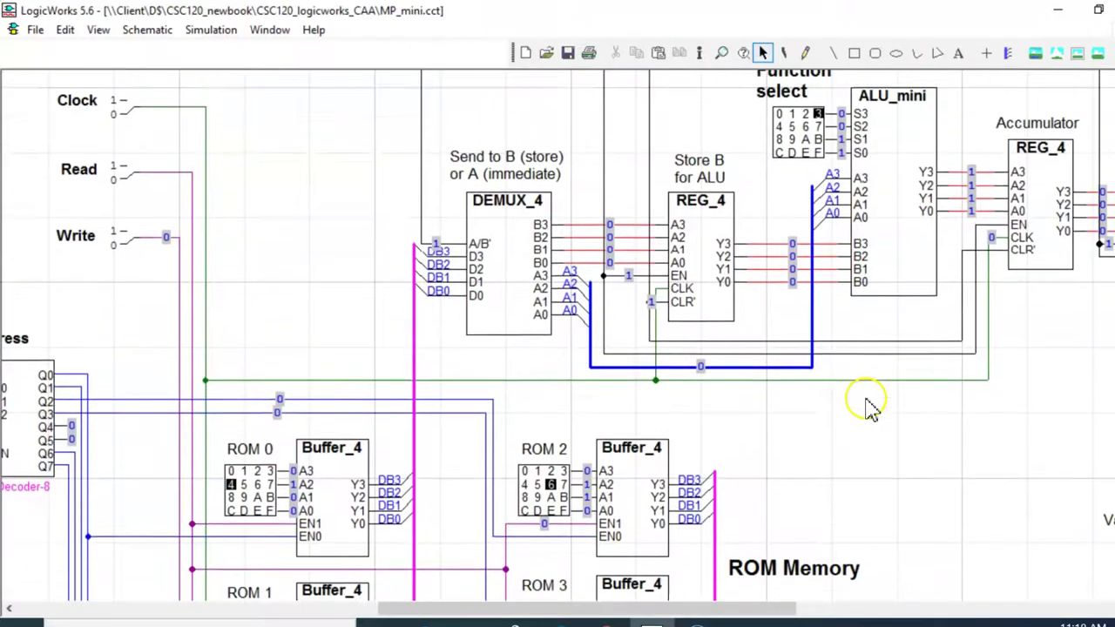
pyautogui.scroll(3, 869, 404)
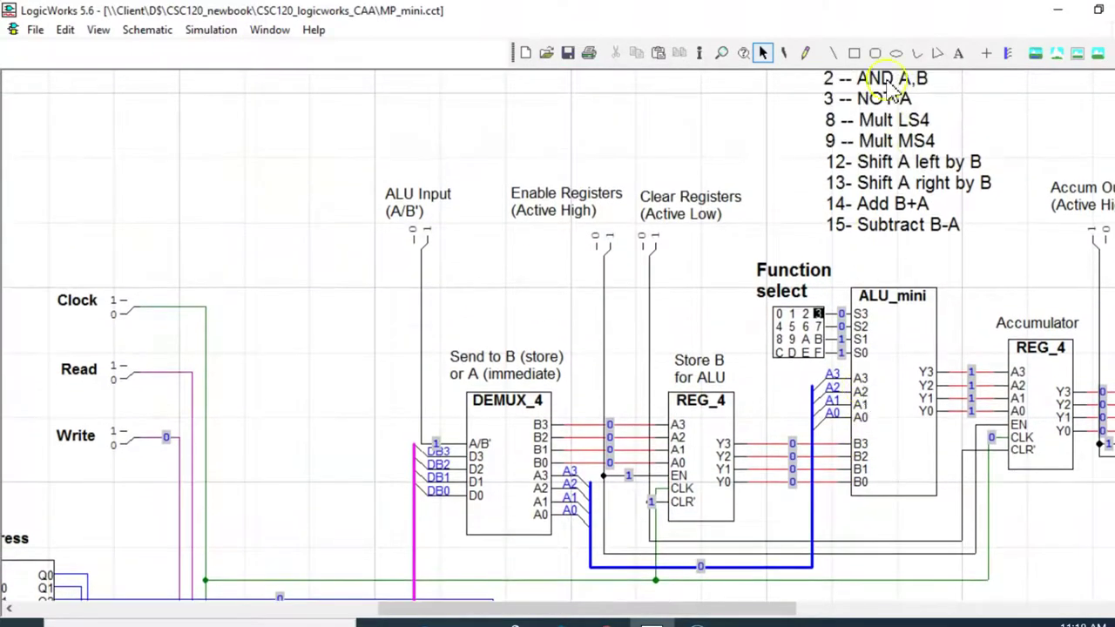
pyautogui.scroll(1, 897, 225)
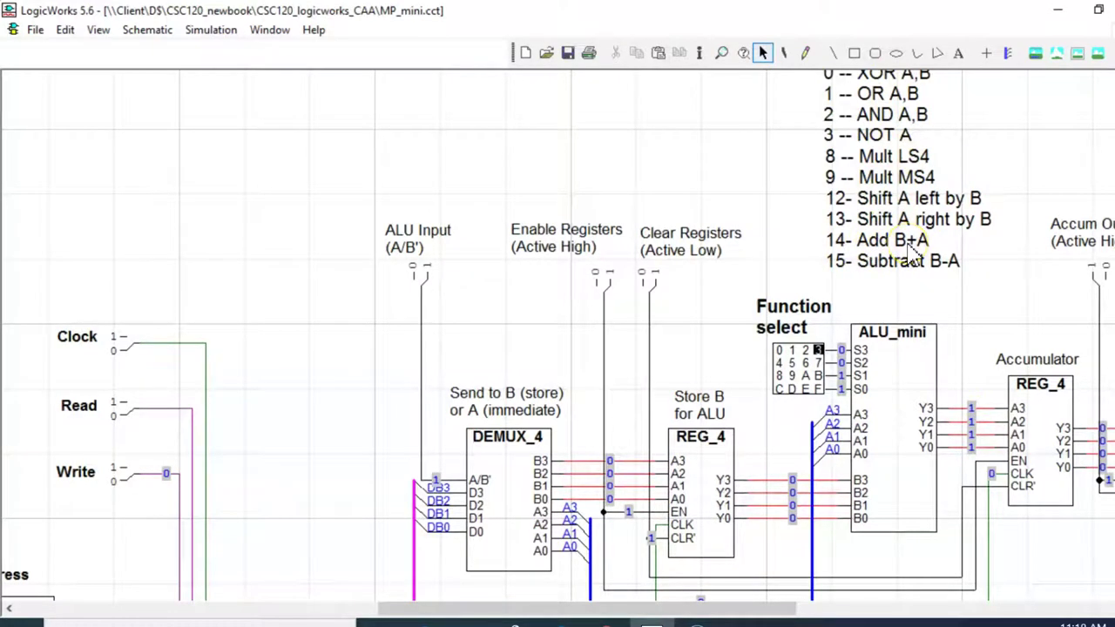
pyautogui.scroll(-4, 906, 405)
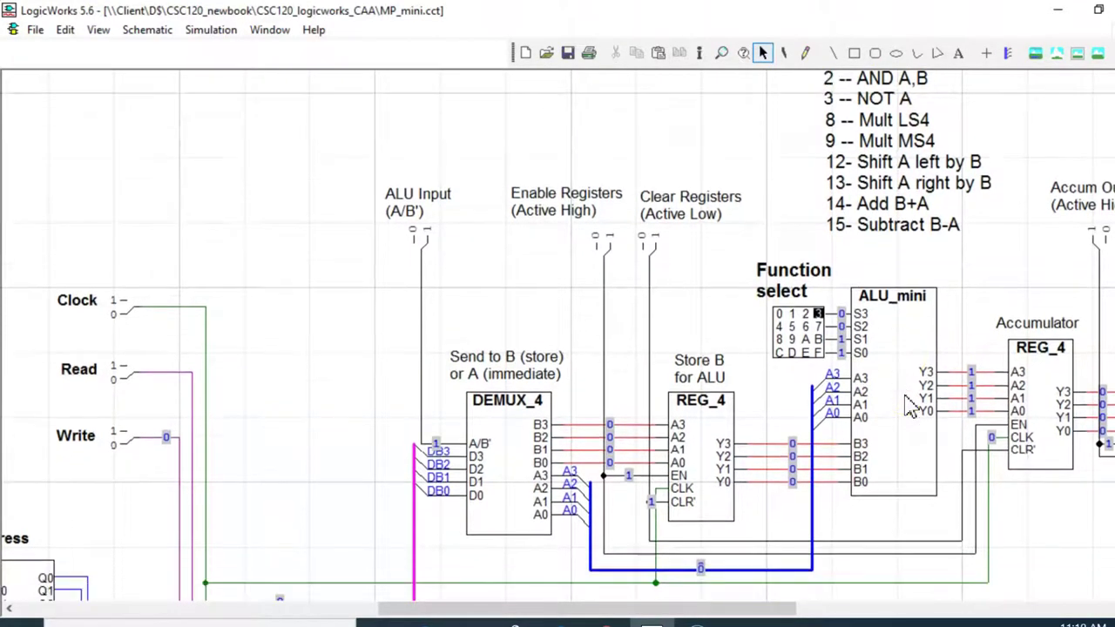
pyautogui.scroll(-1, 909, 407)
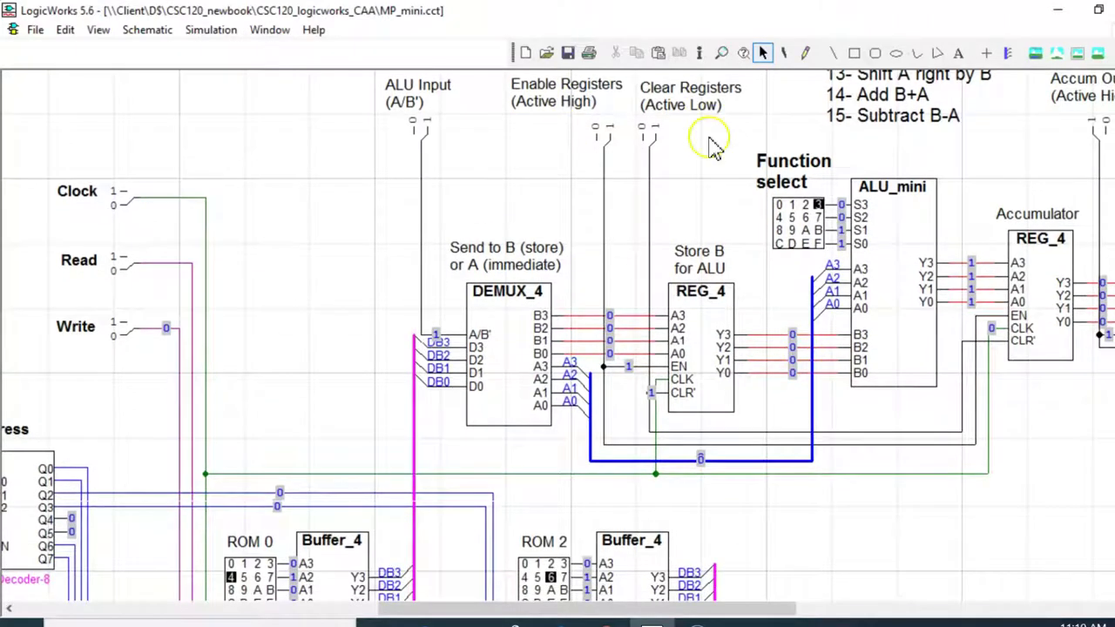
# Set the ROM 0 keypad to 5 and the ROM 1 keypad to 2.
pyautogui.scroll(-7, 636, 228)
pyautogui.scroll(-5, 635, 228)
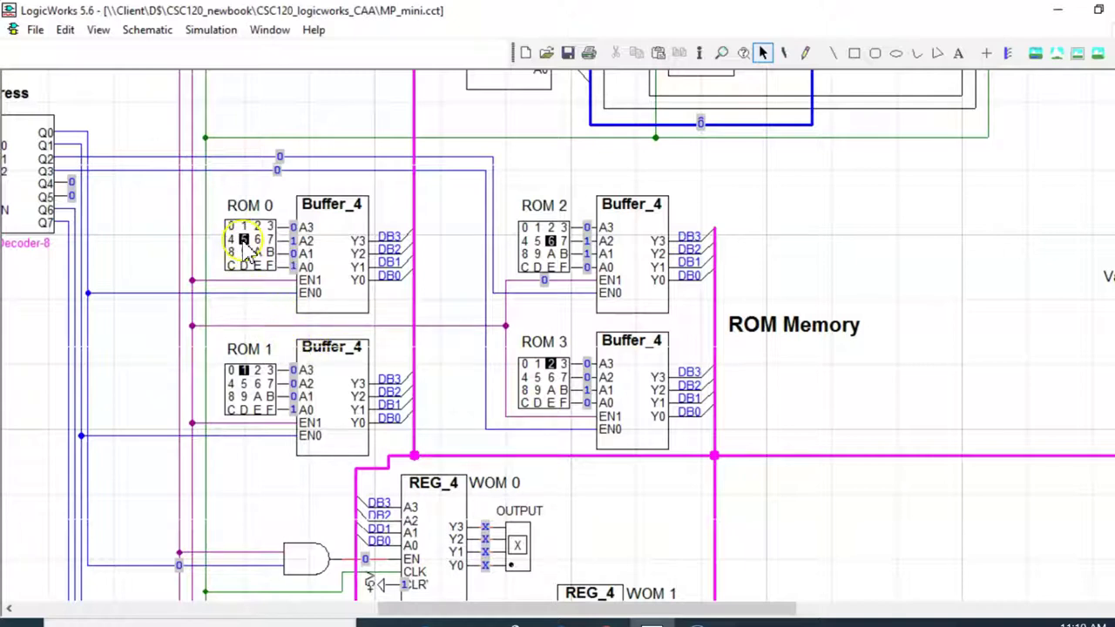
pyautogui.click(257, 370)
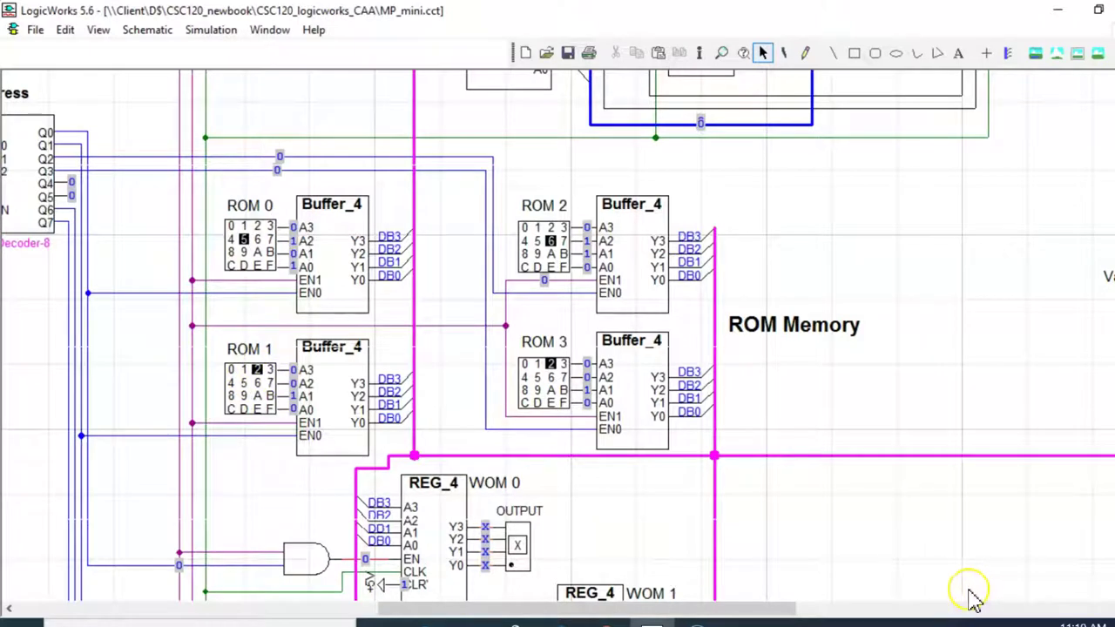
# Set the Read switch to 1 and the Device Address keypad to 0.
pyautogui.moveTo(740, 609); pyautogui.dragTo(640, 607)
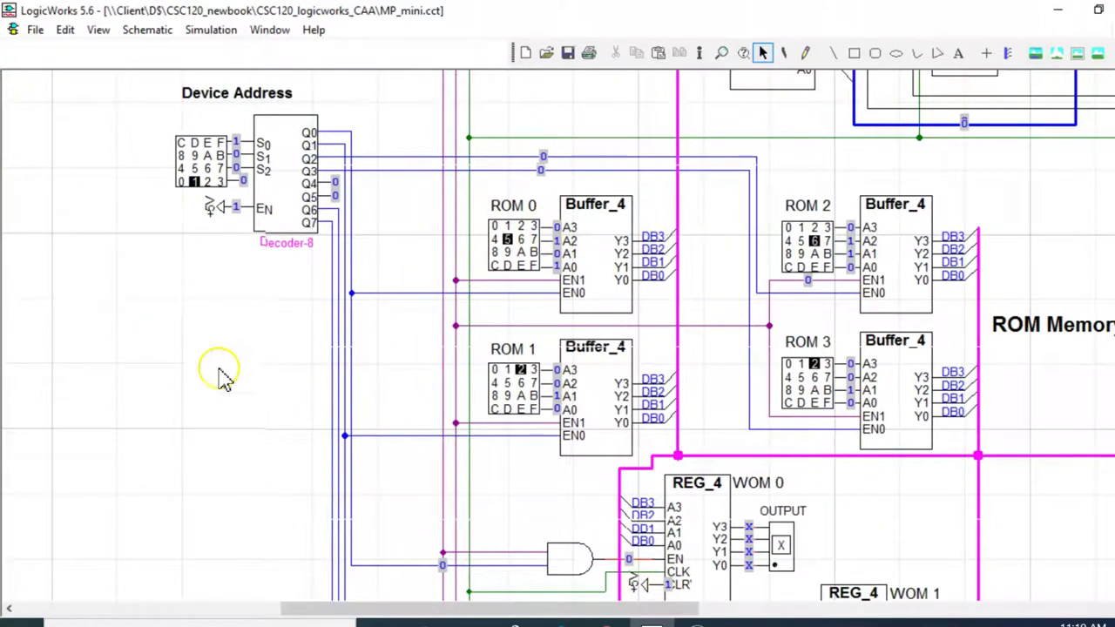
pyautogui.scroll(1, 261, 335)
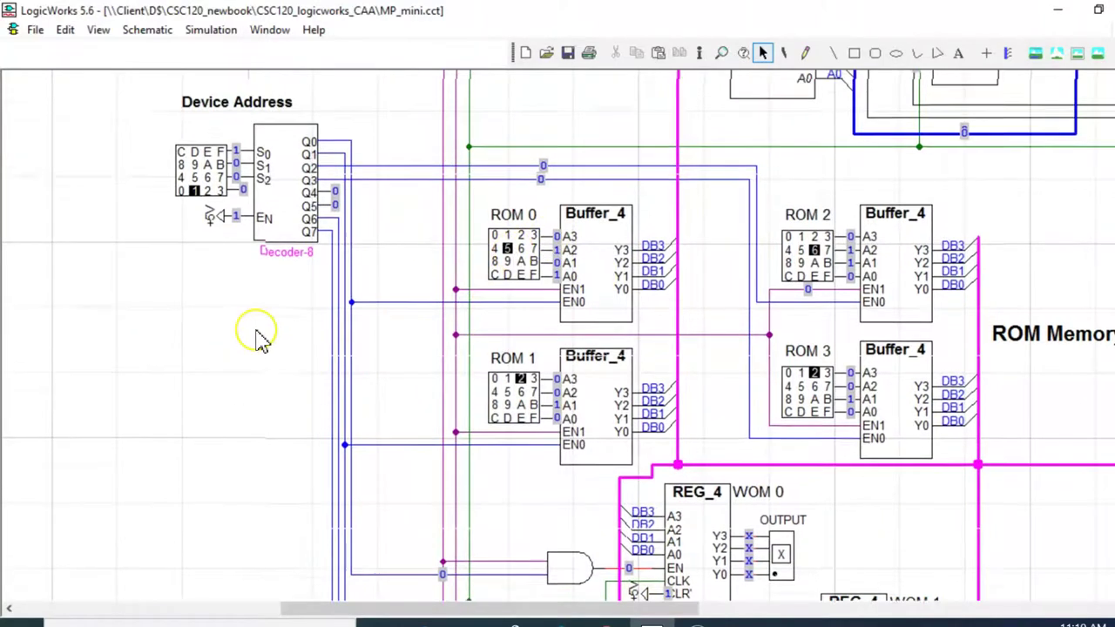
pyautogui.scroll(5, 261, 335)
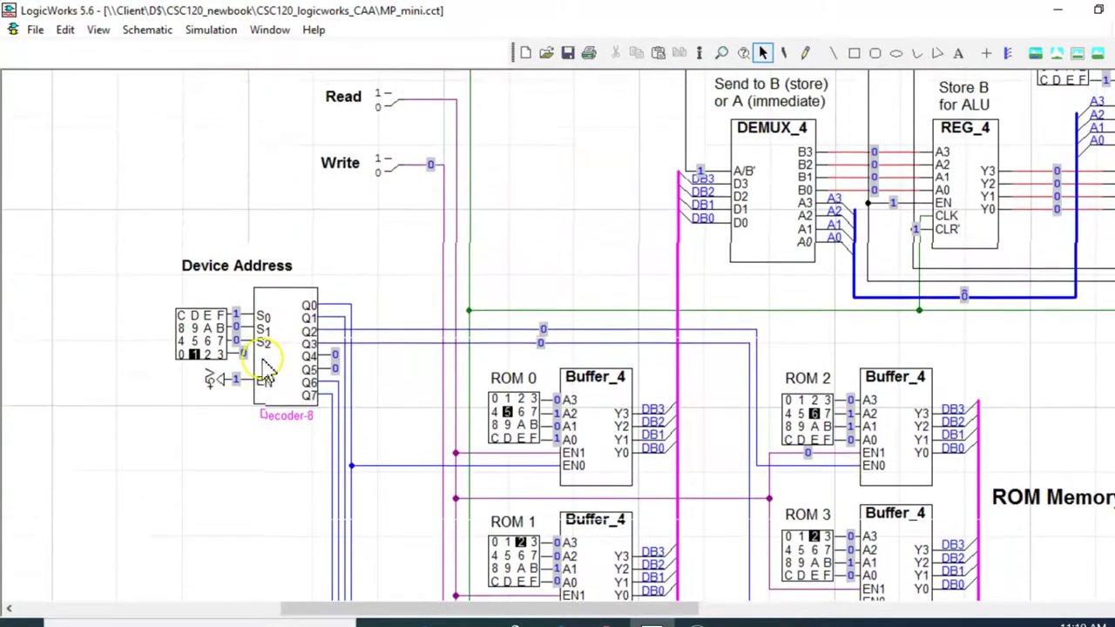
pyautogui.scroll(1, 265, 370)
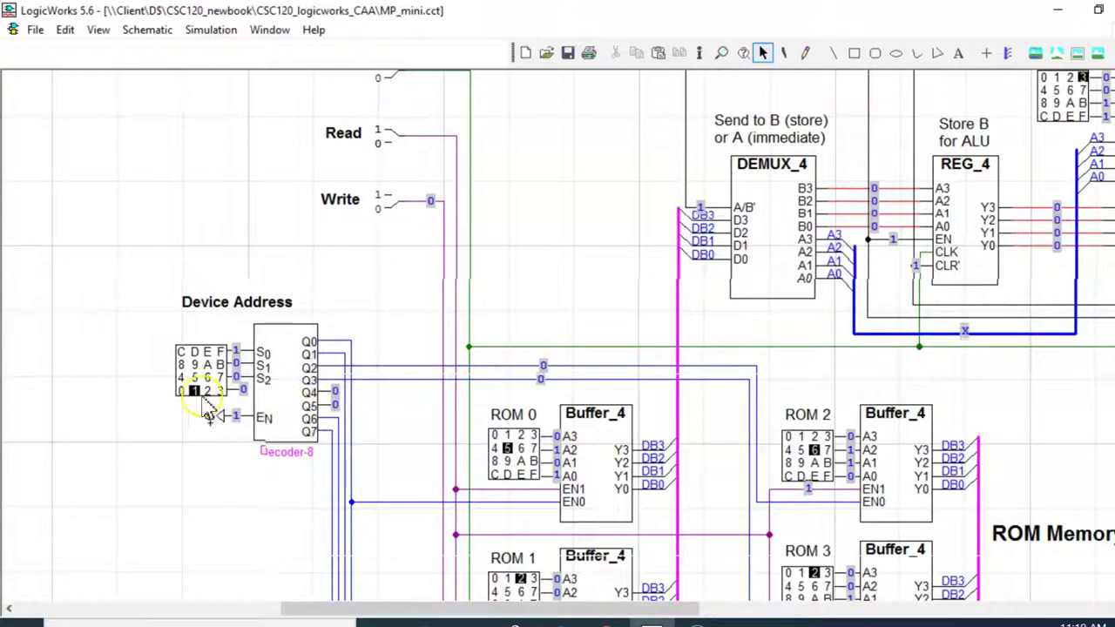
pyautogui.click(182, 393)
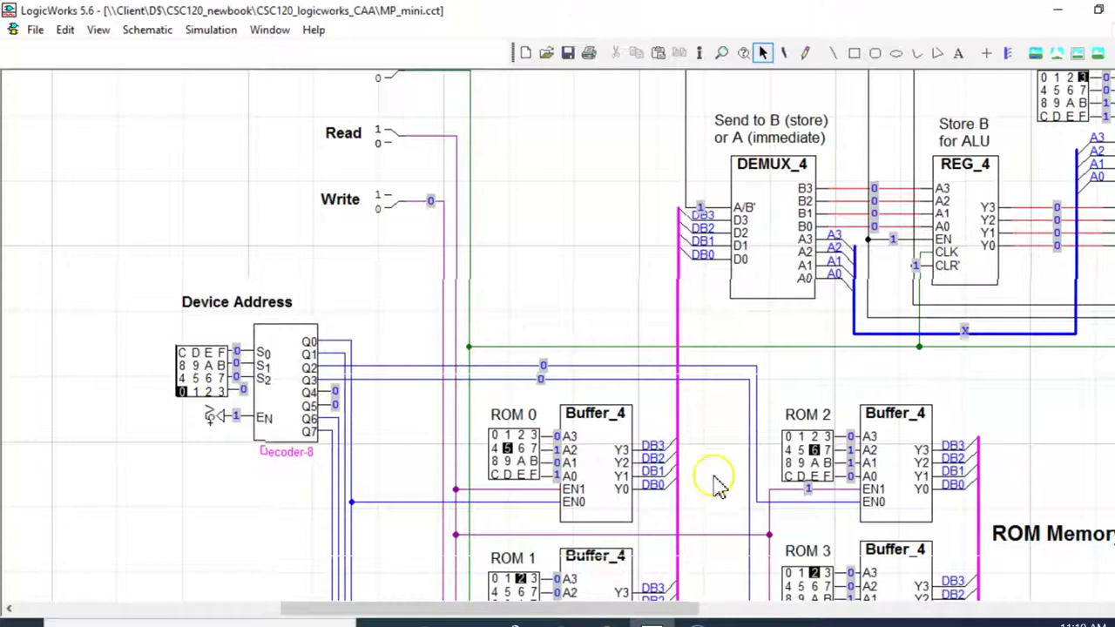
# Highlight the Read line and the decoder's Q0 line feeding the two enable inputs of the ROM 0 buffer.
pyautogui.scroll(-1, 719, 479)
pyautogui.scroll(-3, 718, 477)
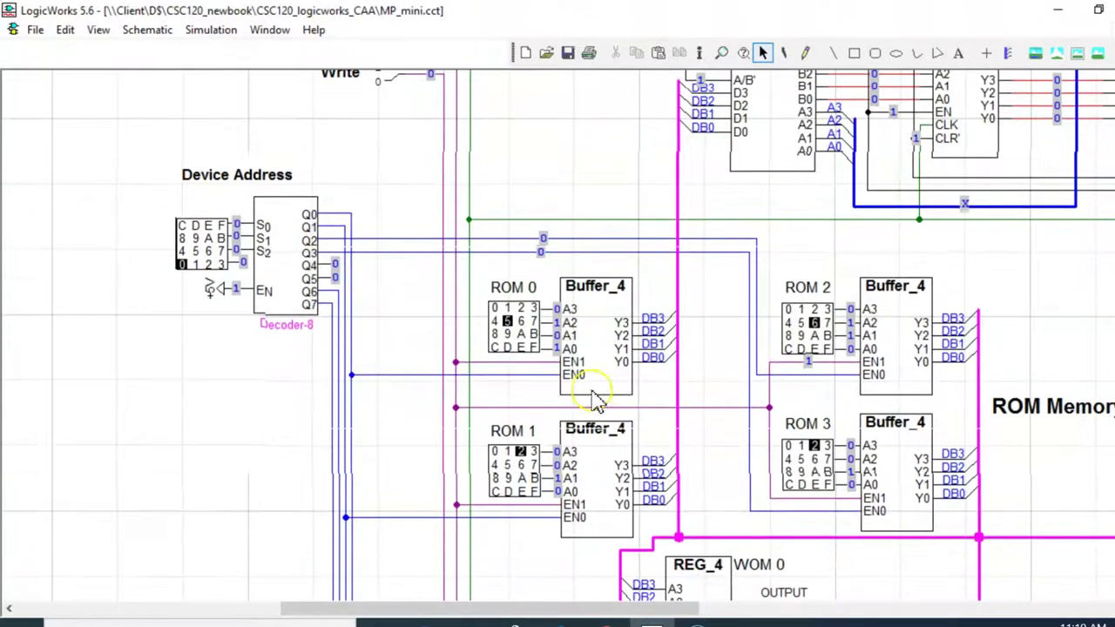
pyautogui.click(543, 364)
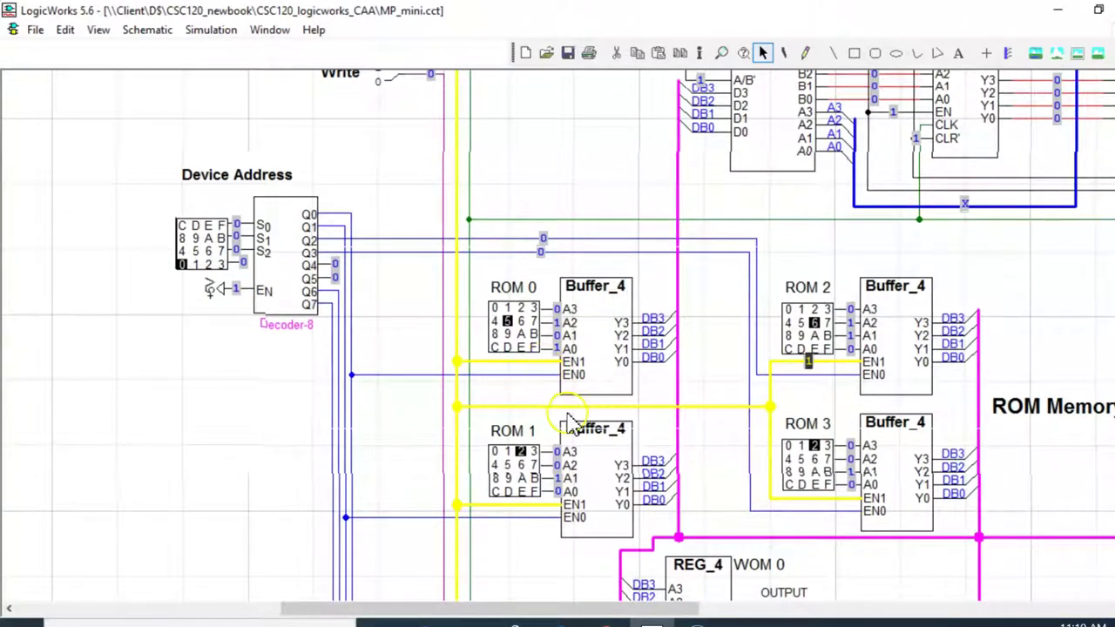
pyautogui.click(533, 376)
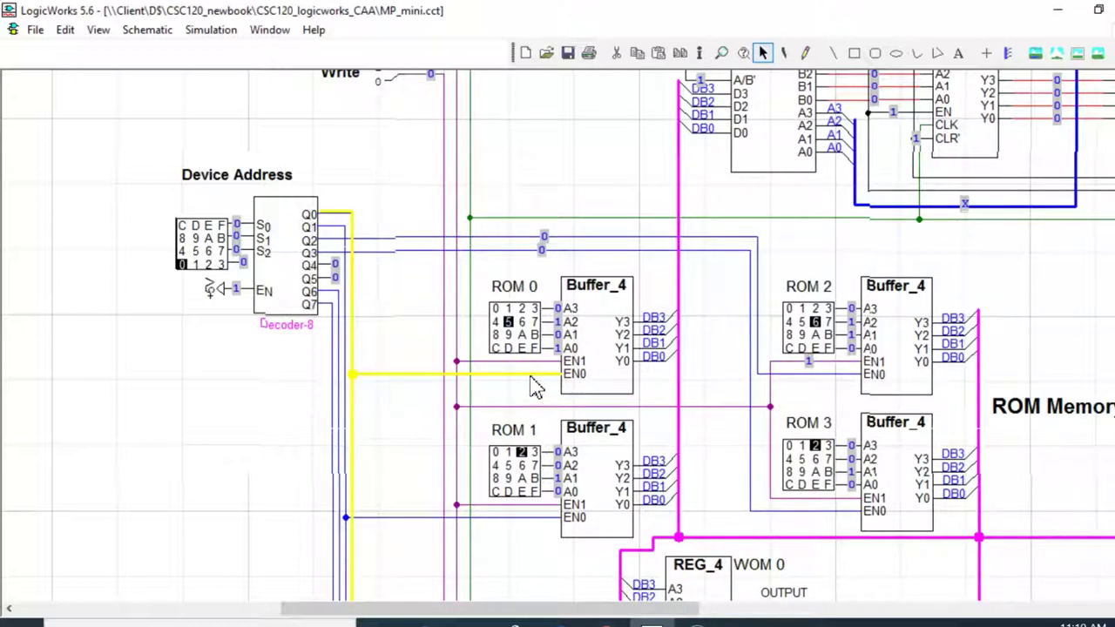
pyautogui.click(515, 336)
# Highlight the data bus at the ROM 0 outputs and trace it to the Value on Data Bus display.
pyautogui.click(680, 285)
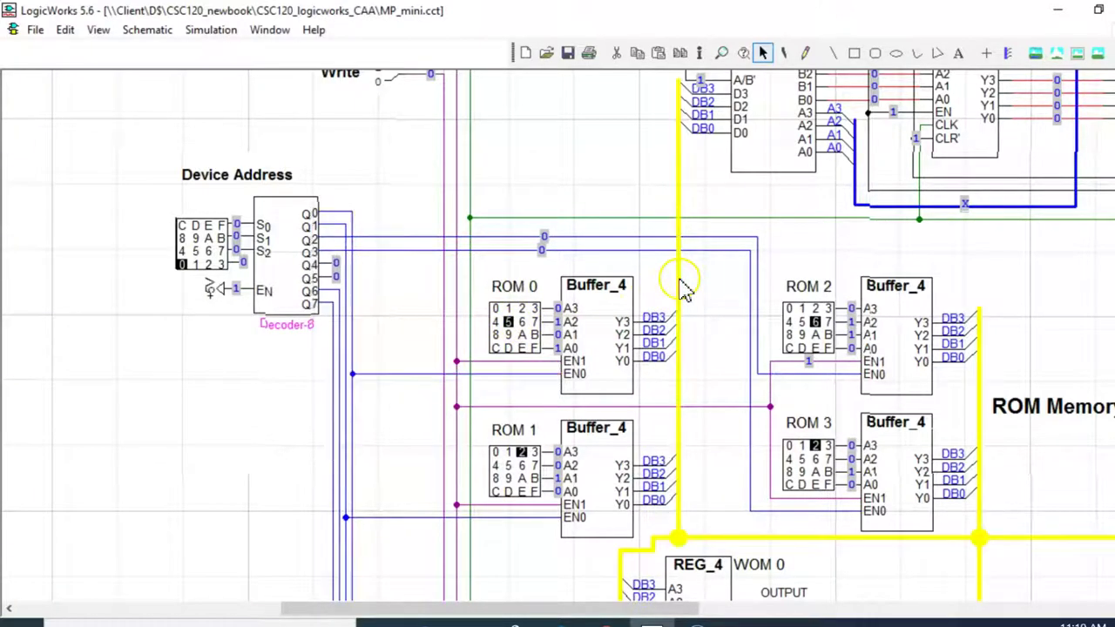
pyautogui.scroll(1, 736, 494)
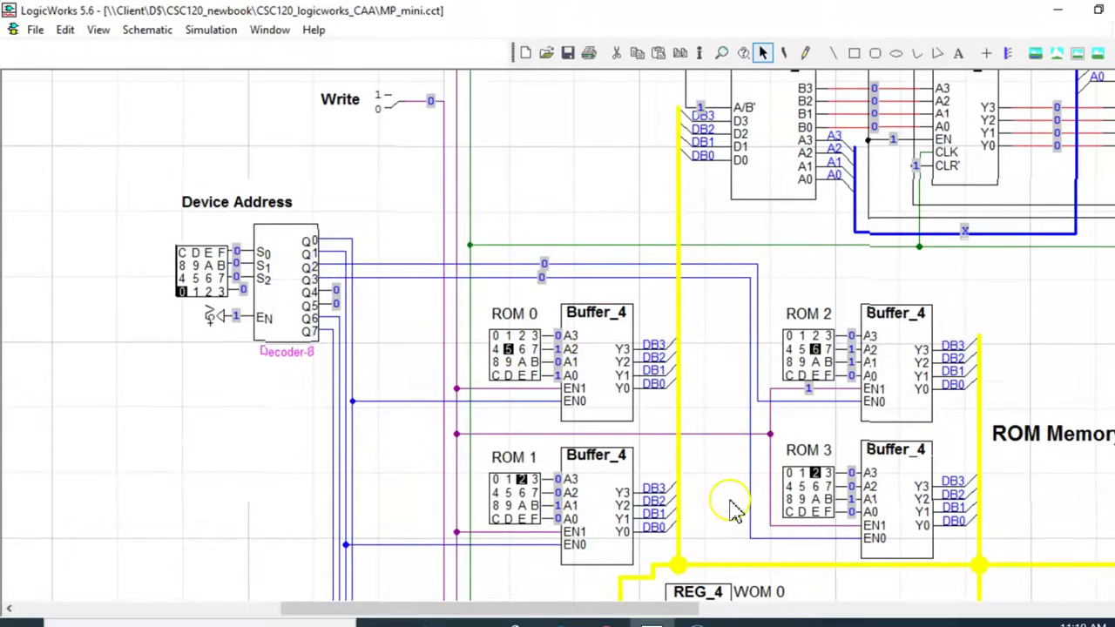
pyautogui.scroll(-3, 734, 510)
pyautogui.moveTo(670, 613); pyautogui.dragTo(843, 600)
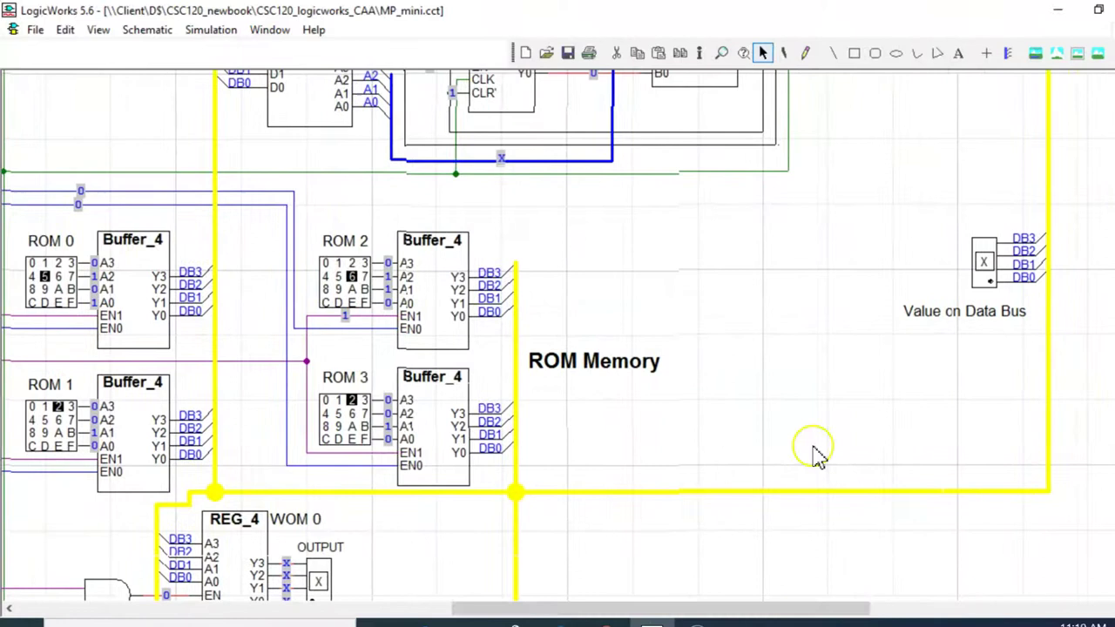
# Set the Accum Output switch to 0 and check the Value on Data Bus display.
pyautogui.scroll(5, 816, 455)
pyautogui.scroll(1, 816, 455)
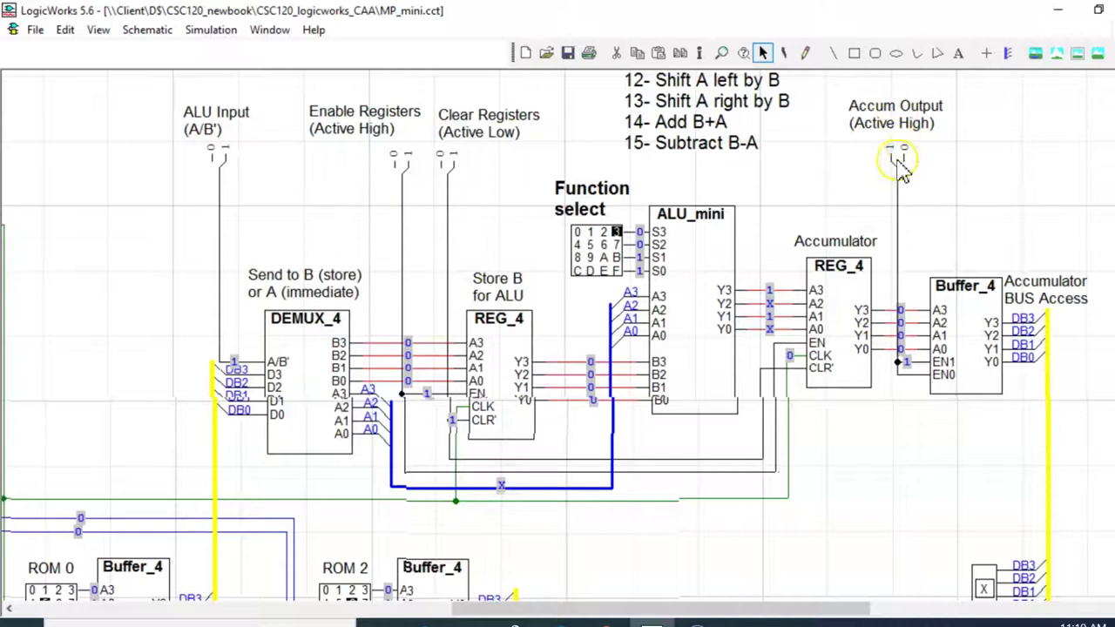
pyautogui.click(900, 162)
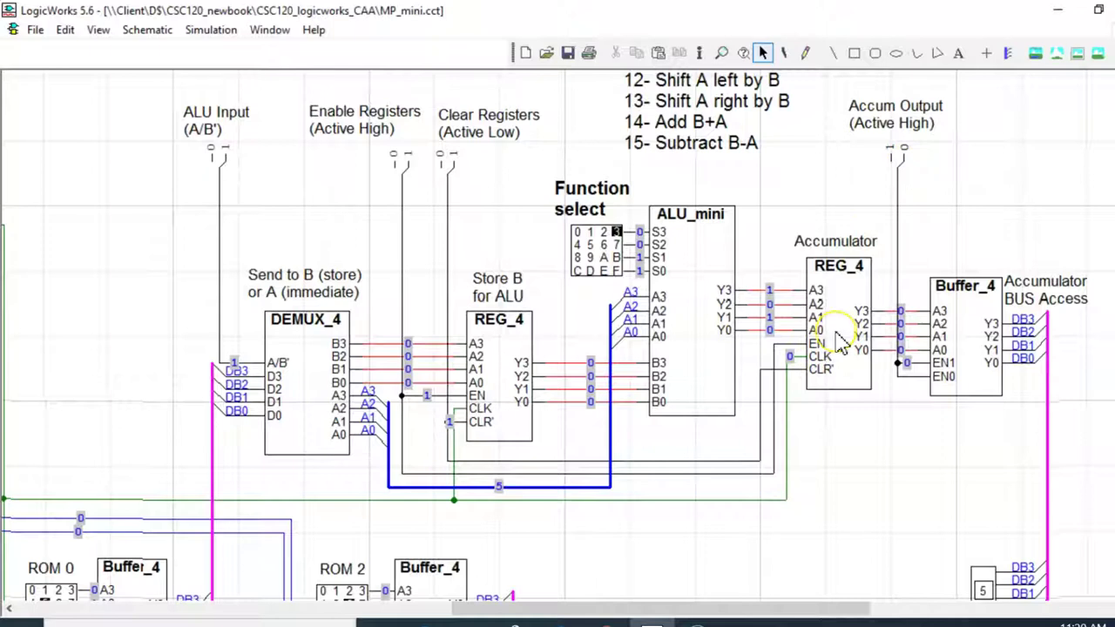
pyautogui.scroll(-5, 841, 339)
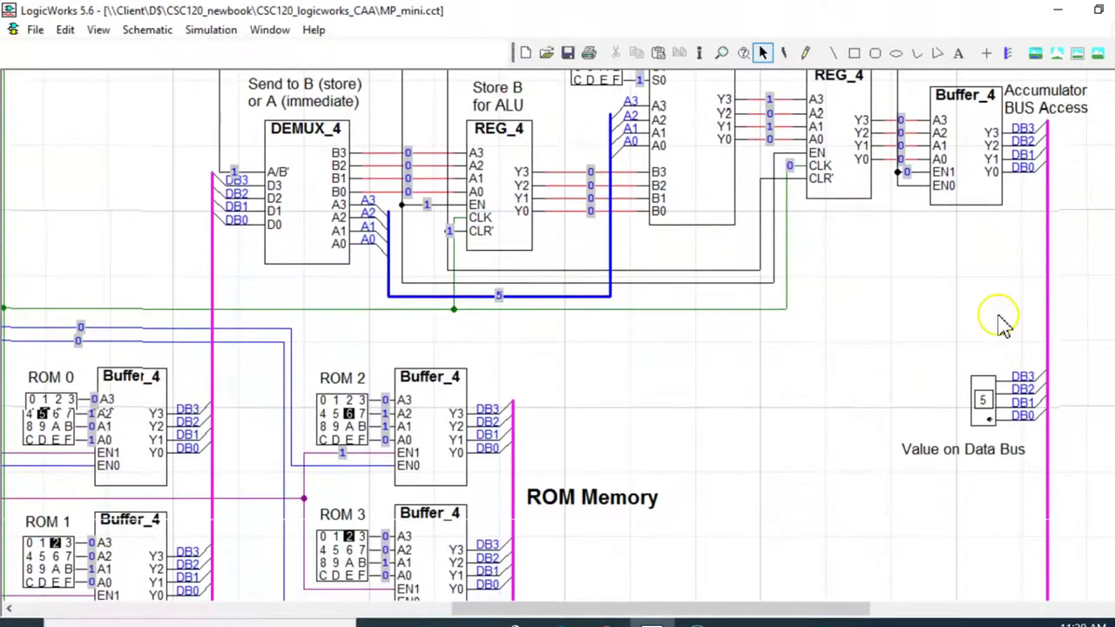
# Highlight the data bus near its value display and trace it past the ROM blocks to the DEMUX_4 inputs.
pyautogui.click(1048, 291)
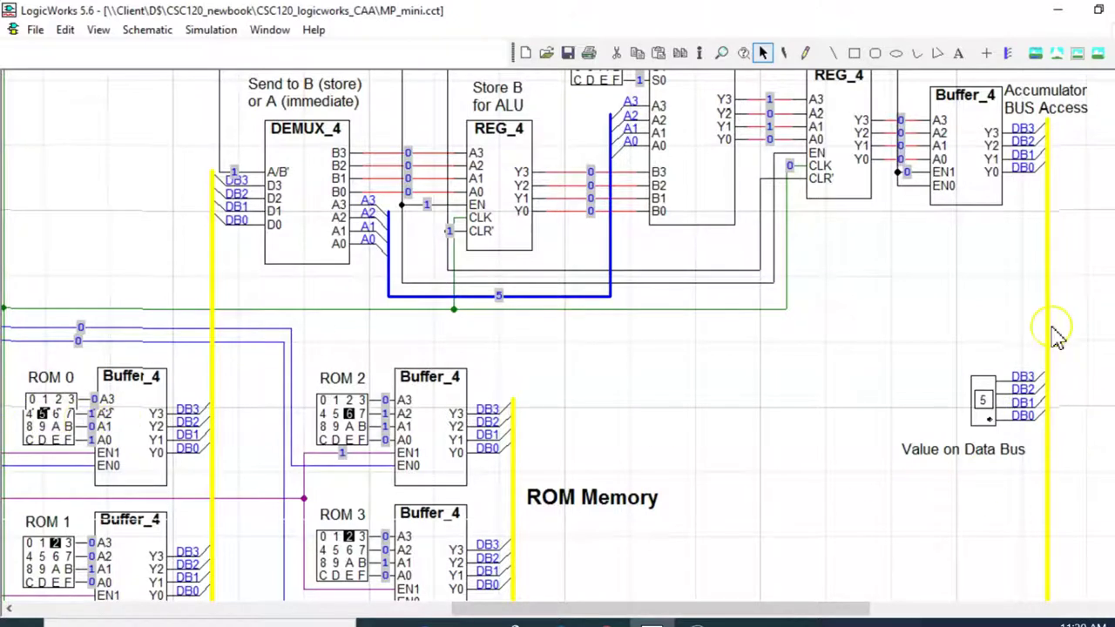
pyautogui.scroll(-5, 1036, 383)
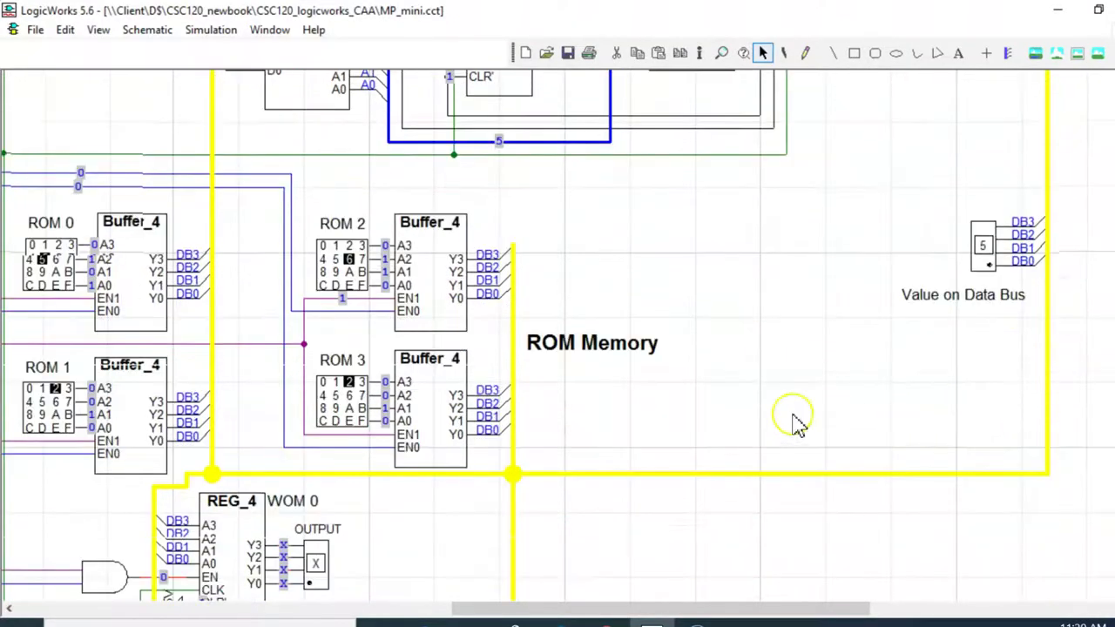
pyautogui.moveTo(535, 608); pyautogui.dragTo(366, 601)
pyautogui.scroll(5, 324, 462)
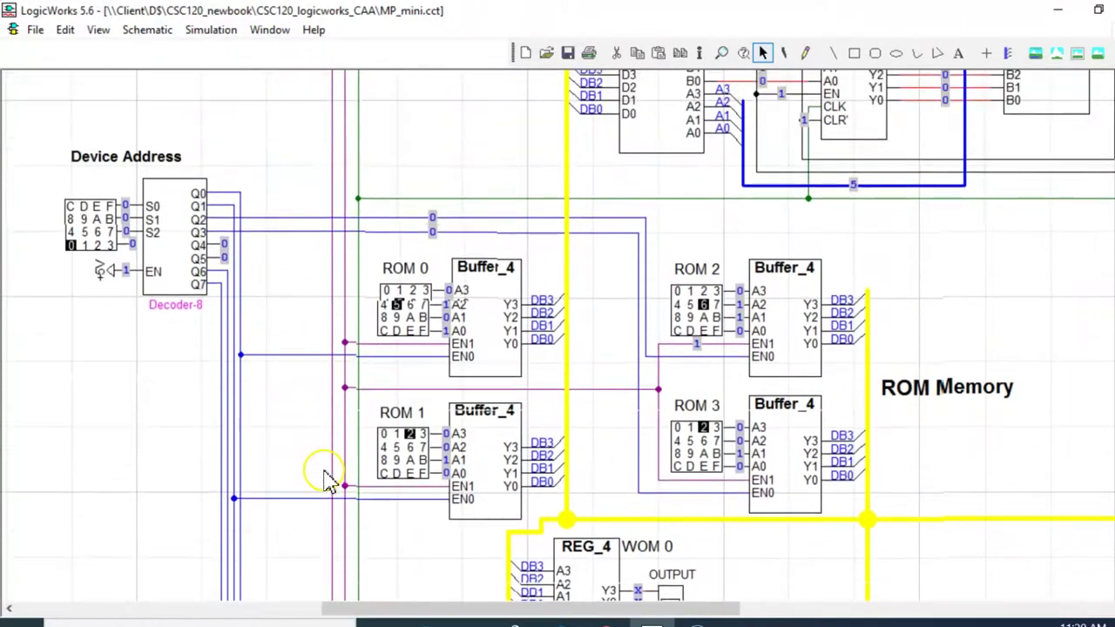
pyautogui.scroll(3, 324, 487)
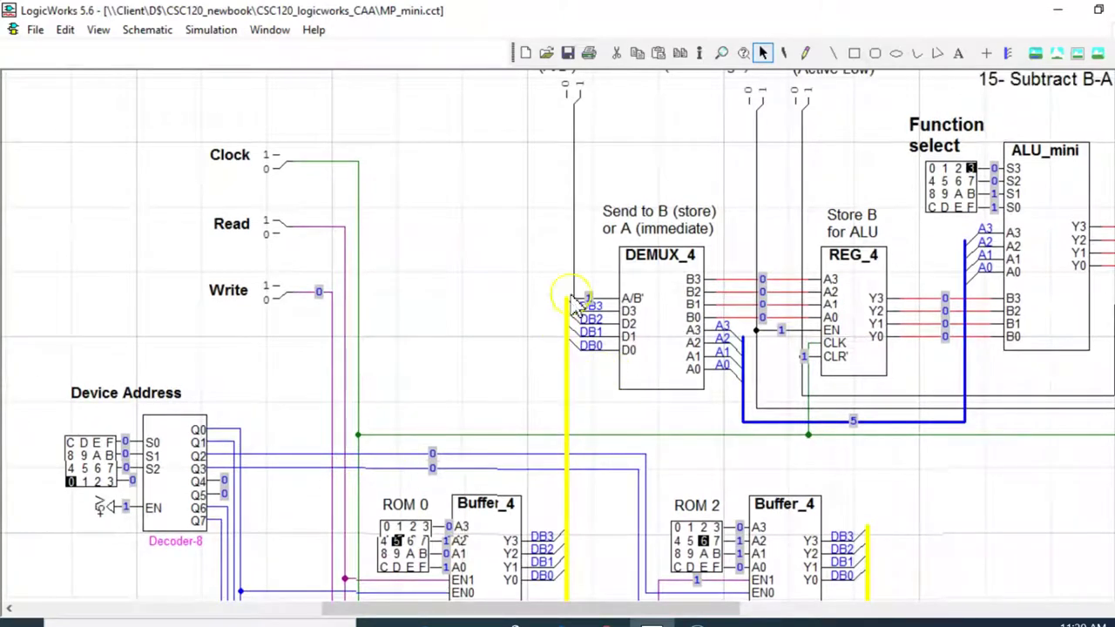
pyautogui.scroll(2, 714, 470)
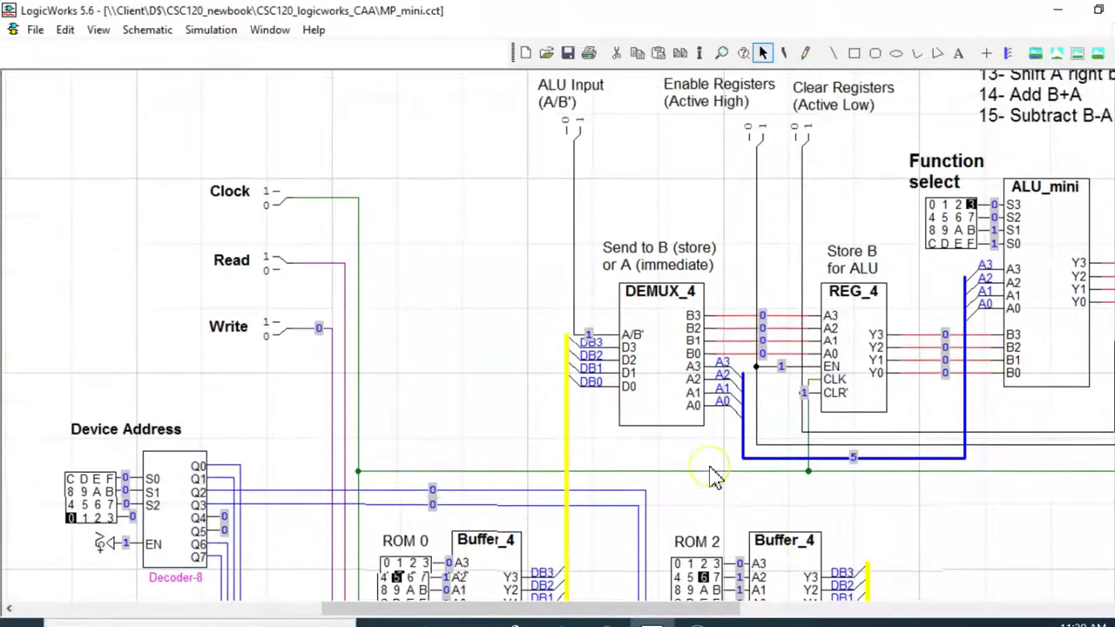
pyautogui.scroll(1, 736, 488)
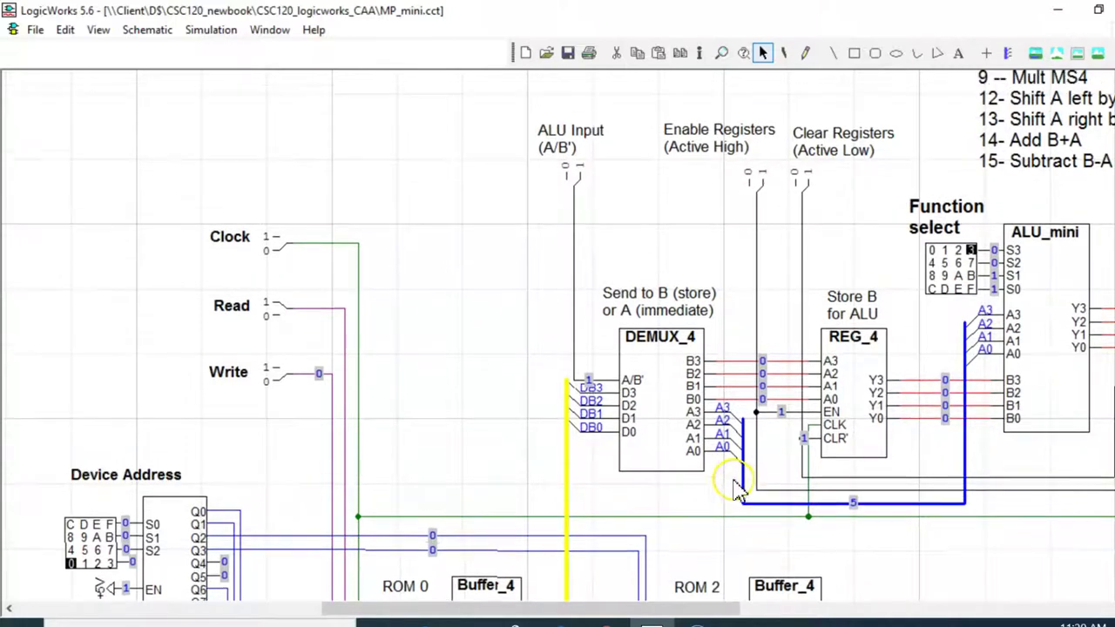
# Compare the immediate A bus with the Store B register path into the ALU, and set the ALU Input switch to 0.
pyautogui.click(965, 466)
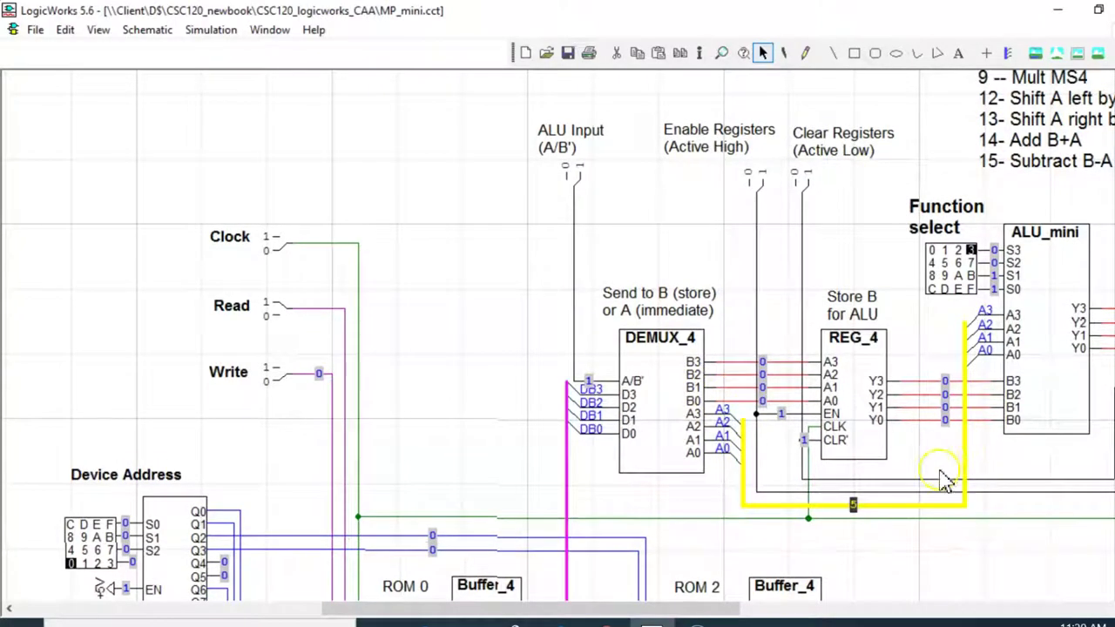
pyautogui.click(872, 401)
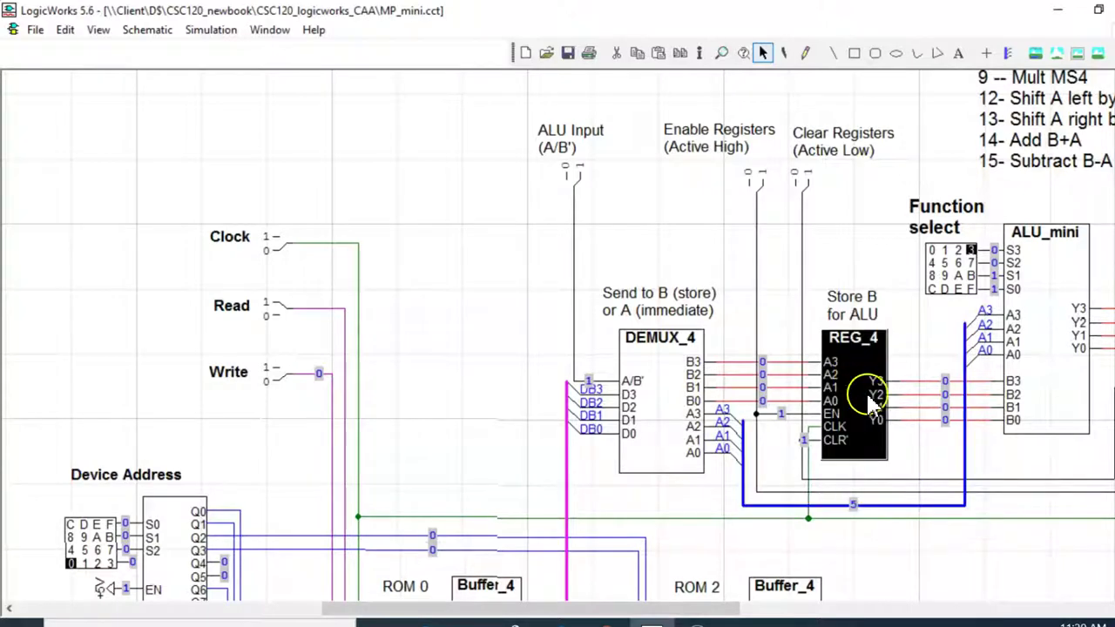
pyautogui.click(573, 178)
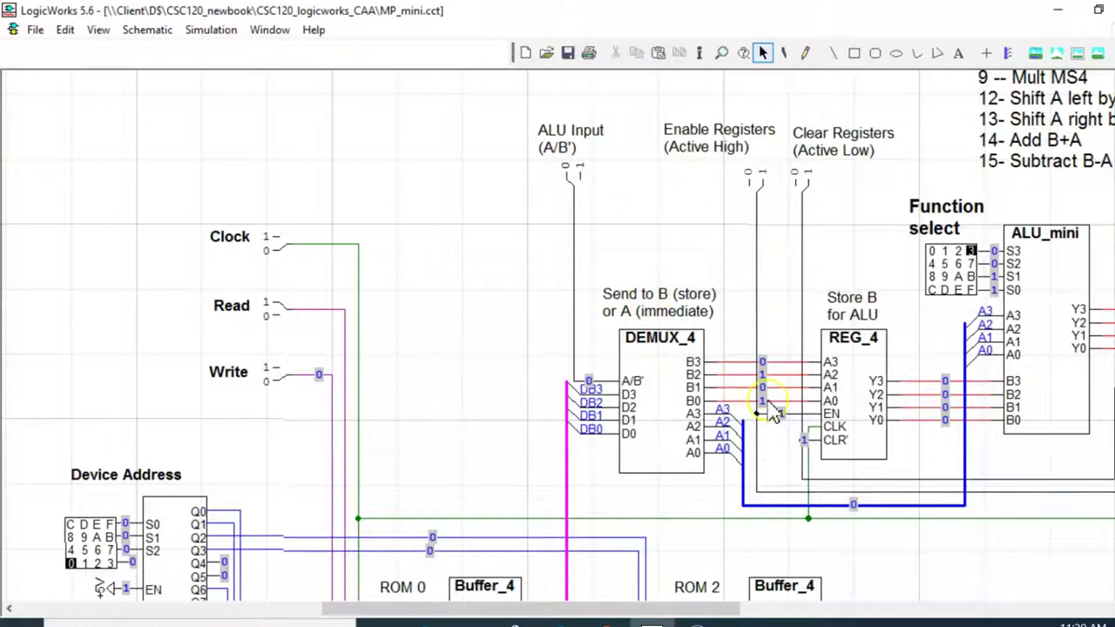
# Highlight the DEMUX_4 lines into the Store B register and the register's output lines to ALU_mini, clearing each highlight.
pyautogui.moveTo(738, 347); pyautogui.dragTo(754, 416)
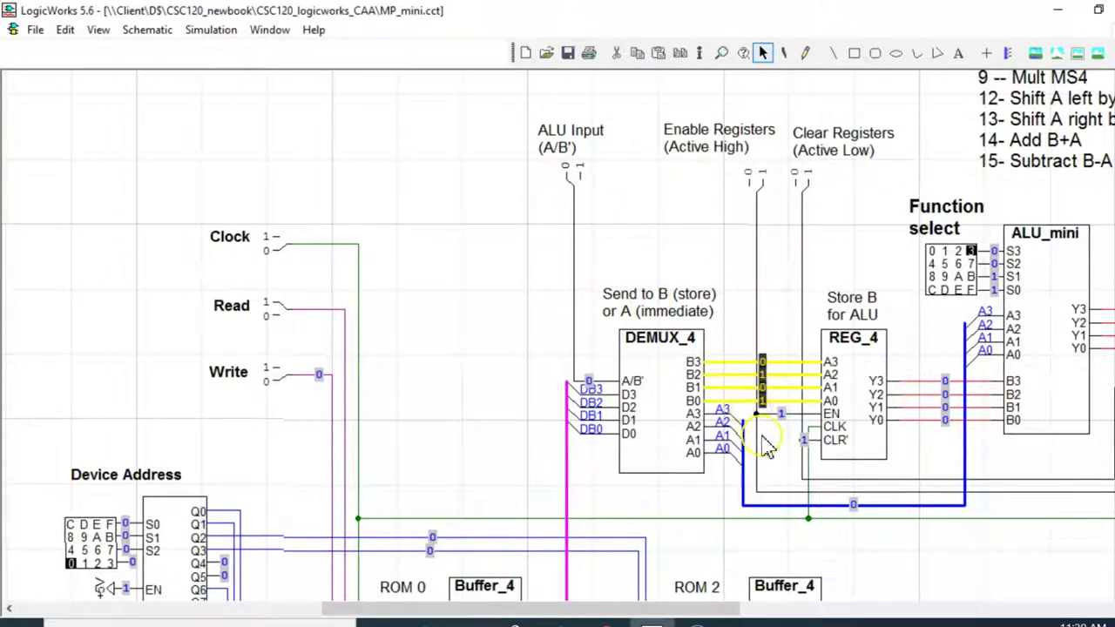
pyautogui.click(788, 329)
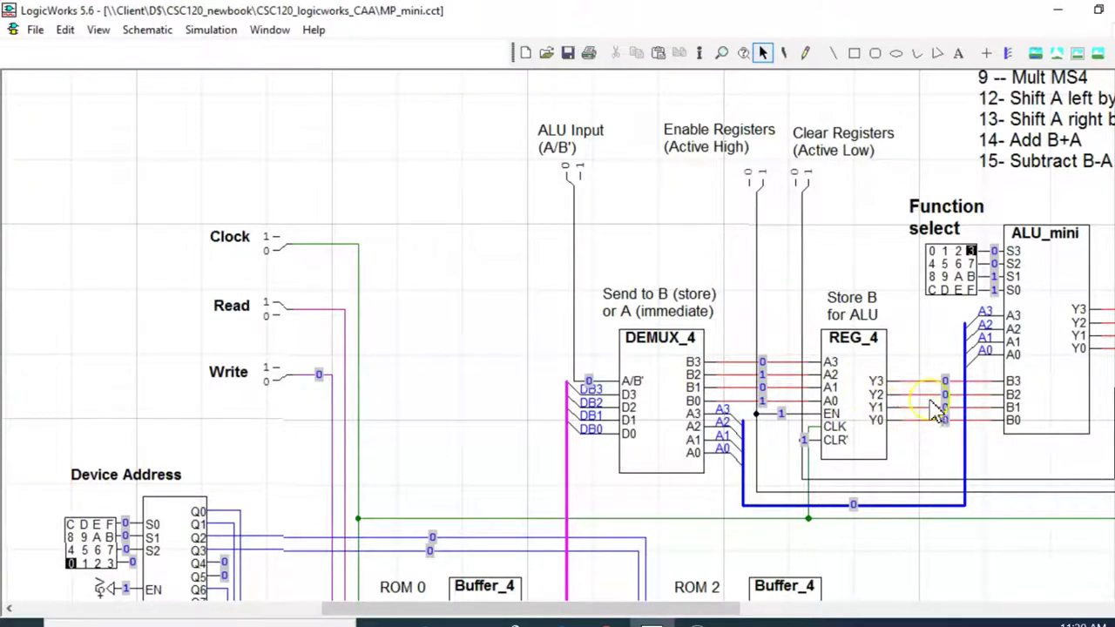
pyautogui.moveTo(930, 364); pyautogui.dragTo(956, 446)
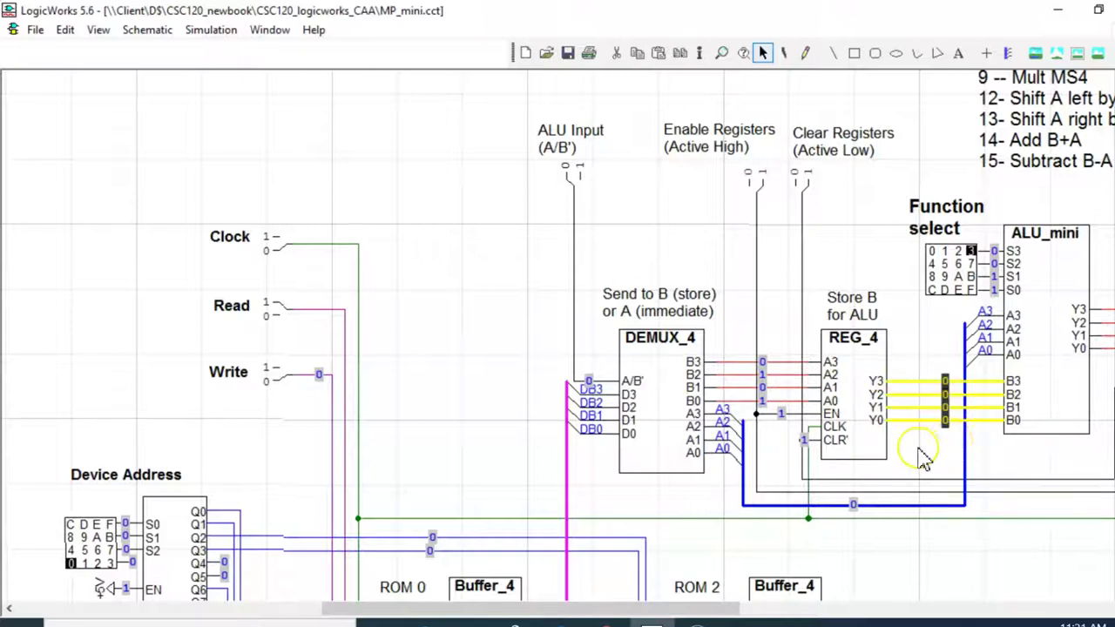
pyautogui.click(917, 455)
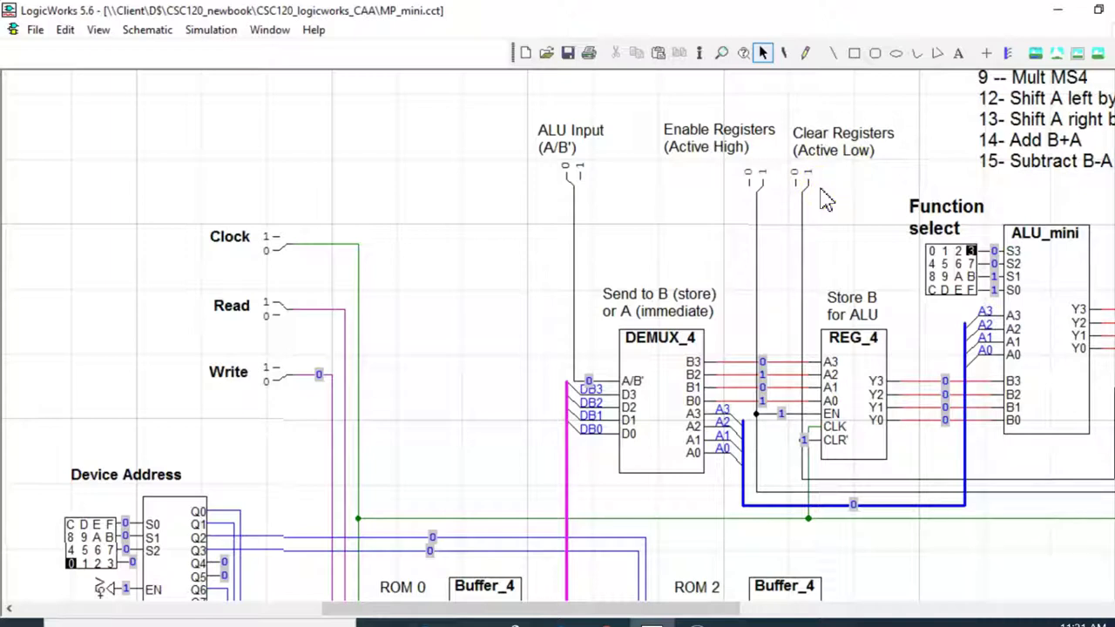
pyautogui.click(849, 392)
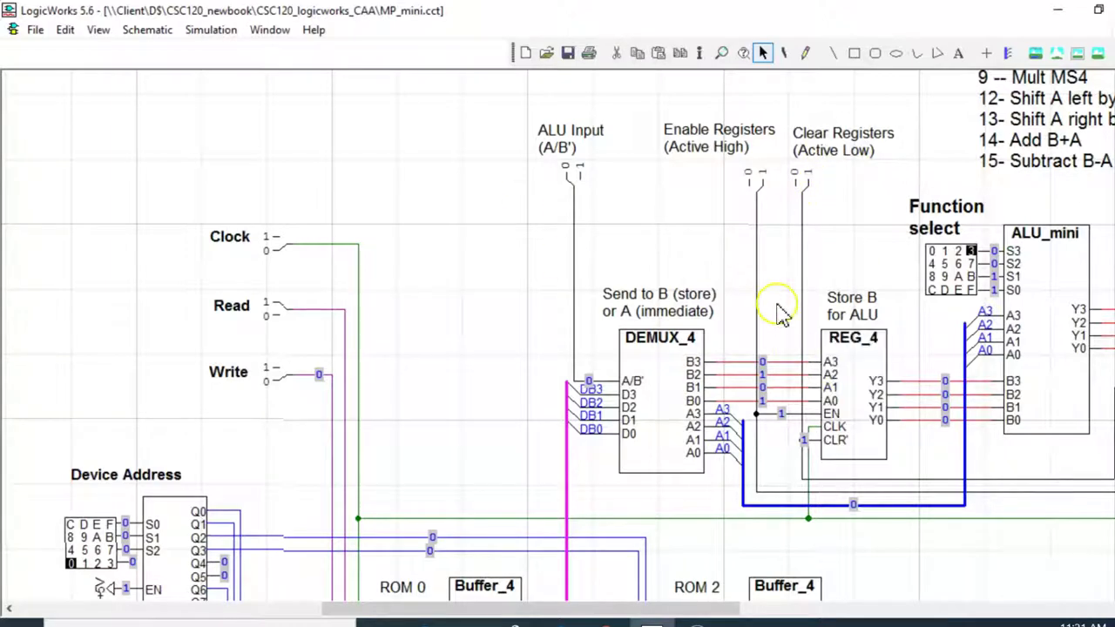
# Set the Clock switch to 1 to load the Store B register, and check its output lines to ALU_mini.
pyautogui.click(277, 252)
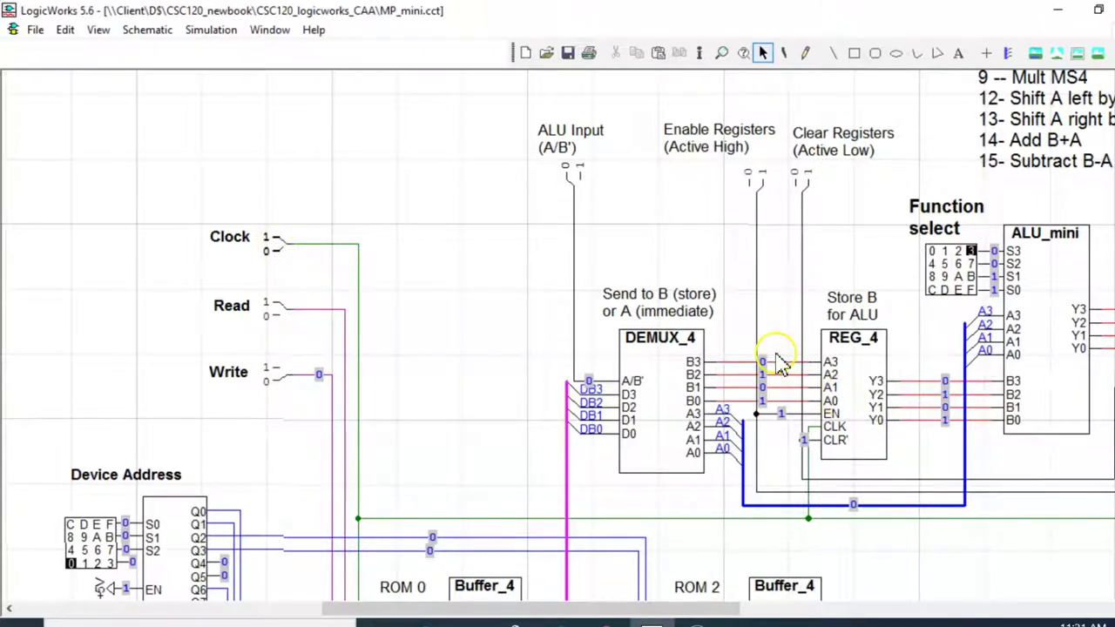
pyautogui.moveTo(925, 359); pyautogui.dragTo(963, 463)
pyautogui.click(993, 462)
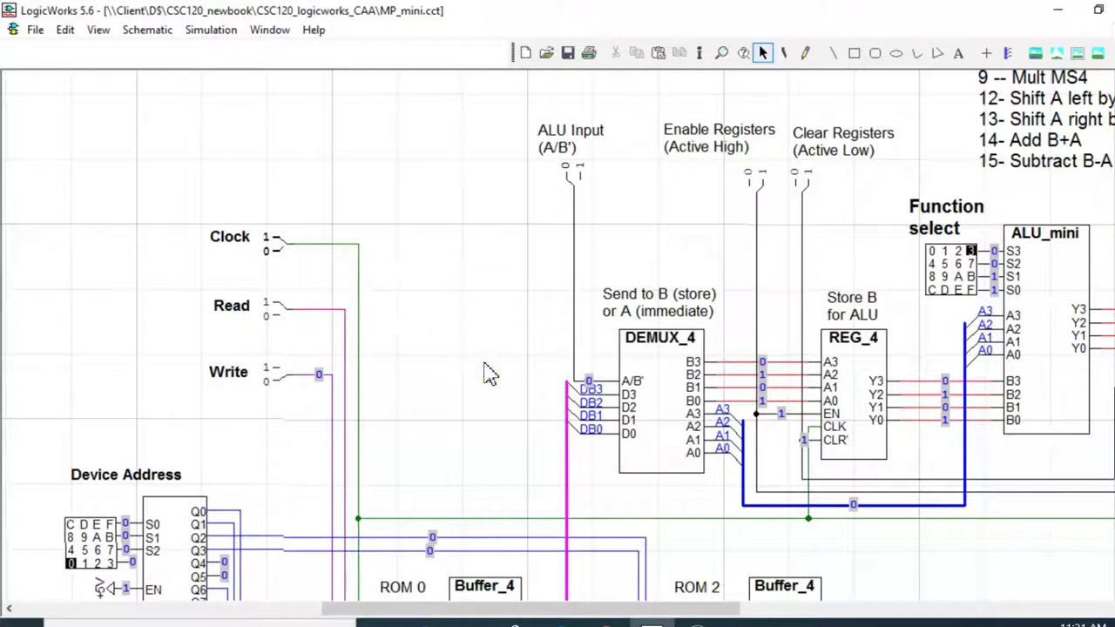
# Set the Device Address to 1 to put the ROM 1 value on the data bus.
pyautogui.scroll(-6, 487, 374)
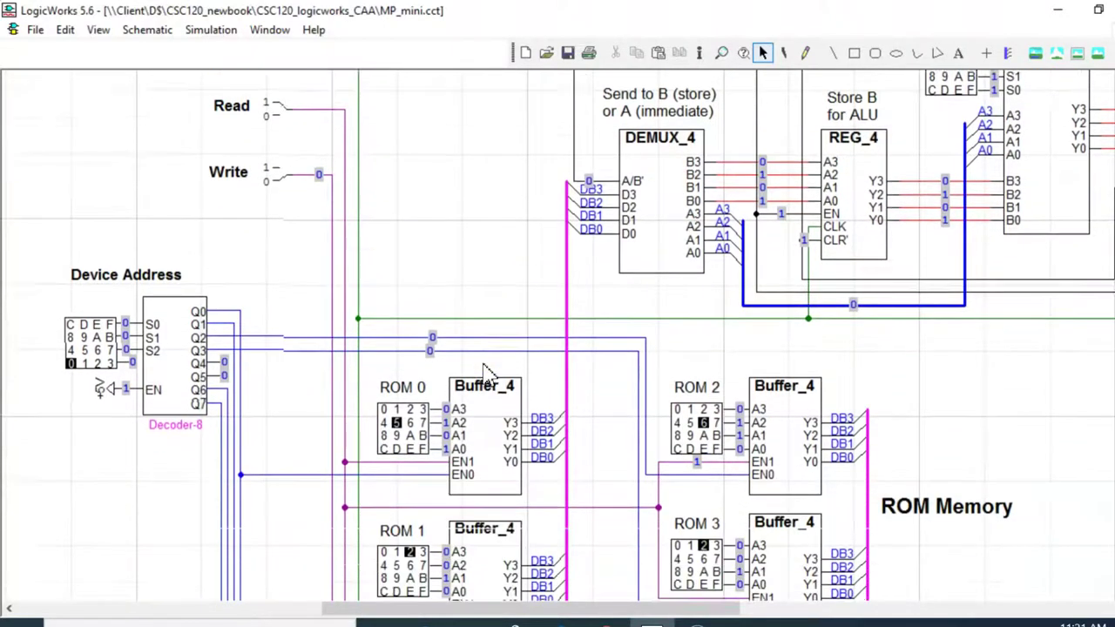
pyautogui.scroll(-4, 488, 375)
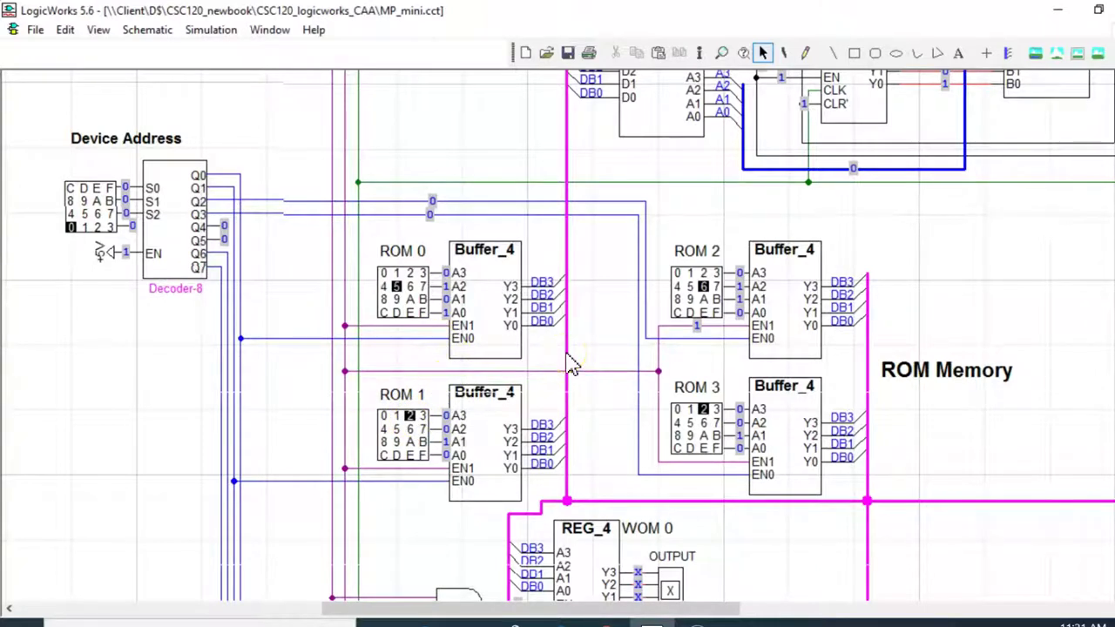
pyautogui.scroll(5, 304, 310)
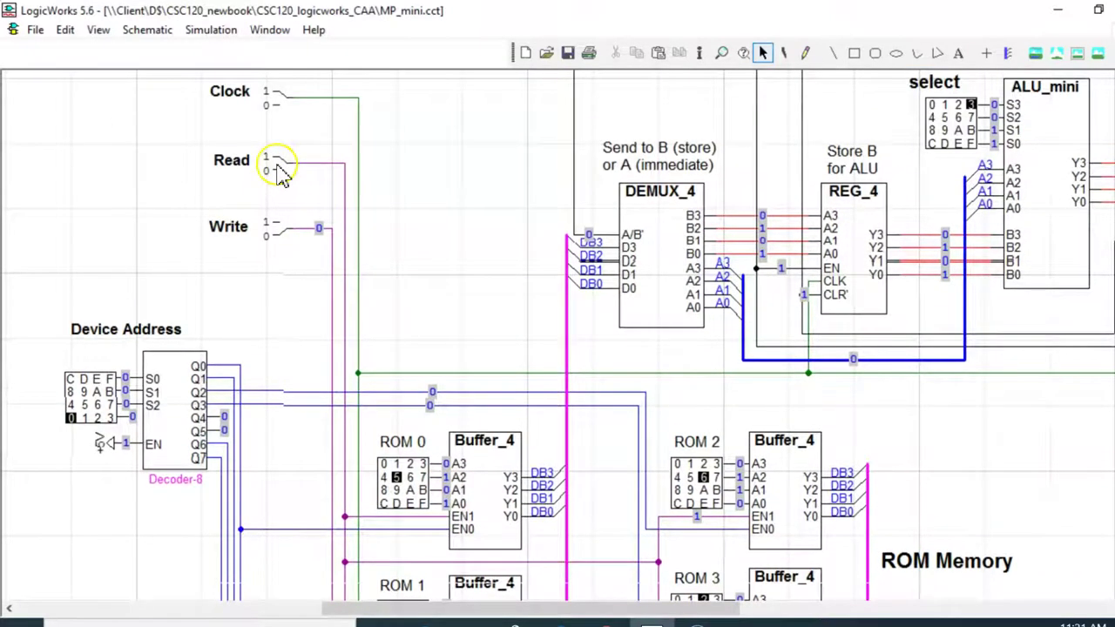
pyautogui.scroll(-3, 326, 400)
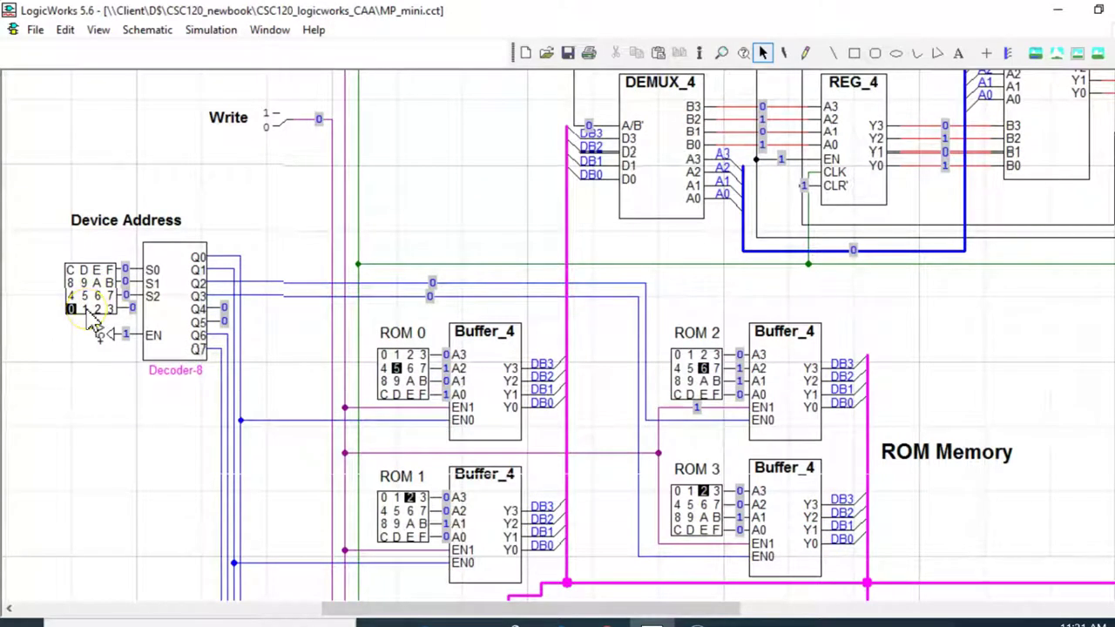
pyautogui.click(414, 490)
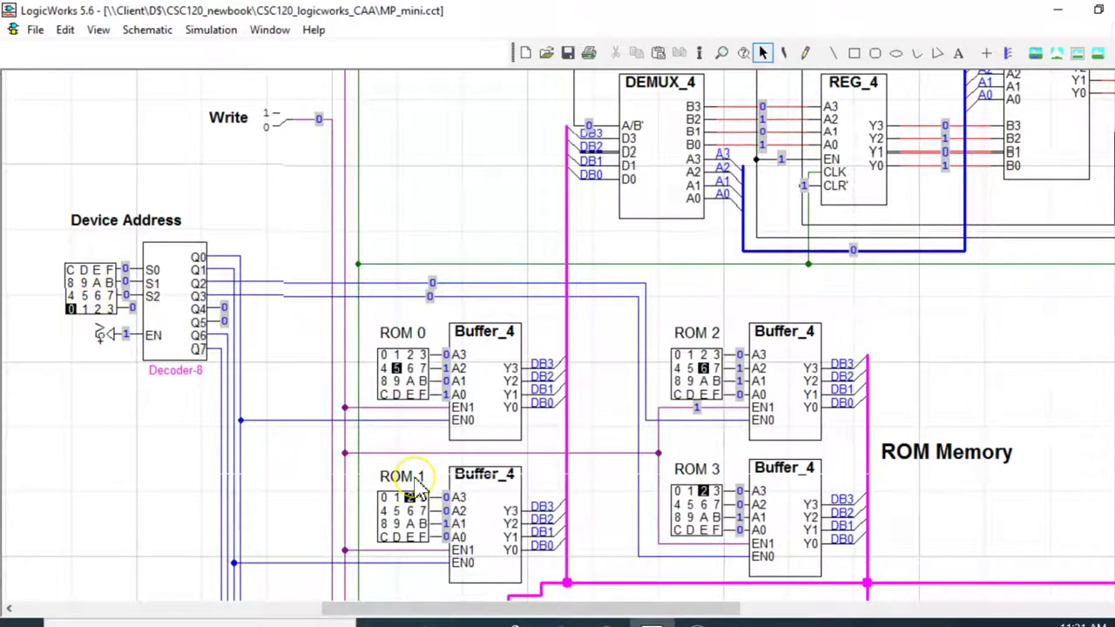
pyautogui.click(85, 311)
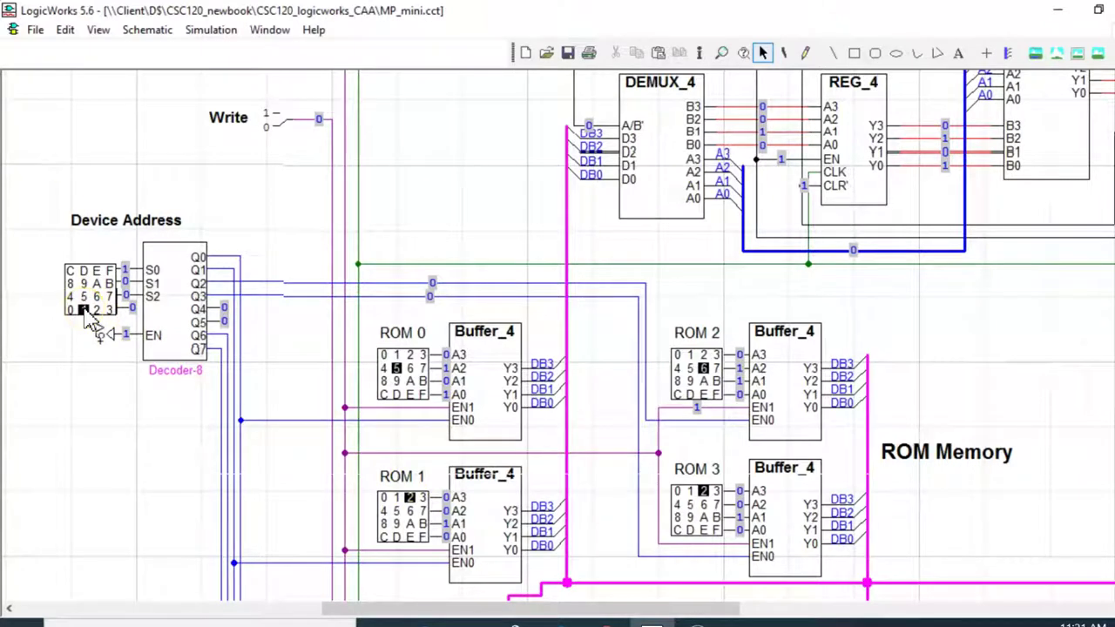
# Highlight the data bus and trace it from ROM 1 to the Value on Data Bus display and the DEMUX_4 inputs.
pyautogui.click(568, 431)
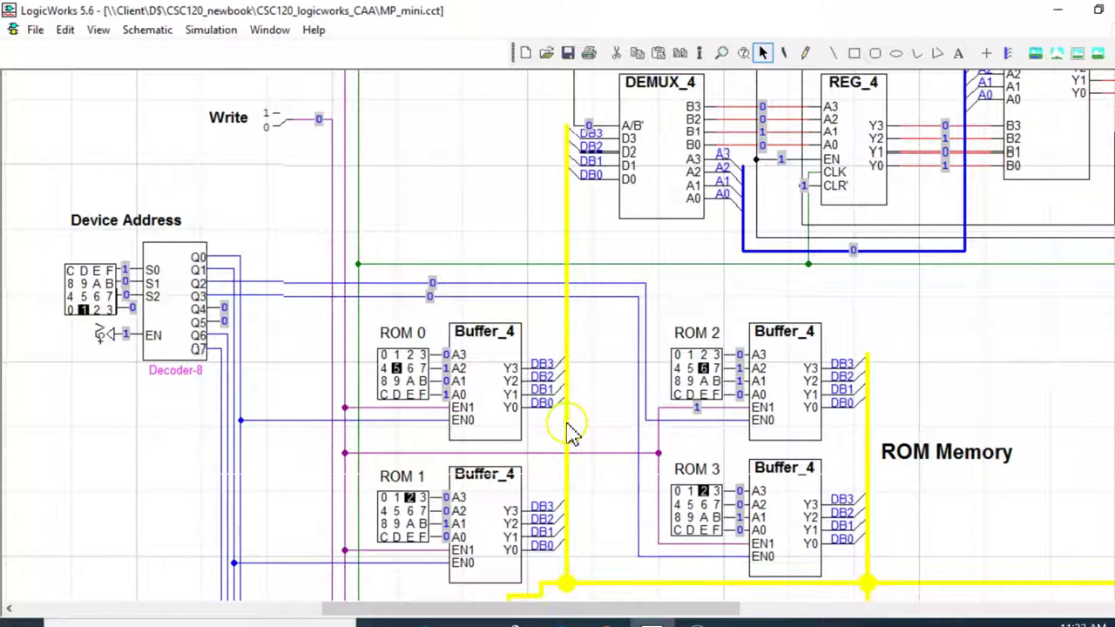
pyautogui.moveTo(640, 612); pyautogui.dragTo(773, 611)
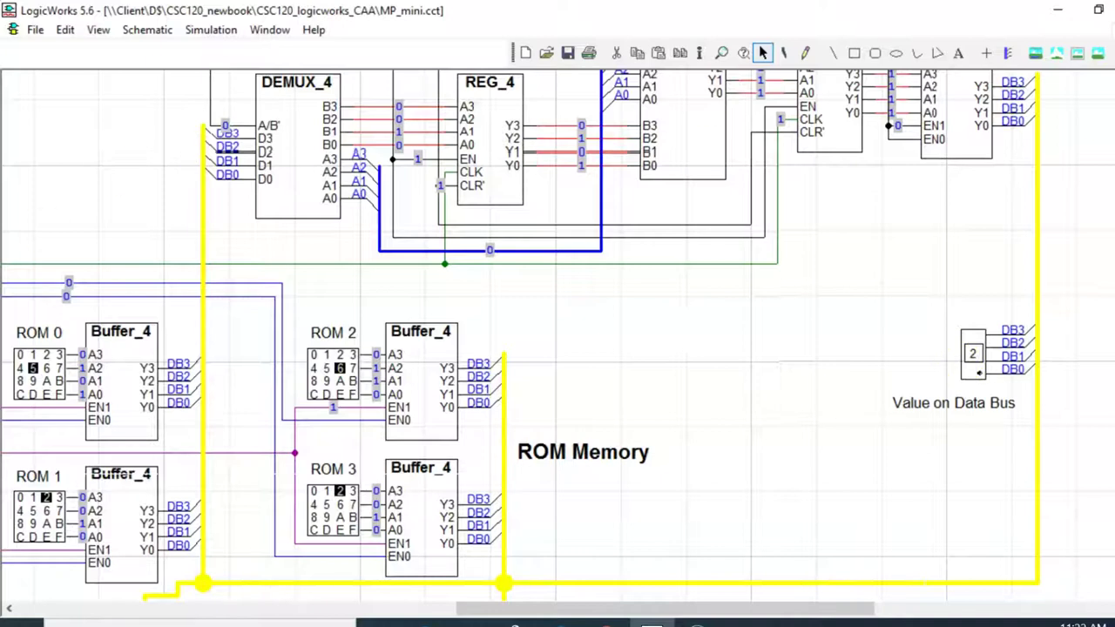
pyautogui.scroll(-3, 294, 560)
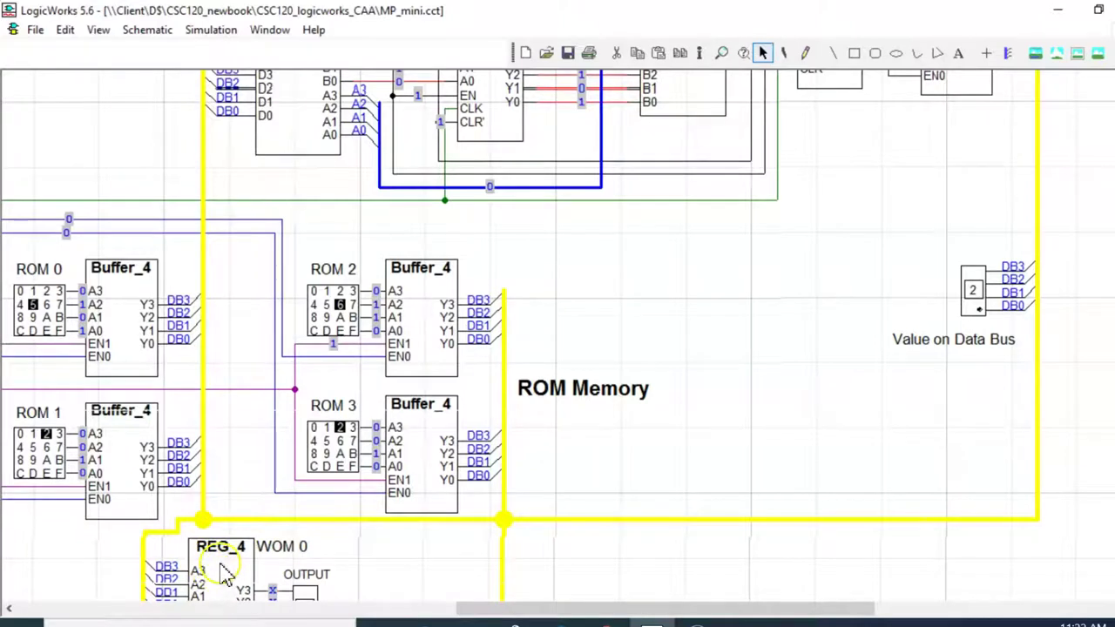
pyautogui.scroll(5, 190, 553)
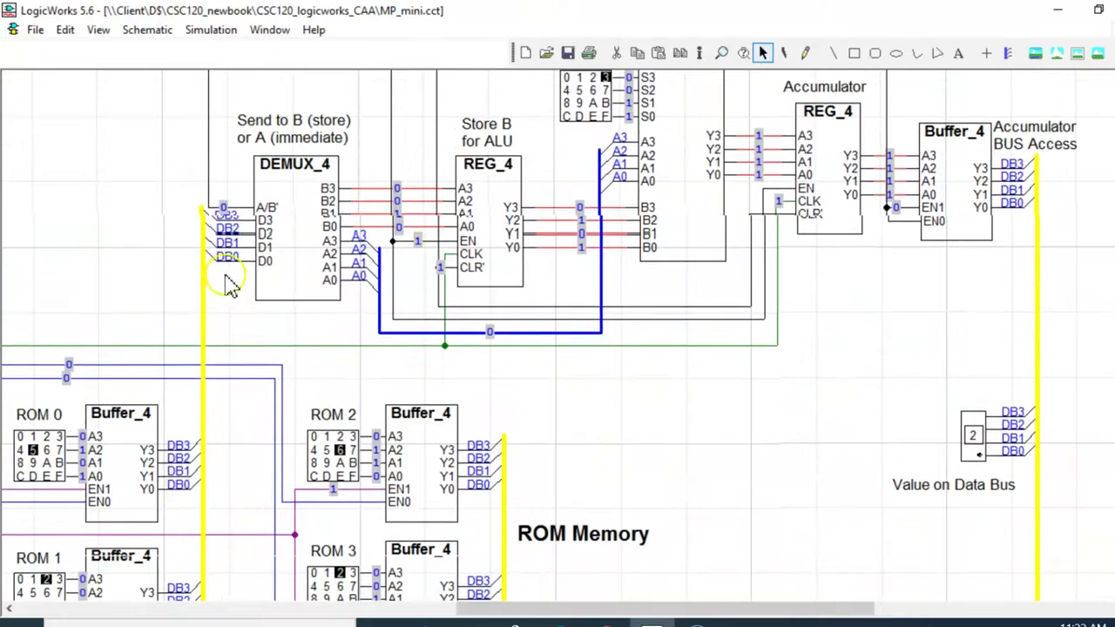
pyautogui.moveTo(630, 610); pyautogui.dragTo(586, 607)
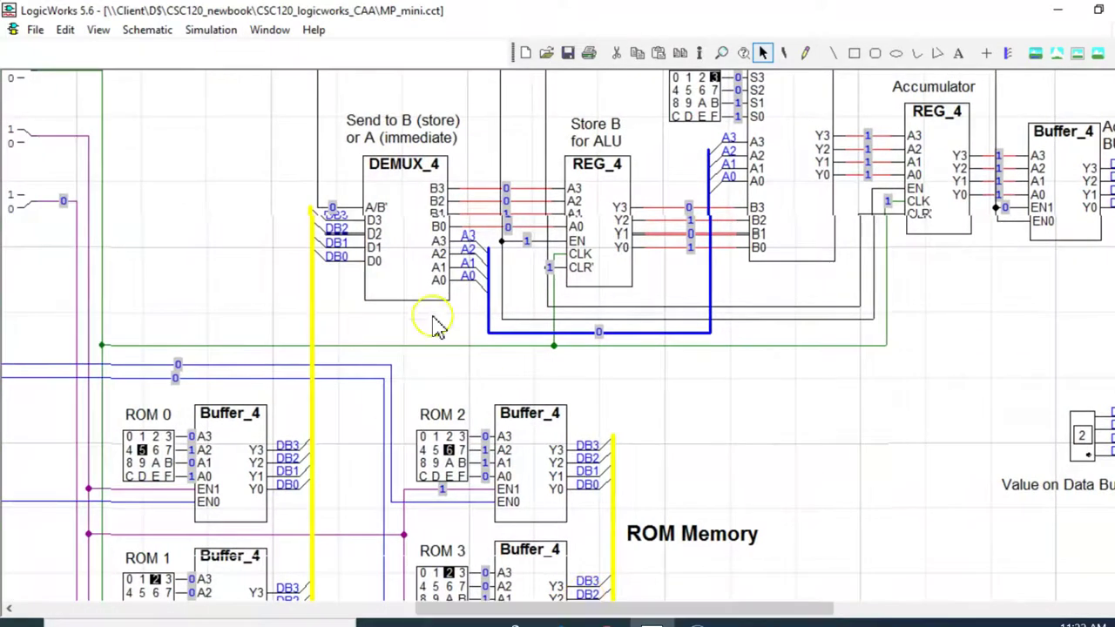
# Highlight the DEMUX_4 block that routes the data bus value, and clear the highlight.
pyautogui.scroll(3, 438, 318)
pyautogui.click(378, 311)
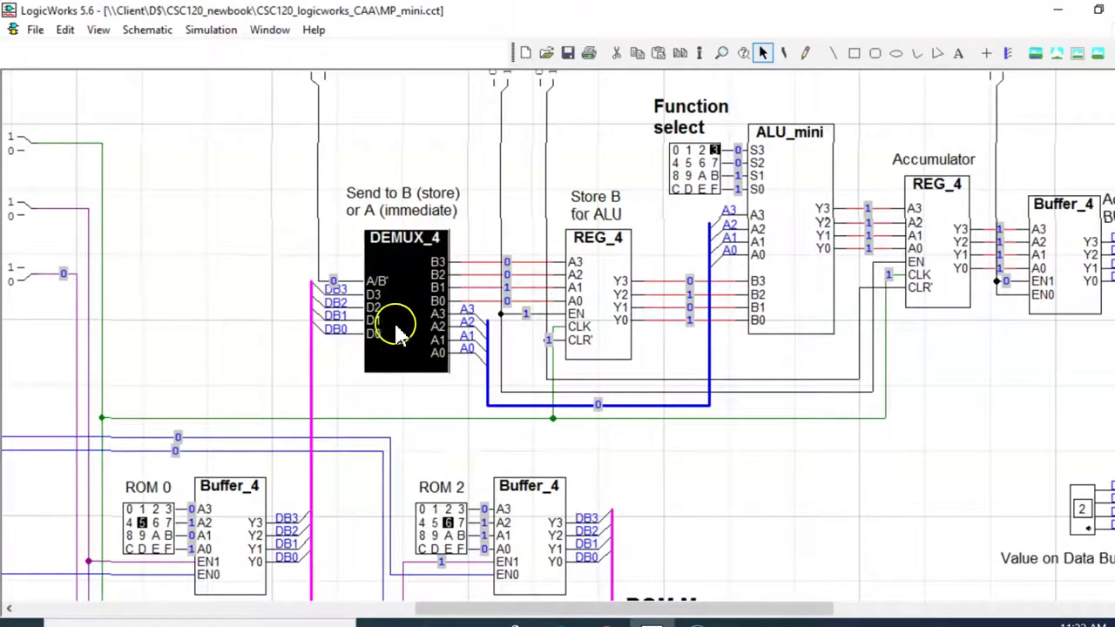
pyautogui.click(348, 413)
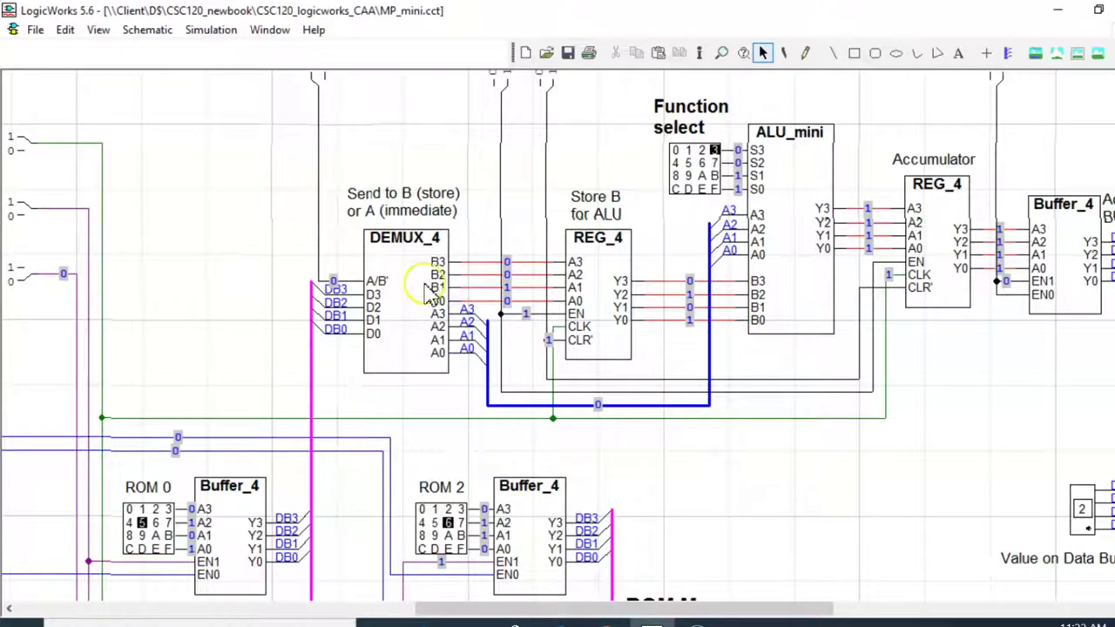
# Highlight the DEMUX_4 B lines into the Store B register and the register's outputs to ALU_mini, and clear the highlights.
pyautogui.scroll(2, 532, 296)
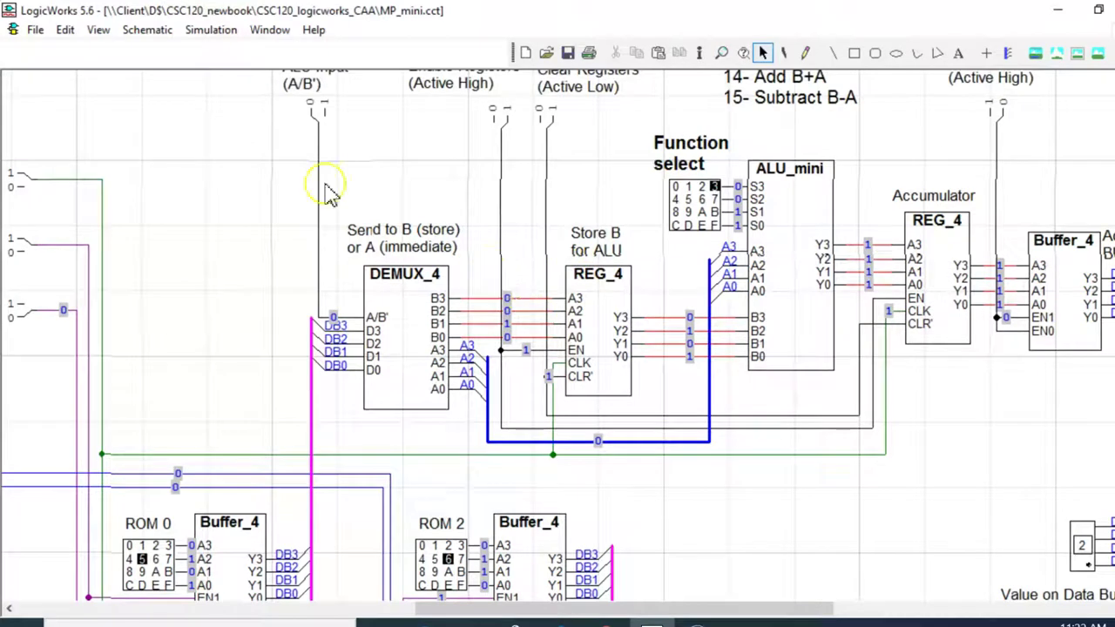
pyautogui.click(515, 283)
pyautogui.click(522, 362)
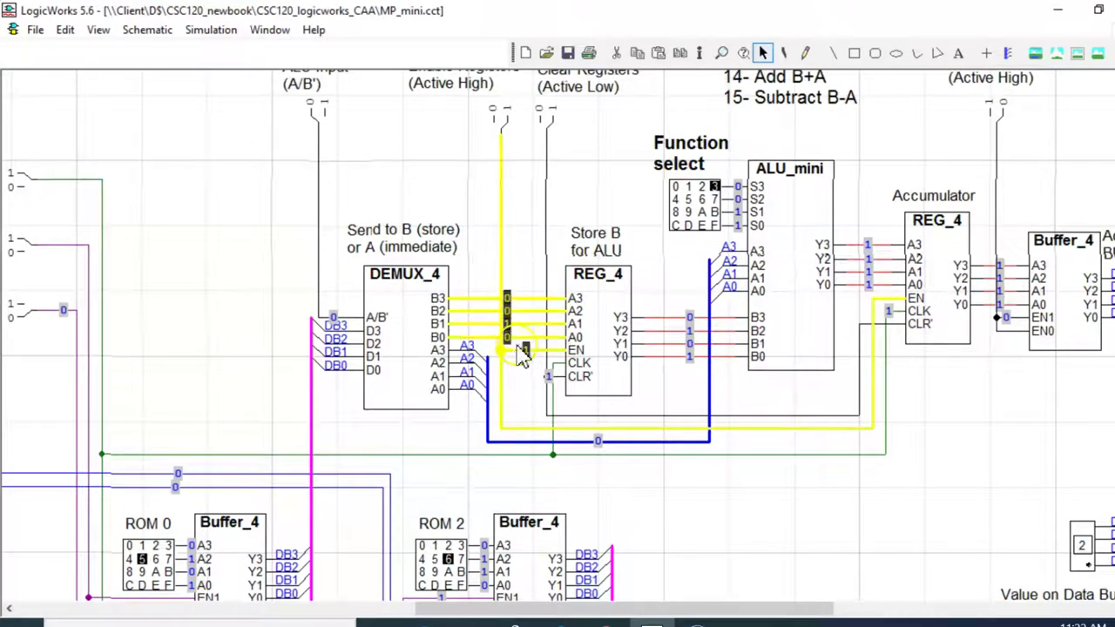
pyautogui.moveTo(667, 301); pyautogui.dragTo(705, 390)
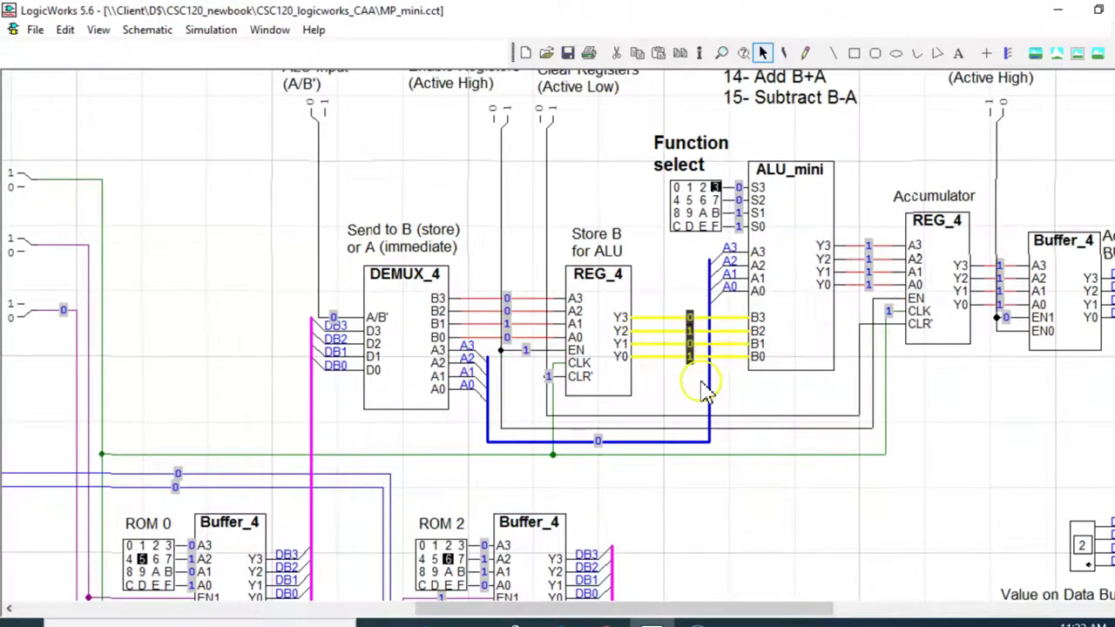
pyautogui.click(714, 387)
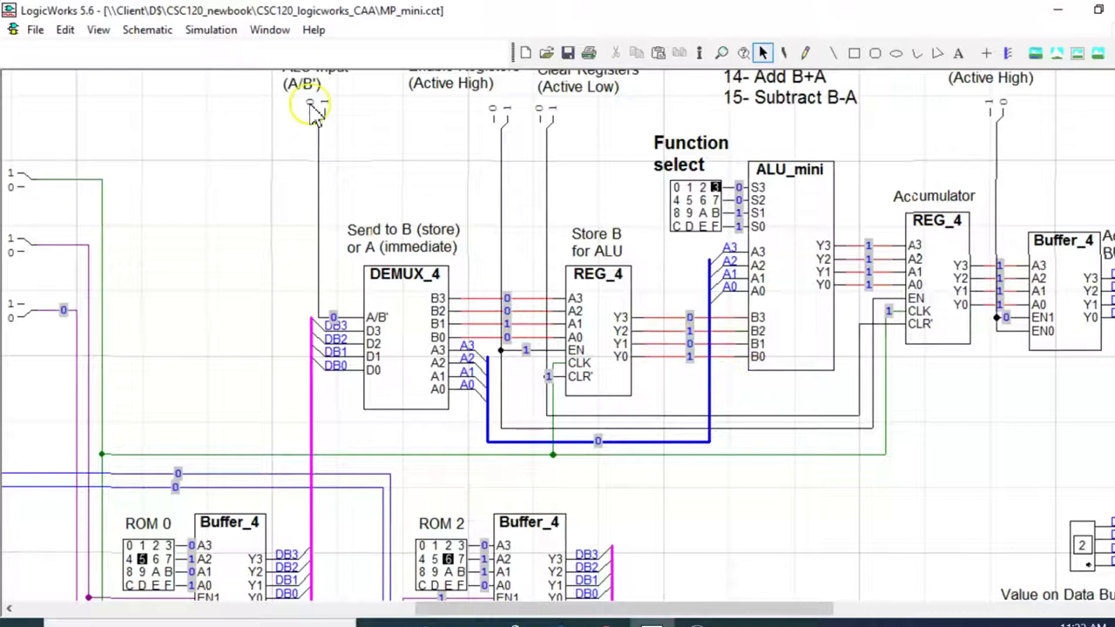
# Set the ALU Input switch to 1 for immediate A, and trace the highlighted A bus from DEMUX_4 to ALU_mini.
pyautogui.scroll(1, 305, 169)
pyautogui.scroll(2, 305, 169)
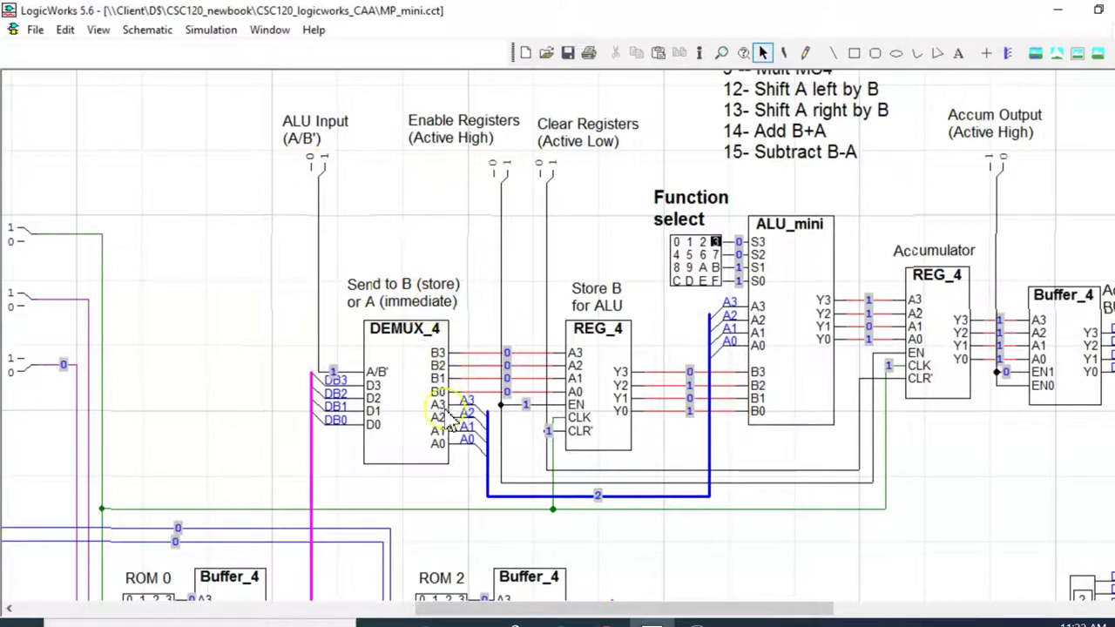
pyautogui.click(484, 475)
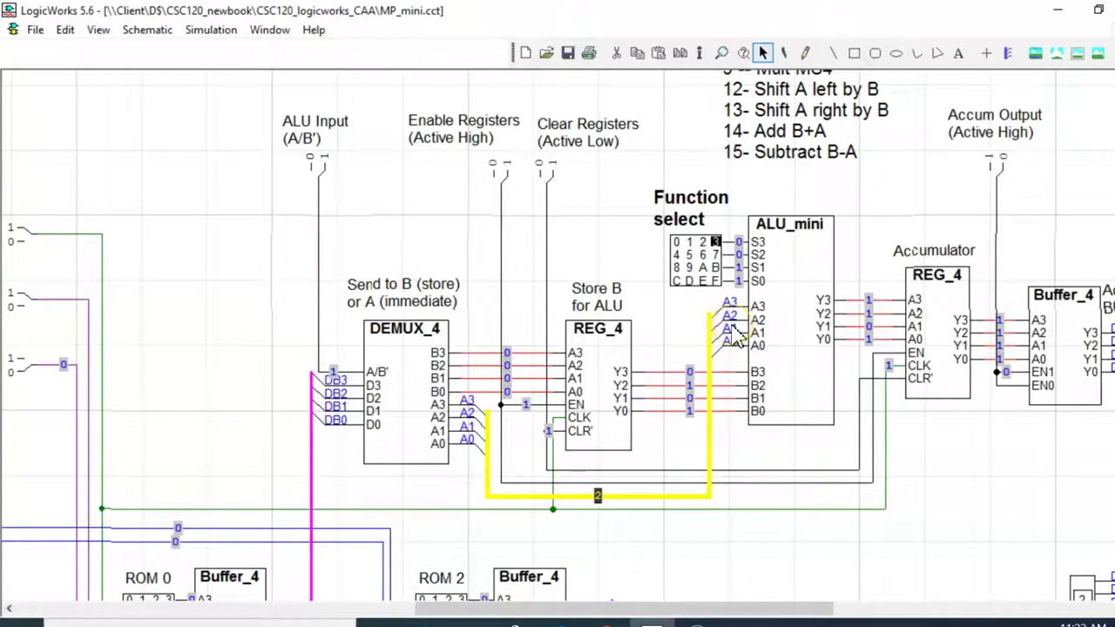
pyautogui.click(721, 449)
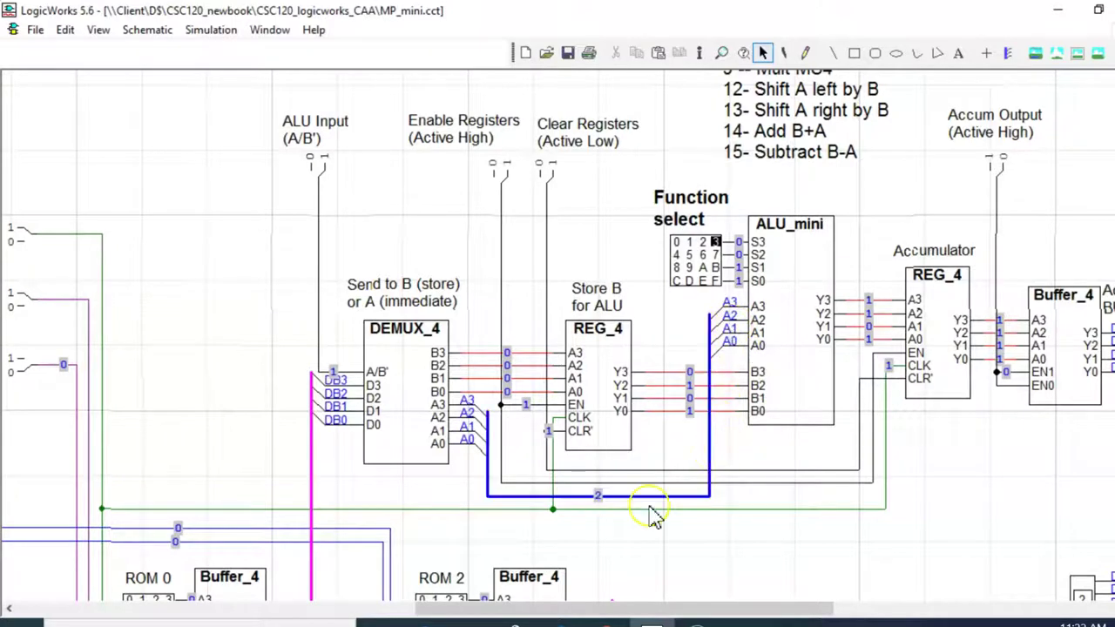
# Compare ALU_mini's two operands by highlighting the A bus and the Store B output lines, and clear the highlights.
pyautogui.click(622, 498)
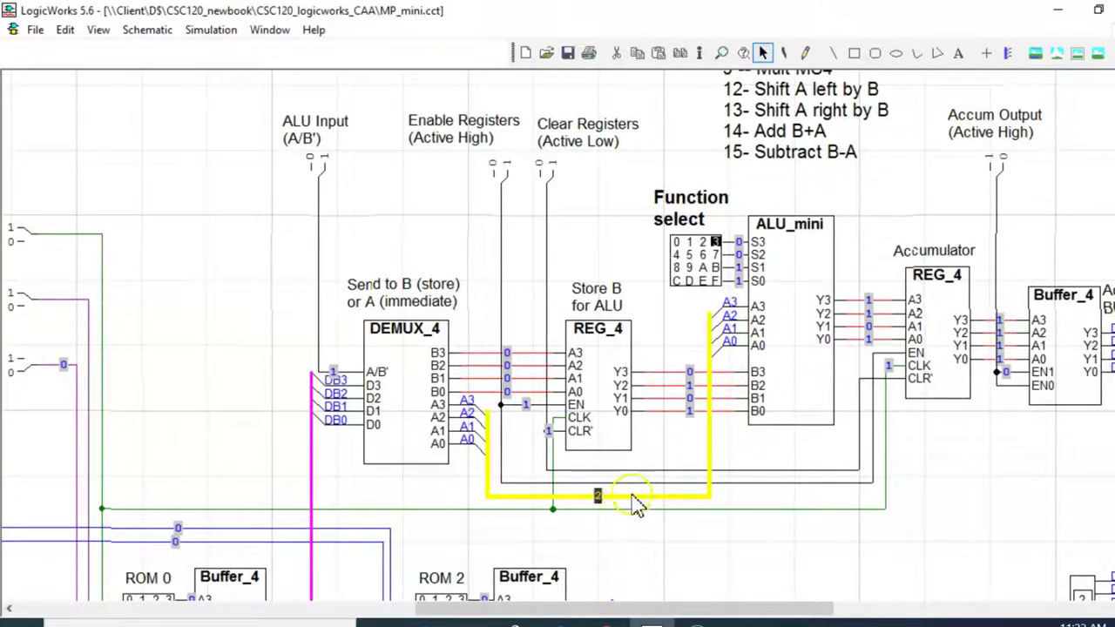
pyautogui.moveTo(673, 351); pyautogui.dragTo(706, 446)
pyautogui.click(743, 461)
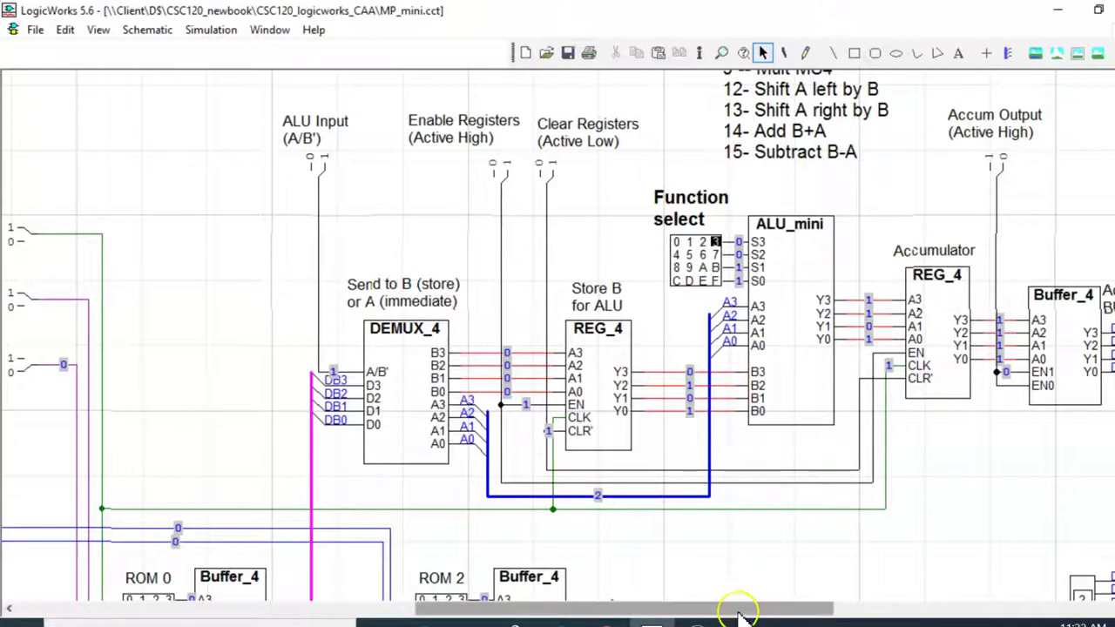
# Try Function select values F (Subtract B-A) and D (Shift A right by B), and settle on E (Add B+A).
pyautogui.moveTo(735, 609); pyautogui.dragTo(773, 611)
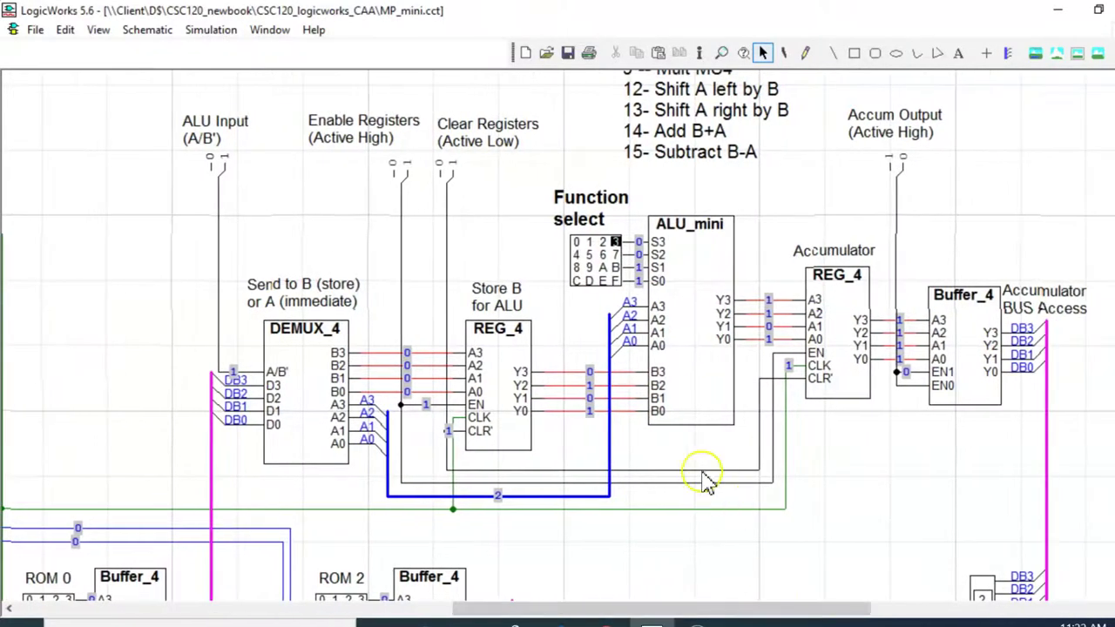
pyautogui.scroll(4, 704, 478)
pyautogui.scroll(1, 707, 484)
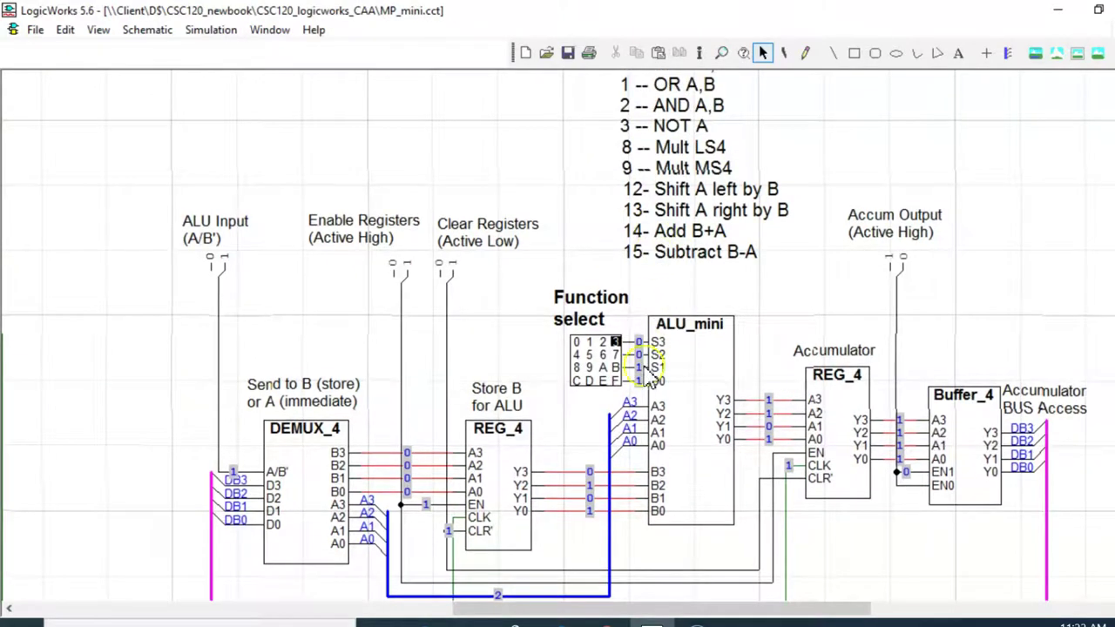
pyautogui.click(615, 382)
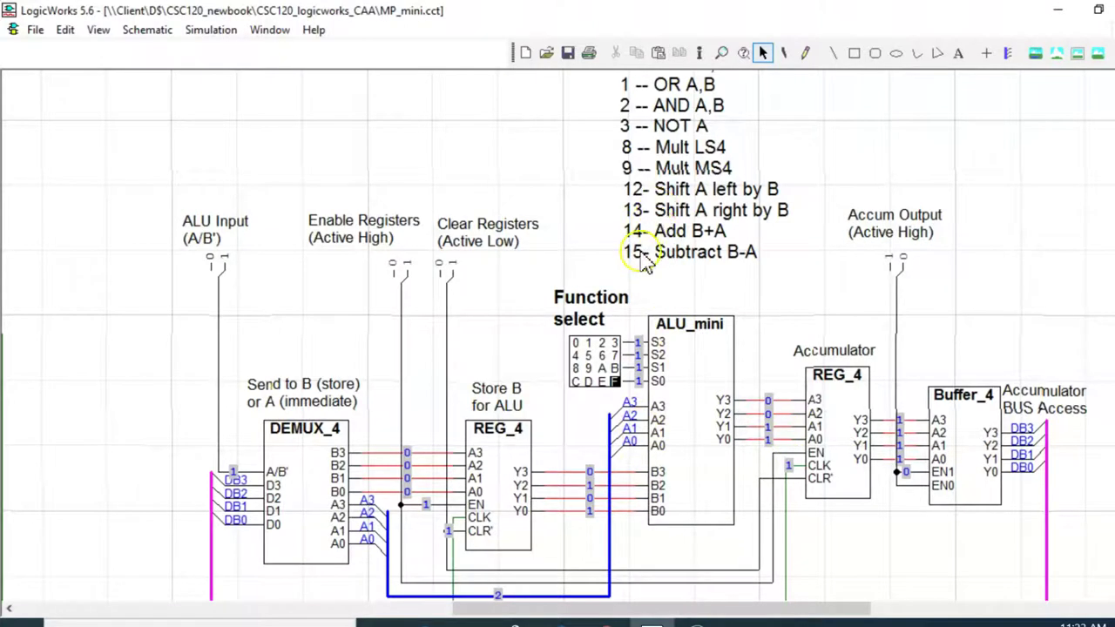
pyautogui.click(589, 383)
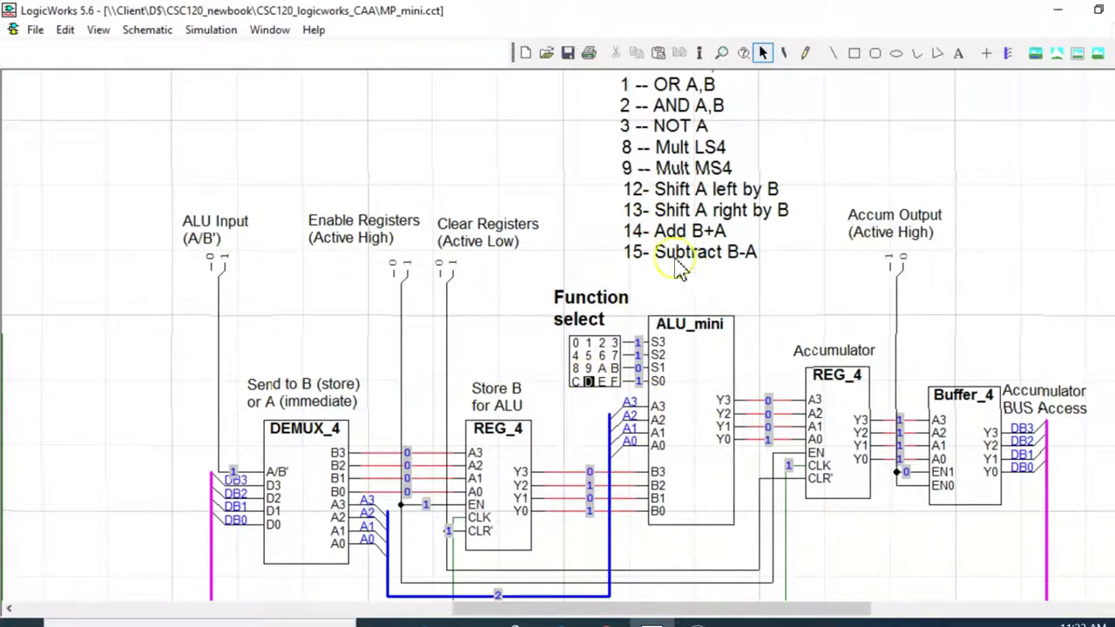
pyautogui.click(601, 382)
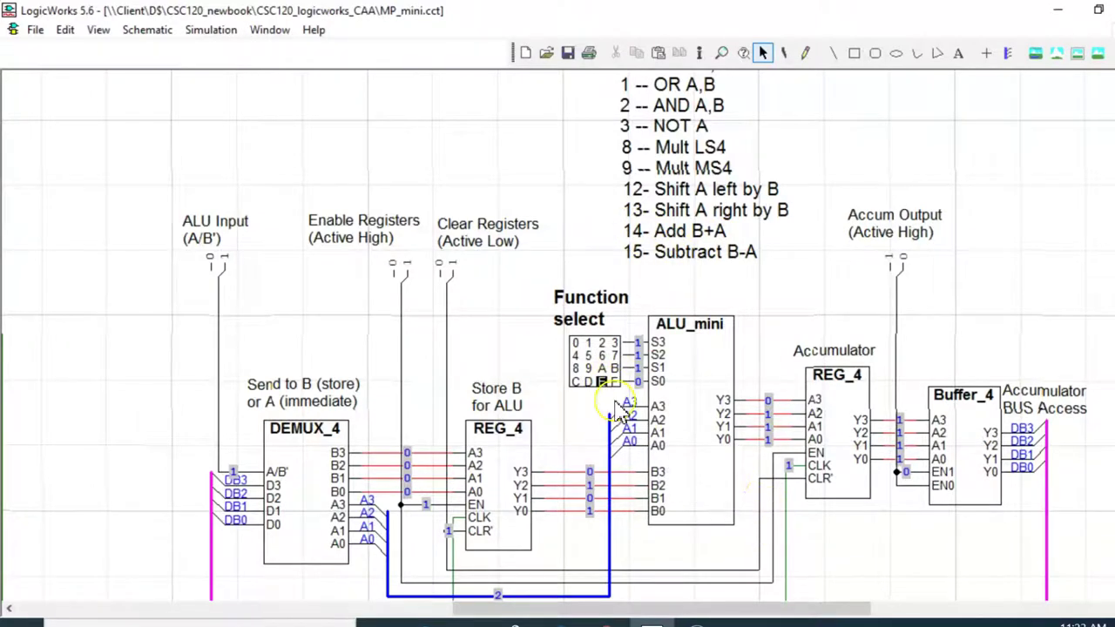
# Highlight the ALU_mini output lines into the Accumulator register to check the addition result, and clear the highlights.
pyautogui.click(781, 463)
pyautogui.click(862, 557)
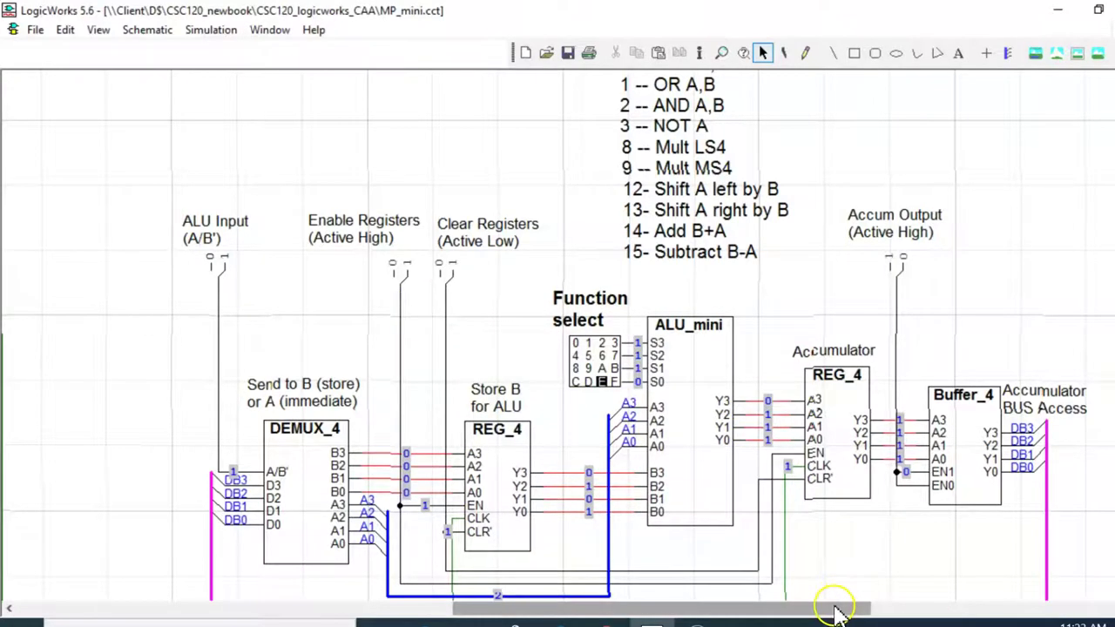
pyautogui.moveTo(834, 609); pyautogui.dragTo(861, 610)
pyautogui.scroll(-1, 771, 522)
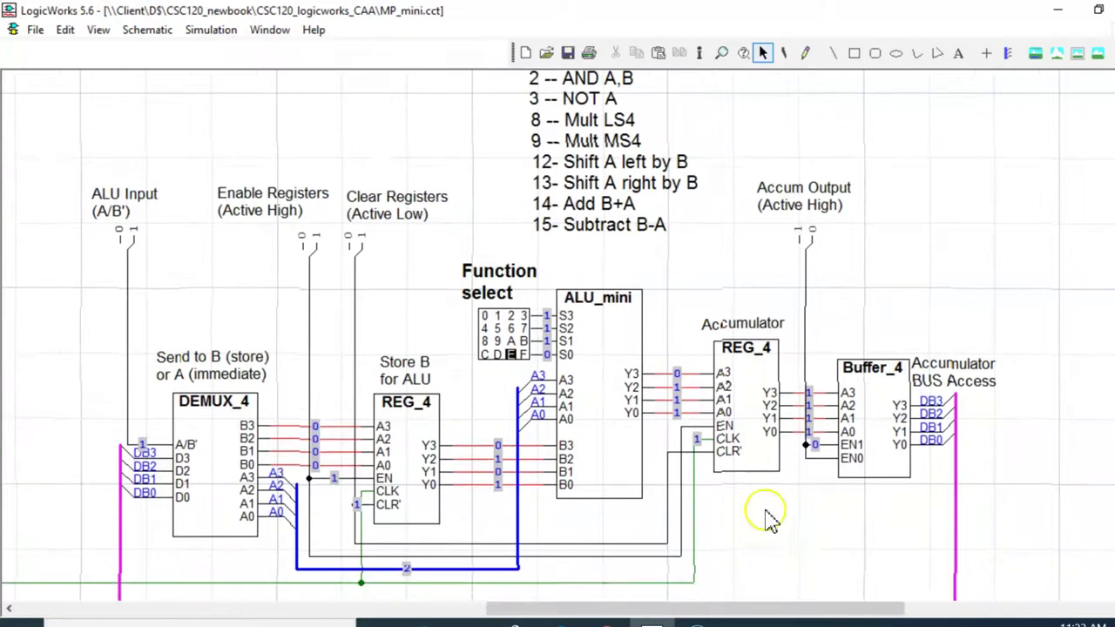
pyautogui.click(766, 402)
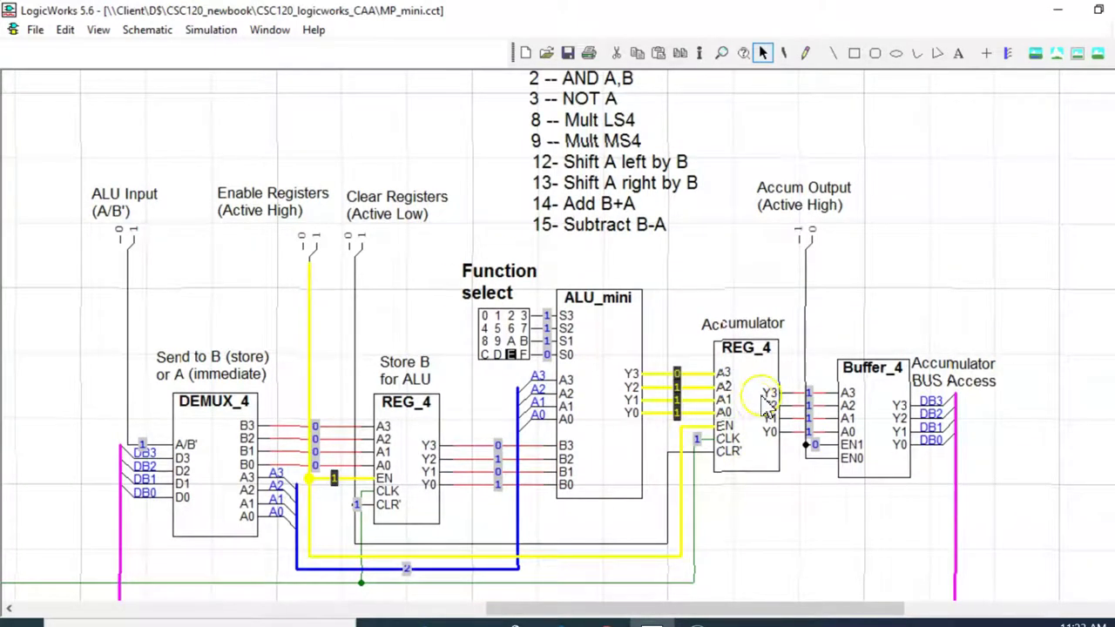
pyautogui.click(784, 530)
pyautogui.click(763, 483)
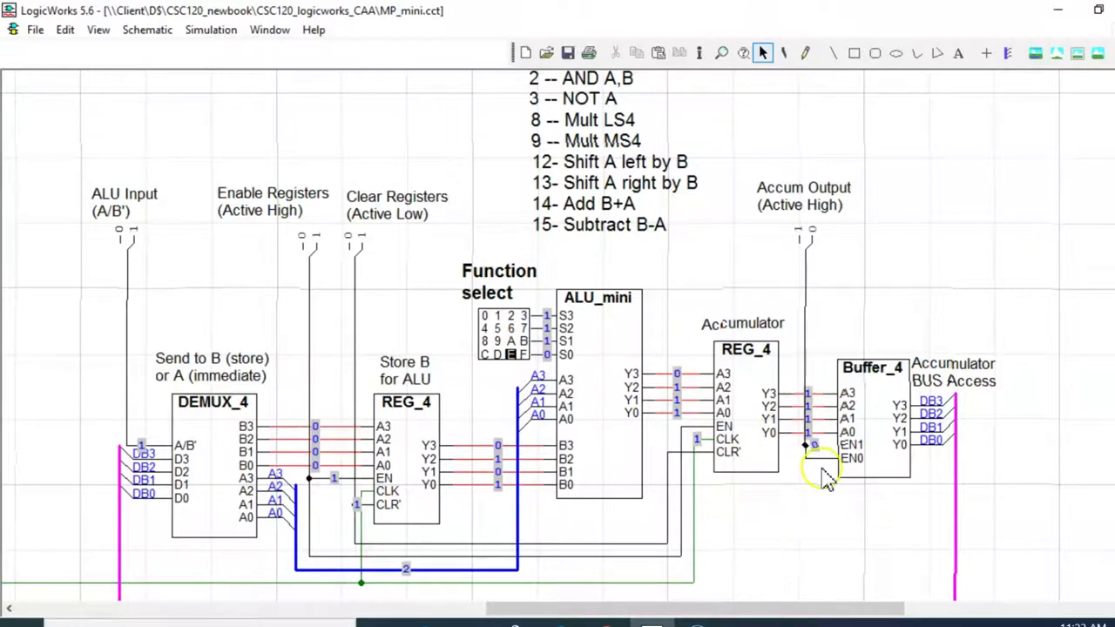
# Toggle the Clock switch back to 1 to load the ALU result into the Accumulator, and check the Accumulator's output lines.
pyautogui.click(749, 409)
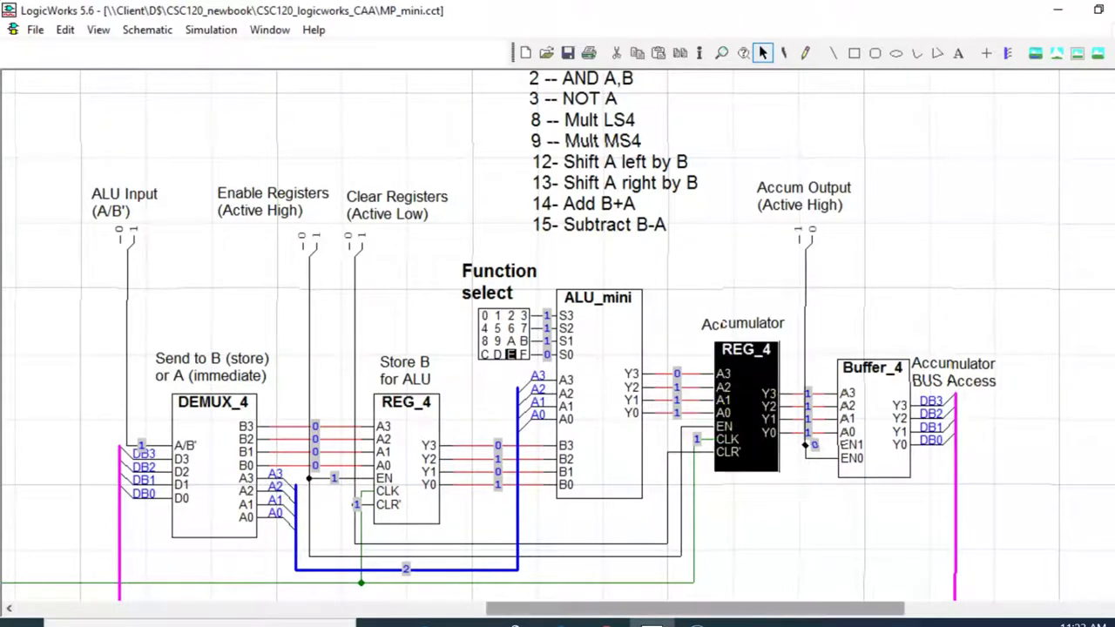
pyautogui.moveTo(860, 615); pyautogui.dragTo(710, 602)
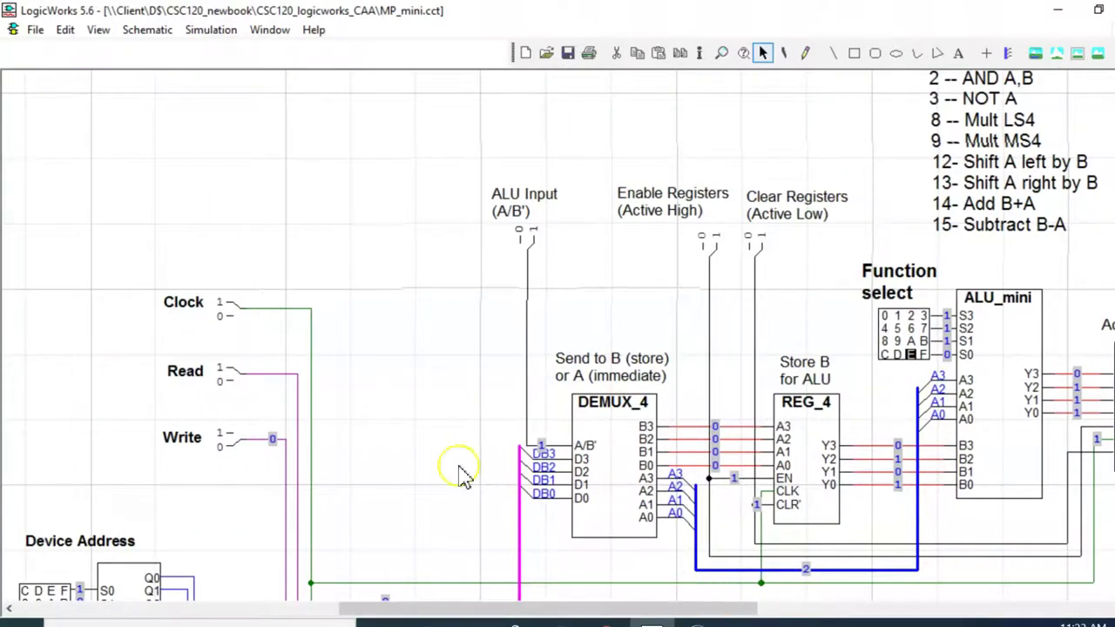
pyautogui.click(229, 312)
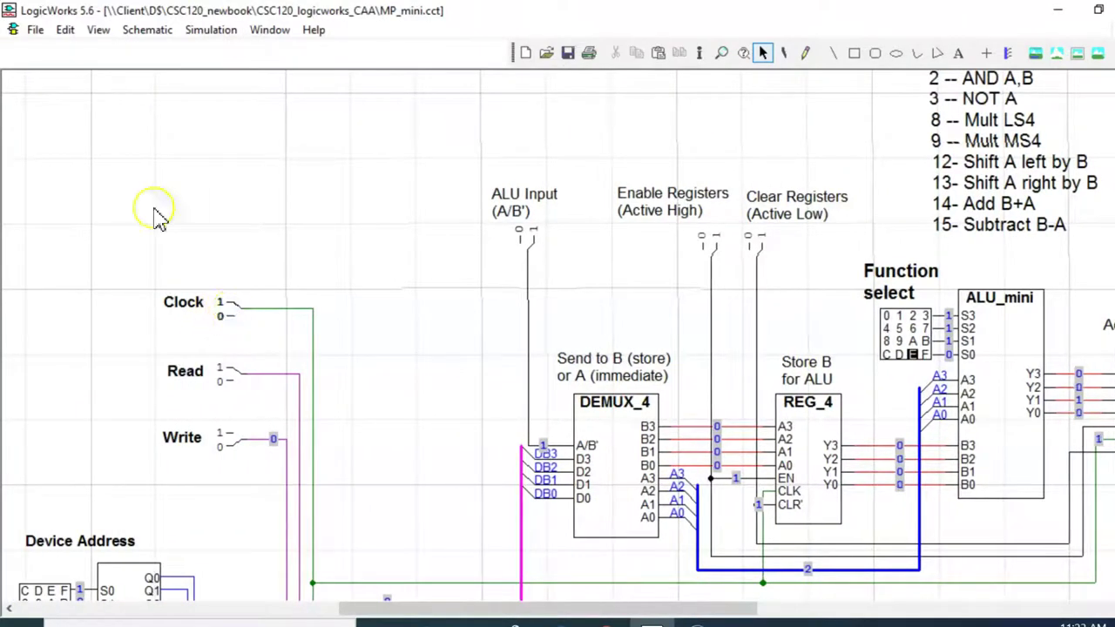
pyautogui.moveTo(684, 610); pyautogui.dragTo(820, 612)
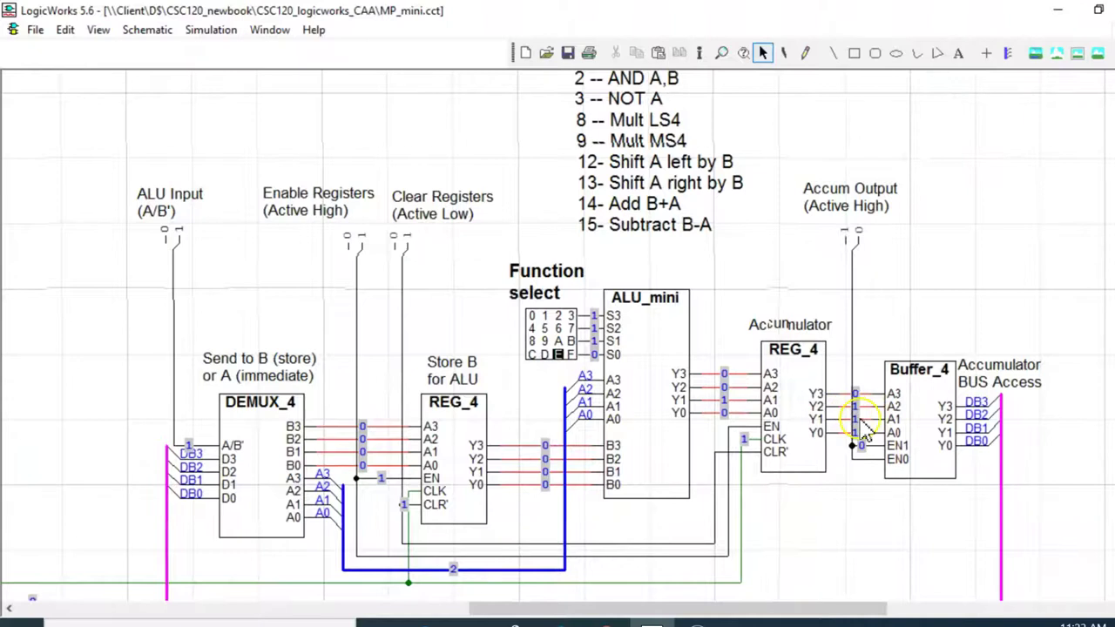
# Set the Accum Output switch to 1 to put the Accumulator's value on the bus, and check the Value on Data Bus display.
pyautogui.scroll(2, 858, 424)
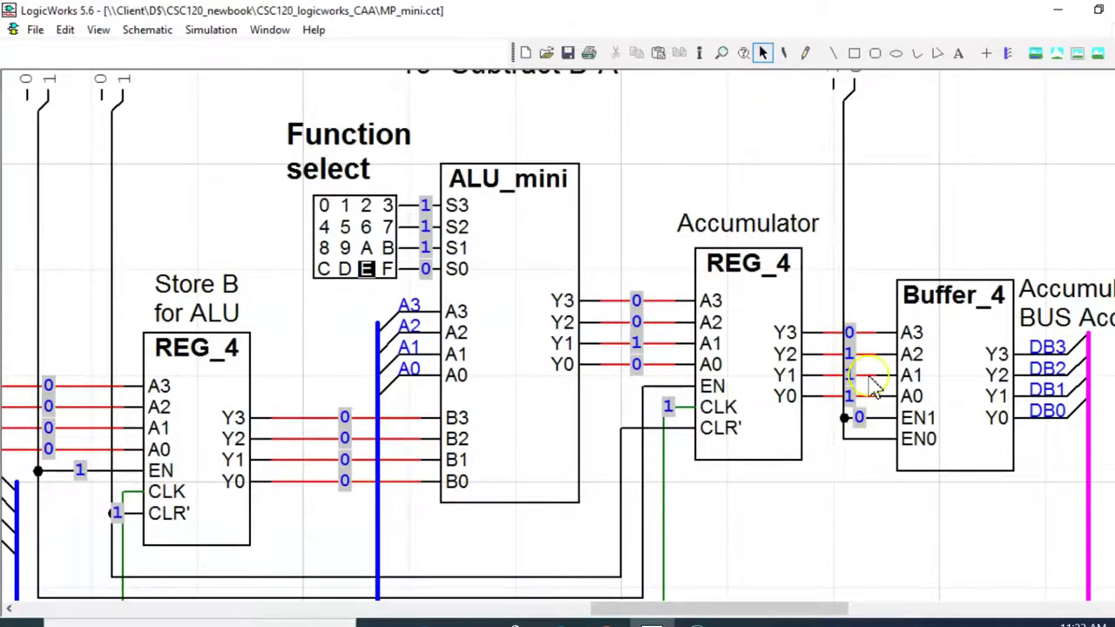
pyautogui.scroll(-3, 867, 366)
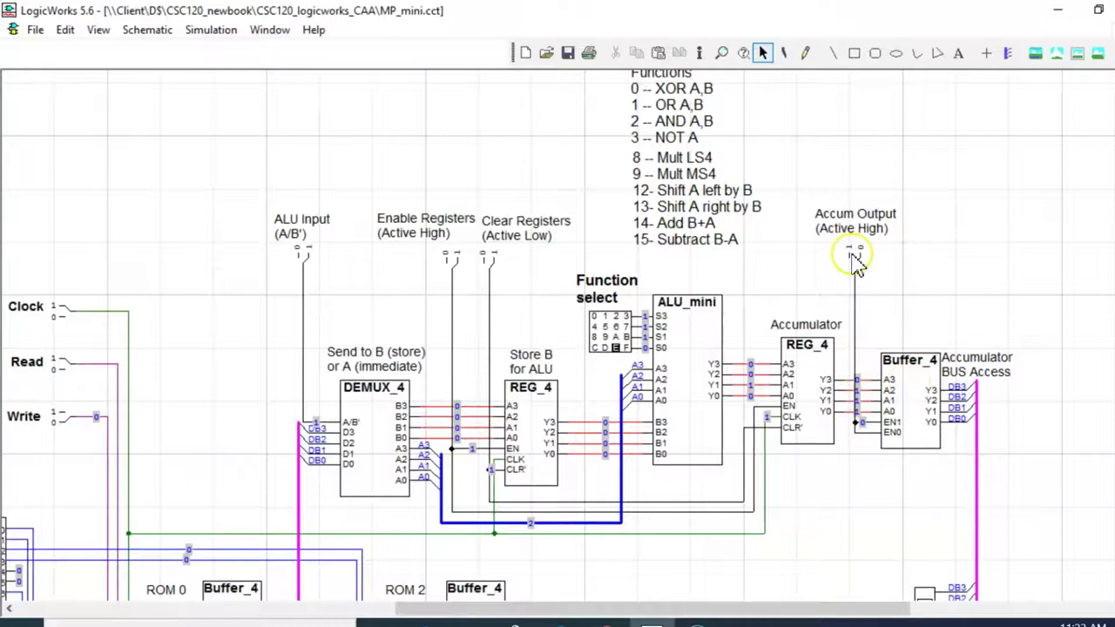
pyautogui.scroll(-2, 921, 294)
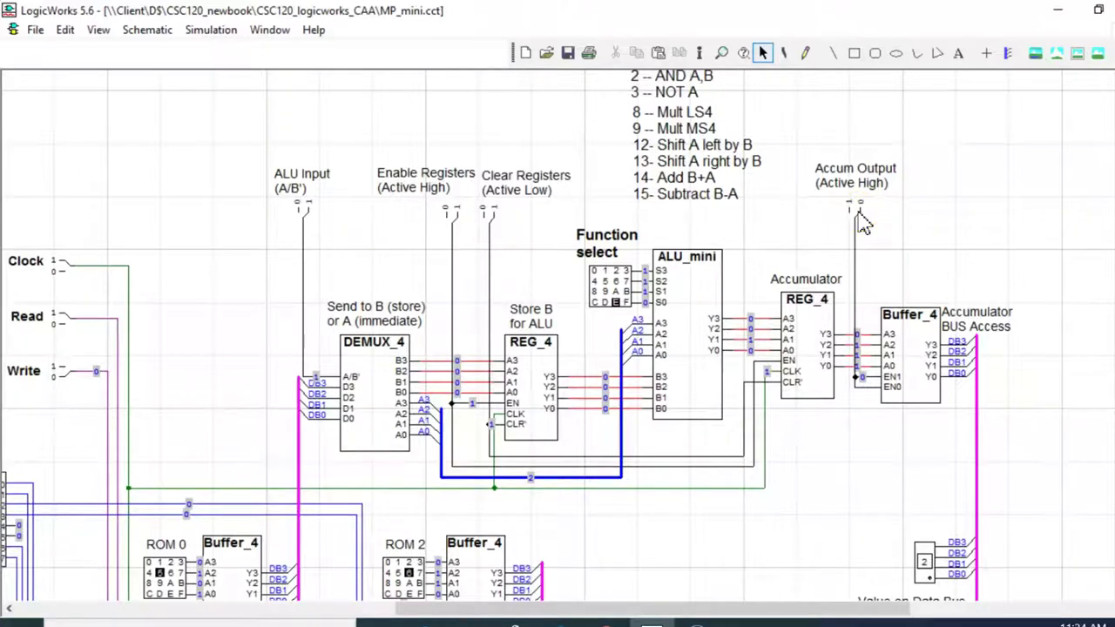
pyautogui.scroll(-1, 972, 523)
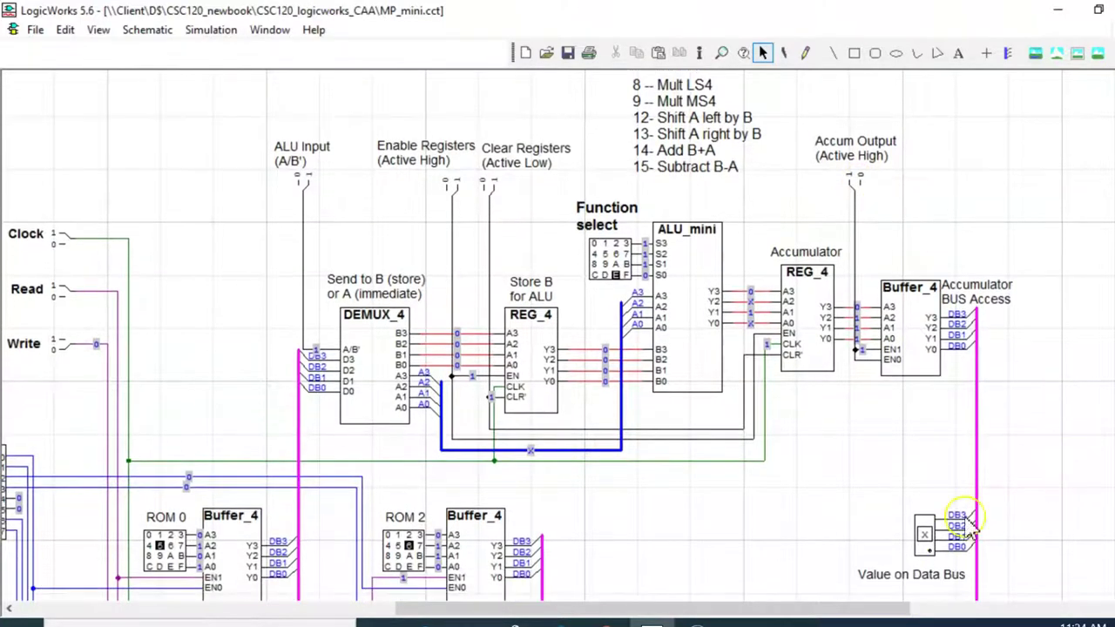
pyautogui.scroll(2, 973, 529)
pyautogui.click(925, 489)
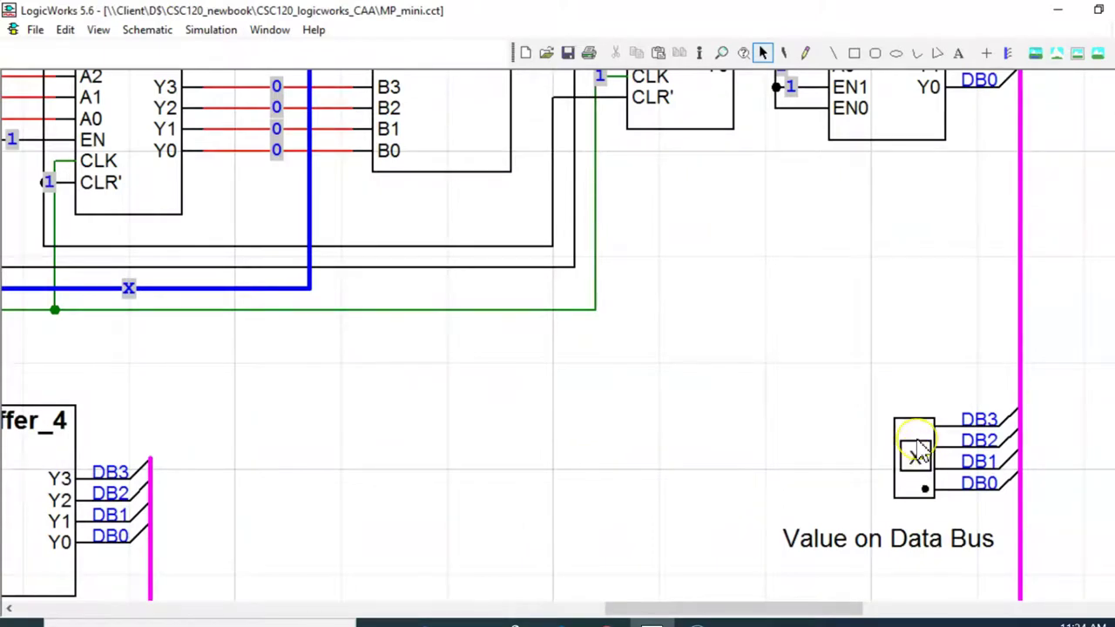
# Set the Read switch to 0 so that ROM 1 stops driving the data bus, and clear the ROM 1 buffer's highlight.
pyautogui.scroll(-3, 919, 453)
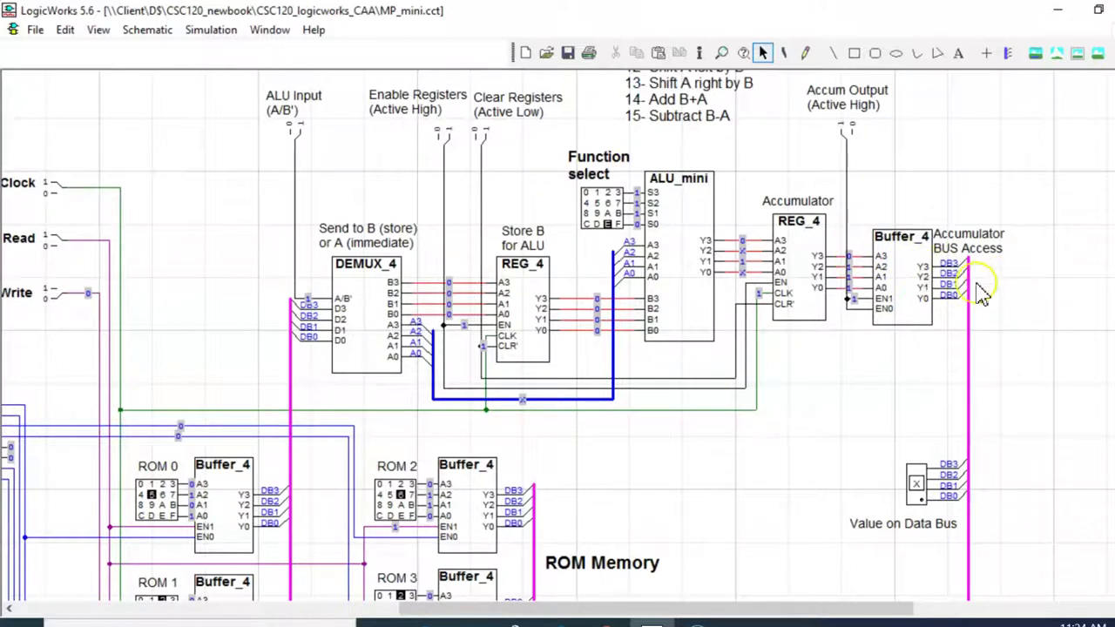
pyautogui.scroll(-3, 448, 442)
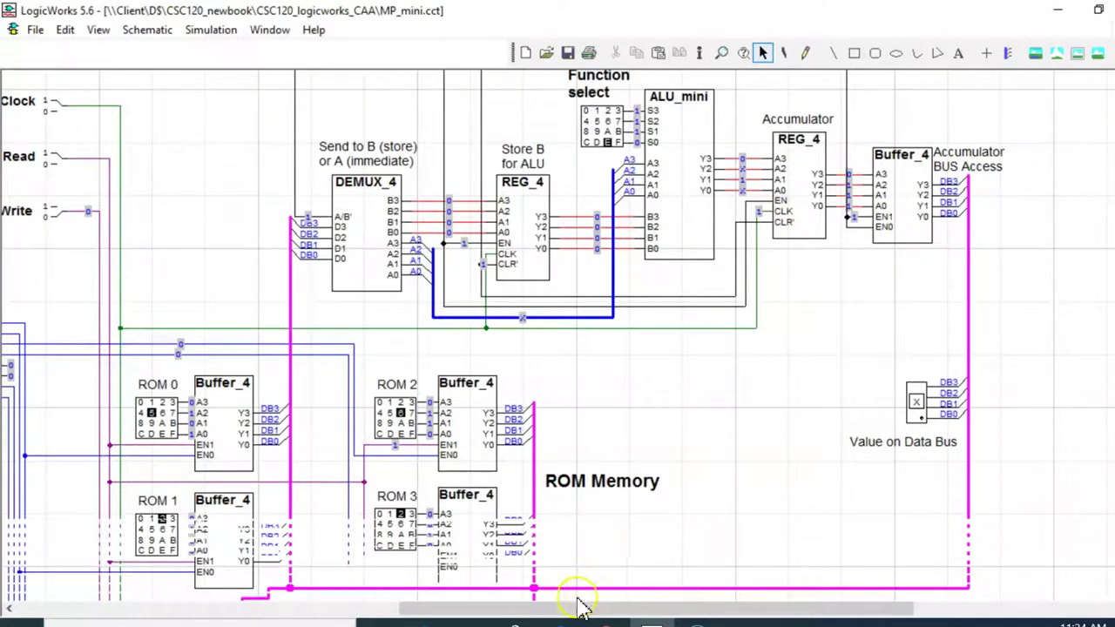
pyautogui.moveTo(577, 607); pyautogui.dragTo(460, 586)
pyautogui.scroll(-2, 318, 514)
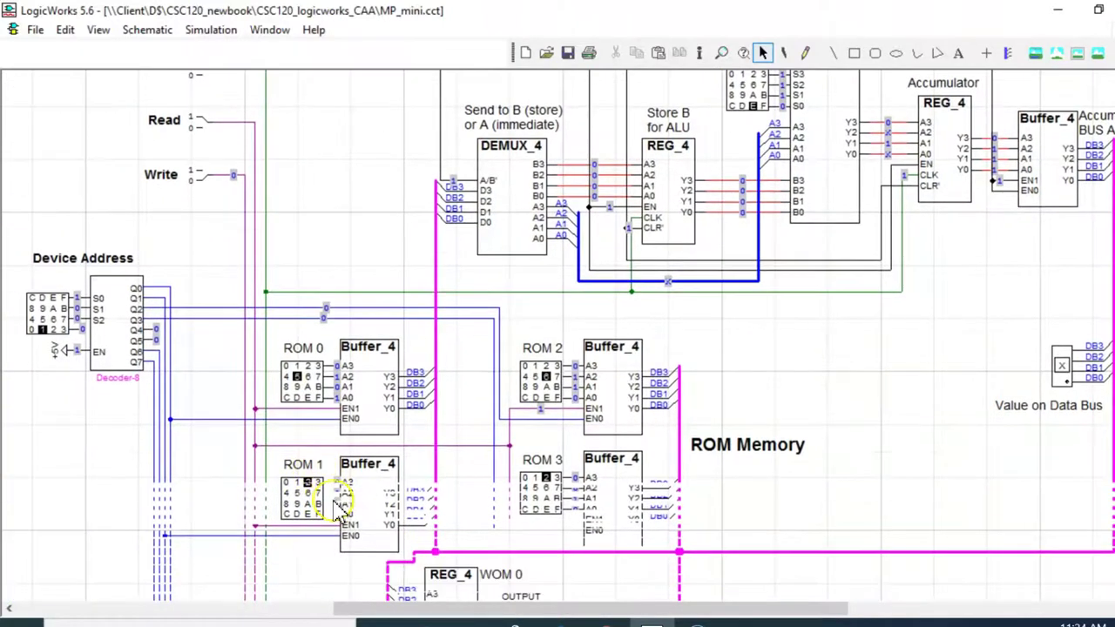
pyautogui.scroll(1, 335, 508)
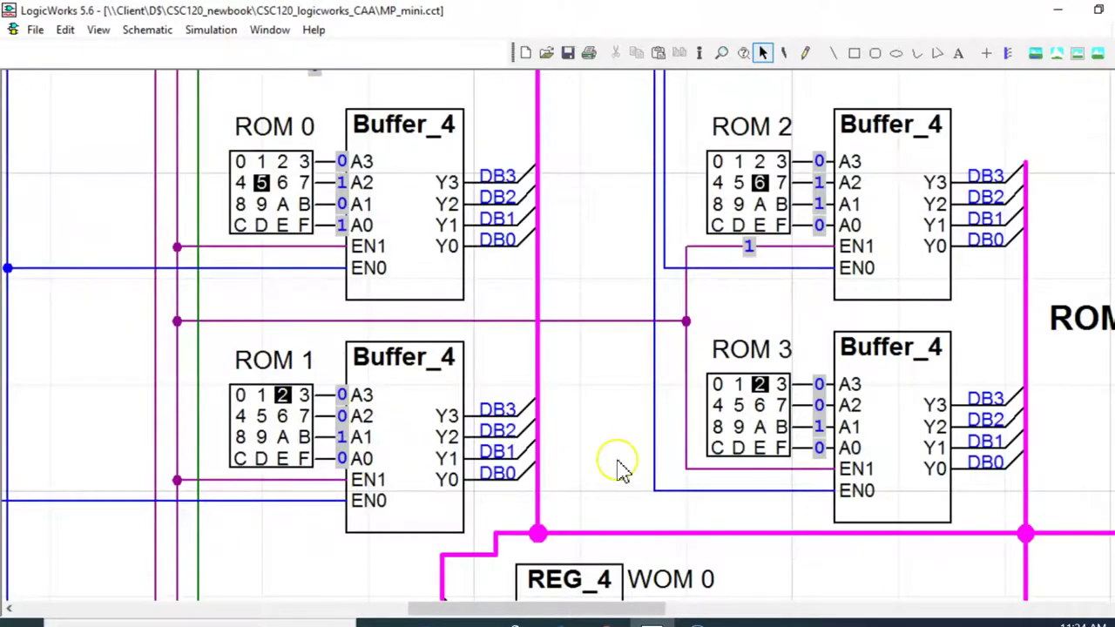
pyautogui.scroll(-2, 619, 465)
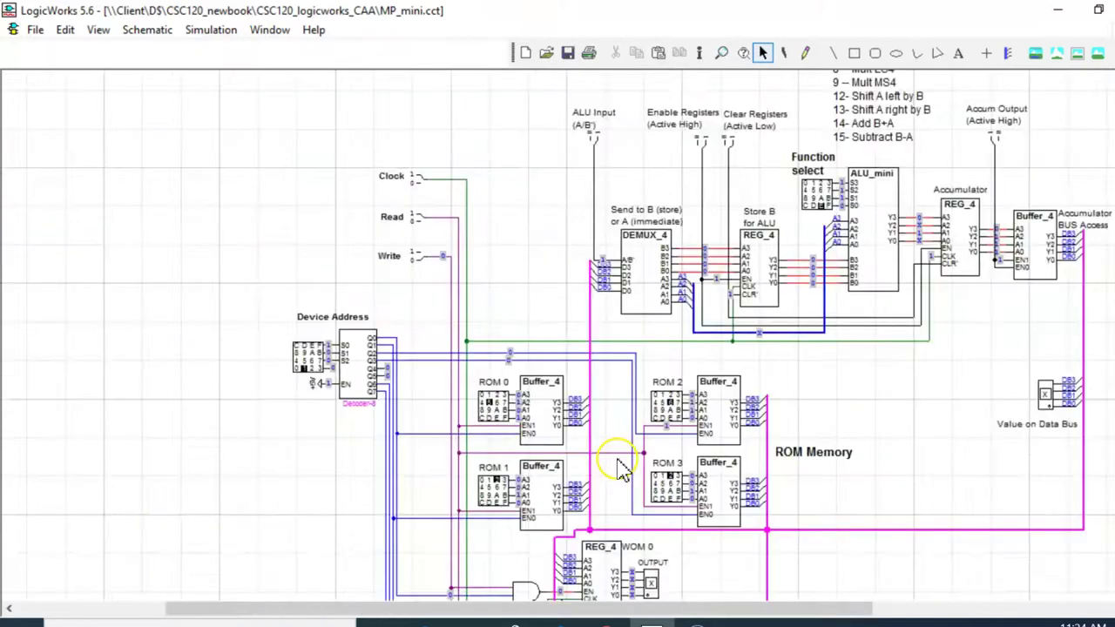
pyautogui.moveTo(704, 609); pyautogui.dragTo(828, 610)
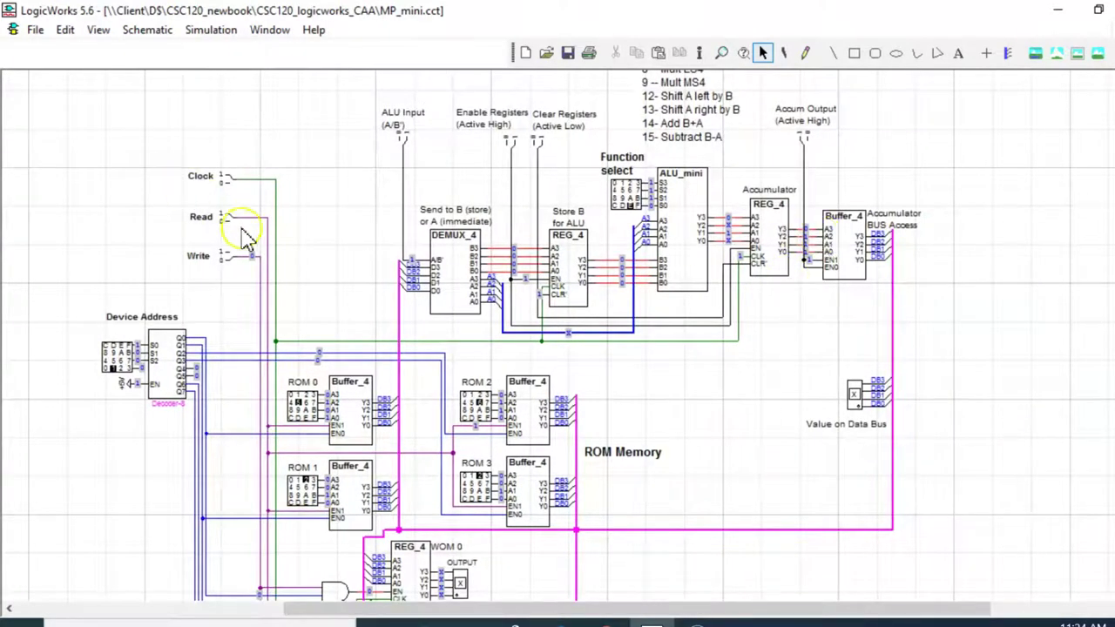
pyautogui.scroll(2, 228, 228)
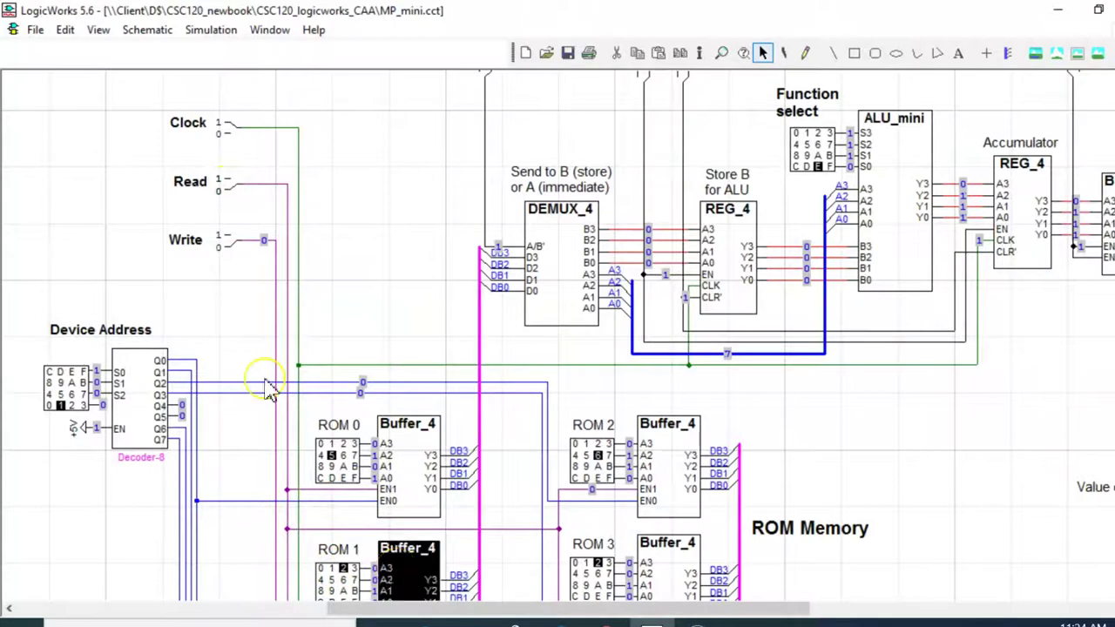
pyautogui.click(479, 575)
# Trace the Accumulator's output through its buffer to the Value on Data Bus display, highlighting the Accumulator register and the data bus.
pyautogui.moveTo(540, 614); pyautogui.dragTo(674, 609)
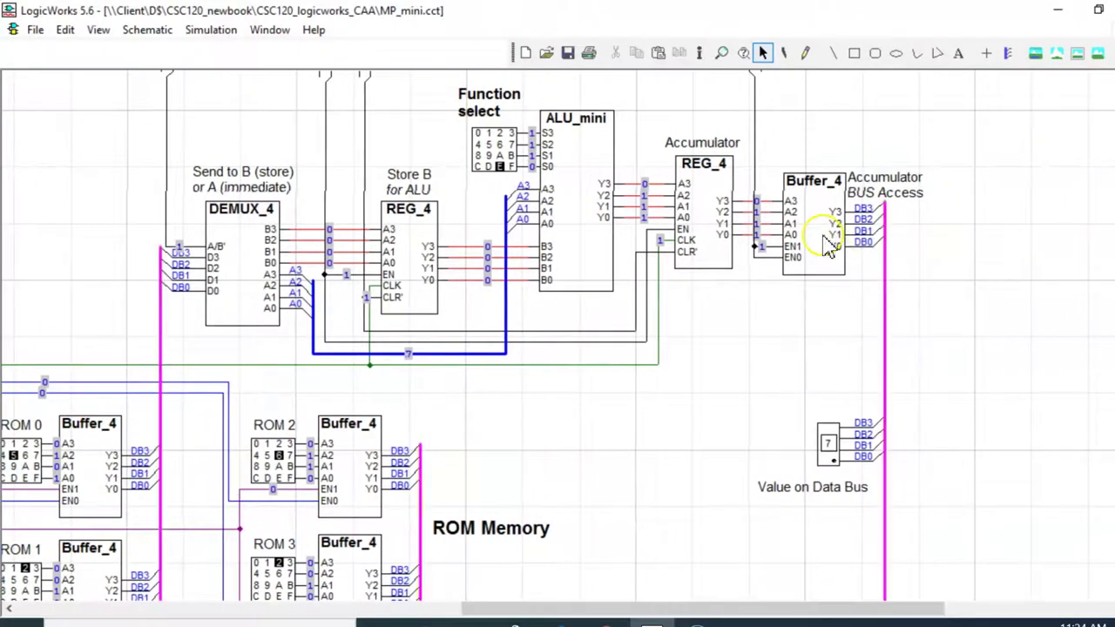
pyautogui.scroll(1, 891, 261)
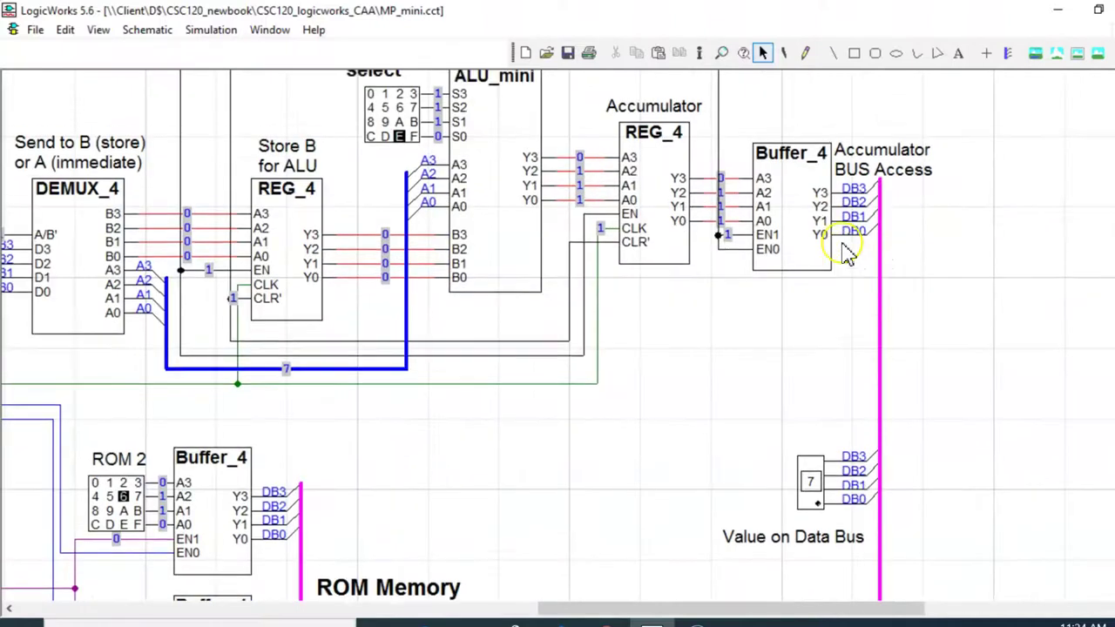
pyautogui.scroll(1, 846, 252)
pyautogui.click(670, 204)
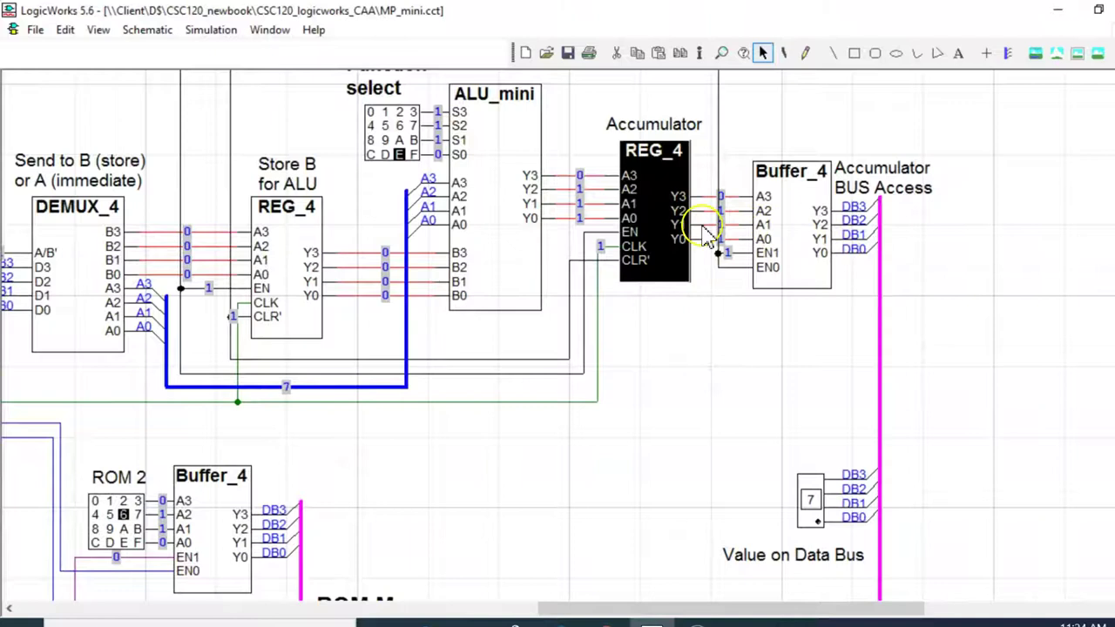
pyautogui.click(727, 323)
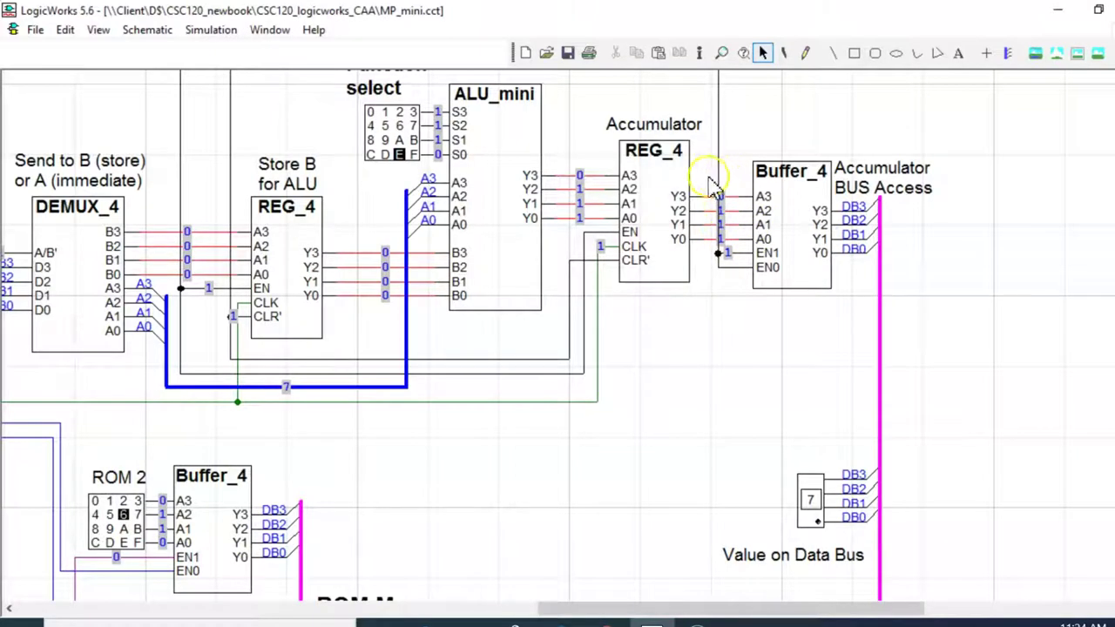
pyautogui.click(878, 313)
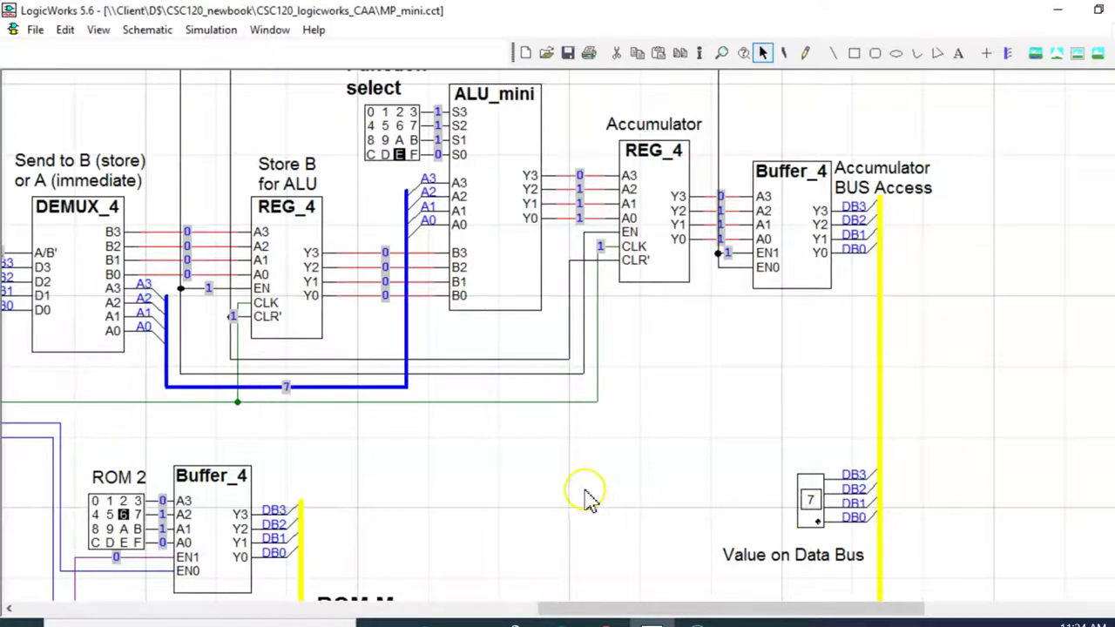
# Follow the highlighted data bus from the Accumulator buffer to the ROM, WOM and RAM memory blocks.
pyautogui.scroll(-2, 585, 504)
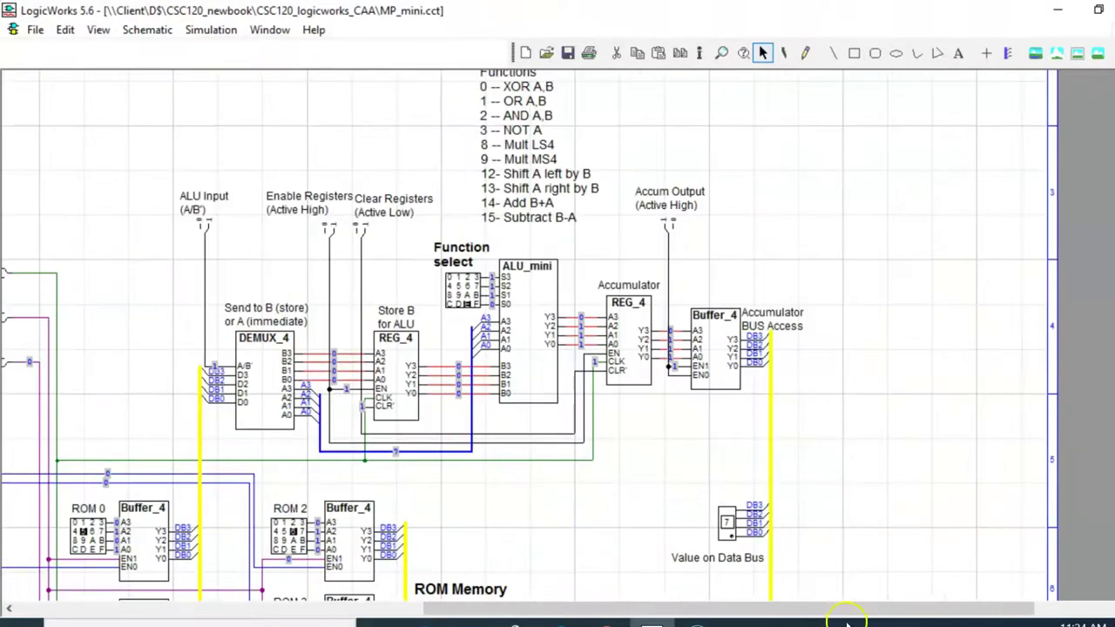
pyautogui.moveTo(787, 604); pyautogui.dragTo(651, 610)
pyautogui.scroll(-5, 536, 501)
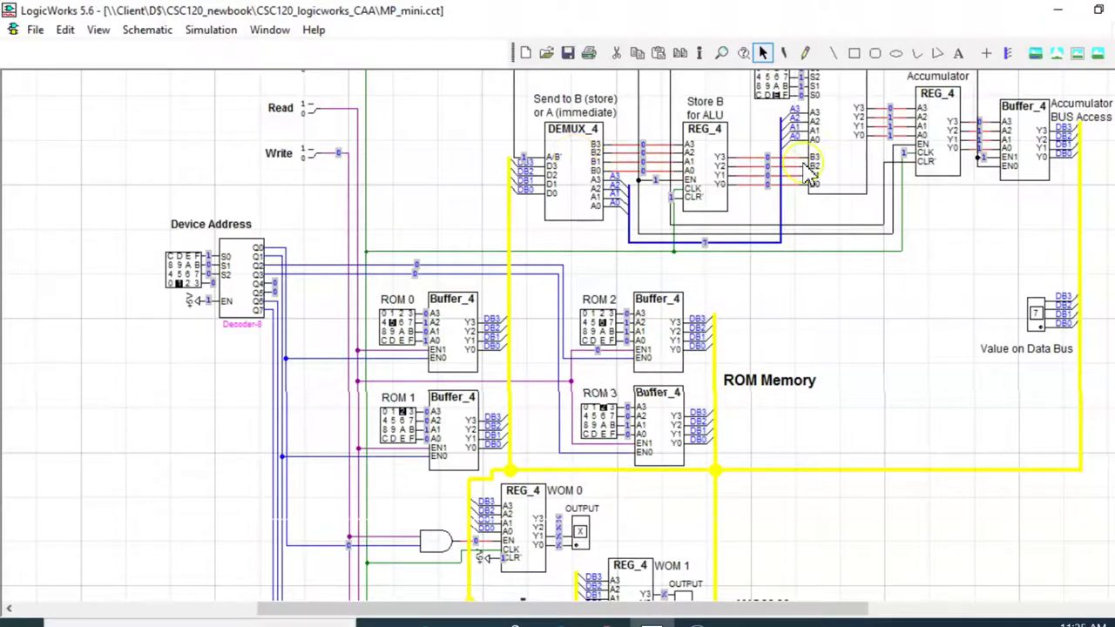
pyautogui.scroll(-2, 588, 344)
pyautogui.scroll(-4, 589, 344)
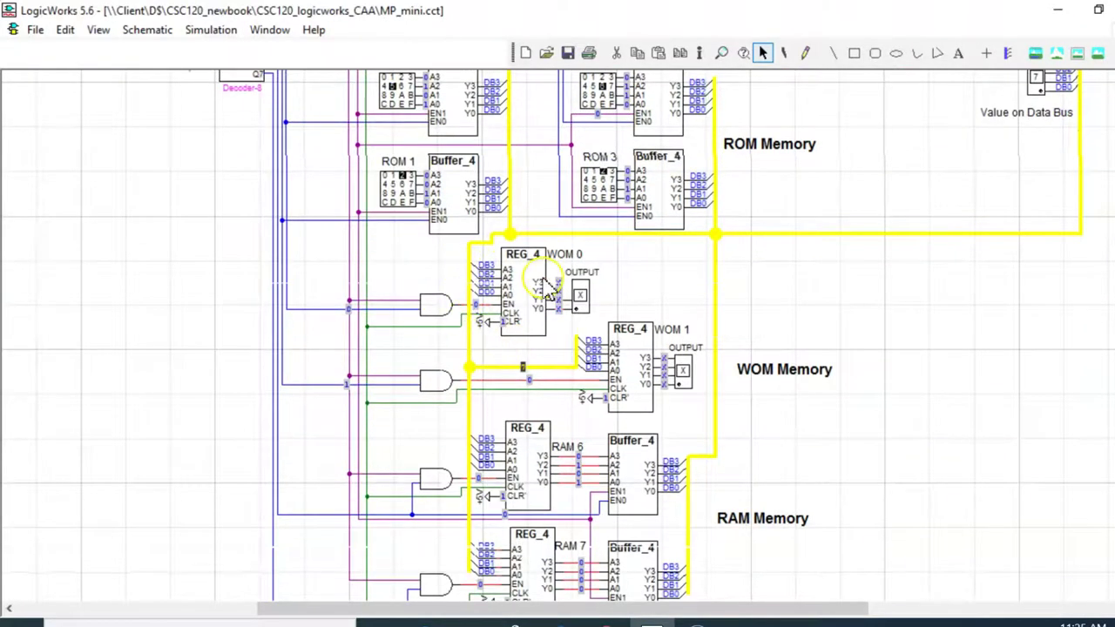
pyautogui.scroll(-2, 567, 410)
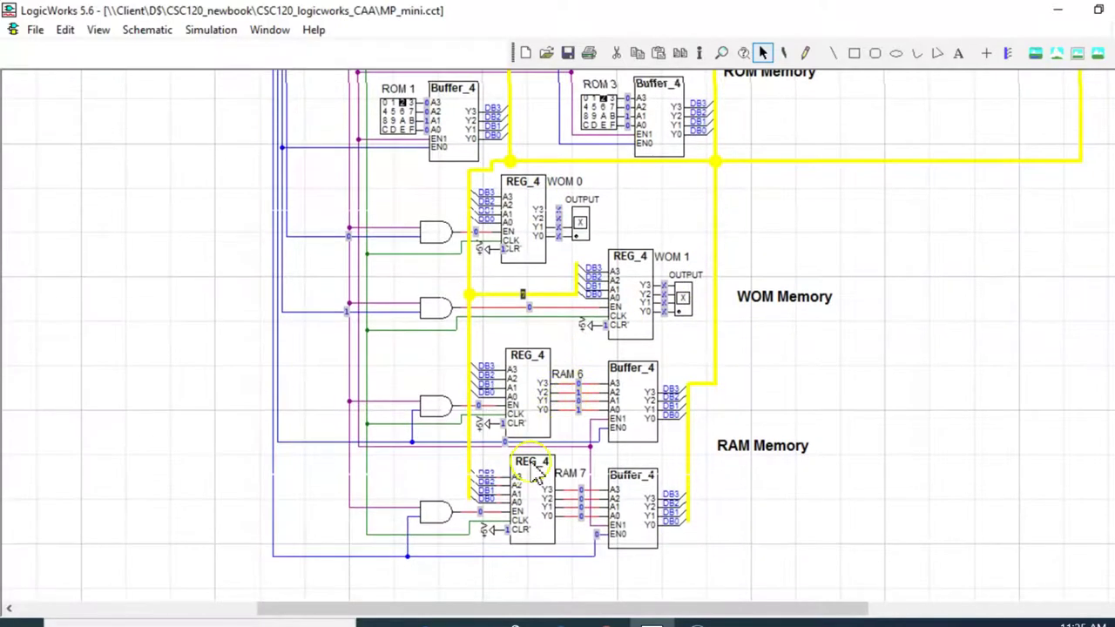
# Examine RAM 6 as the storage target by highlighting its register, the data bus feeding it and its label.
pyautogui.click(533, 383)
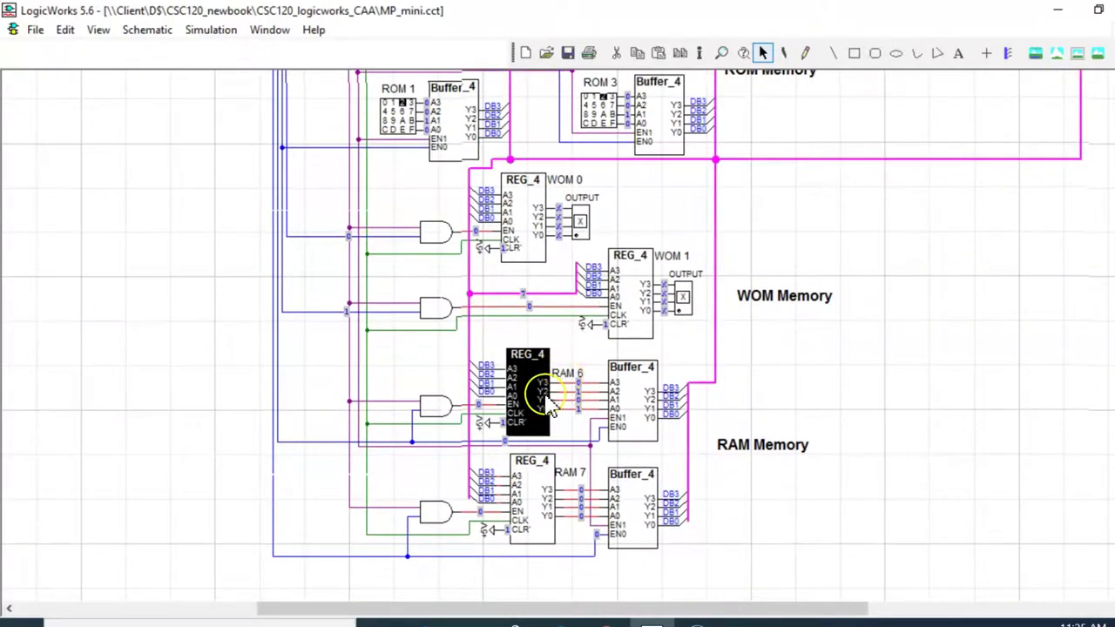
pyautogui.scroll(2, 547, 405)
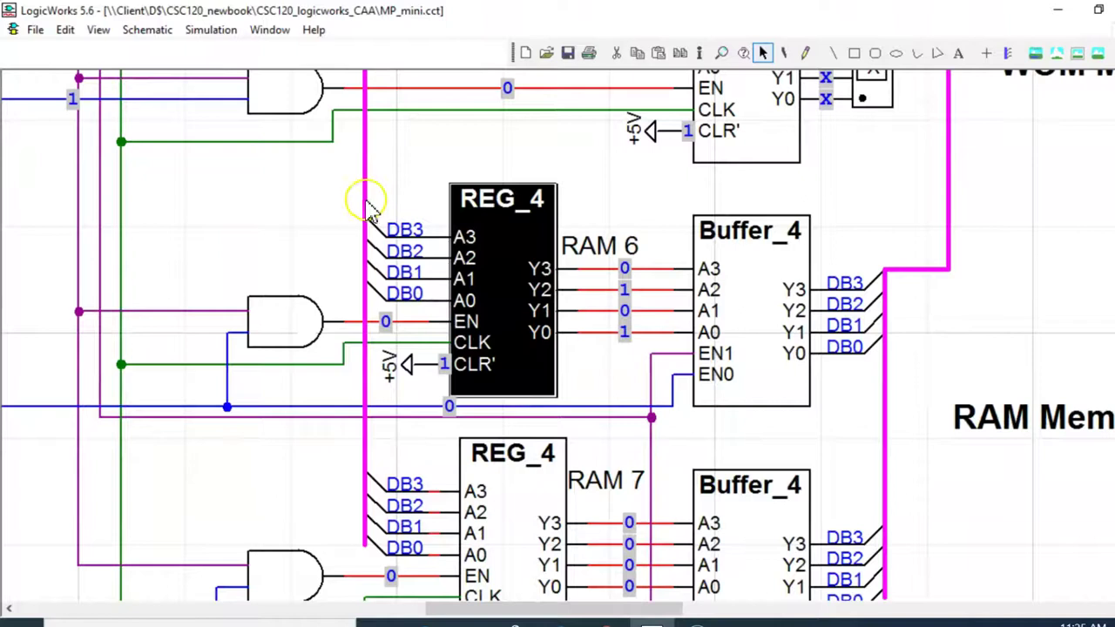
pyautogui.click(365, 206)
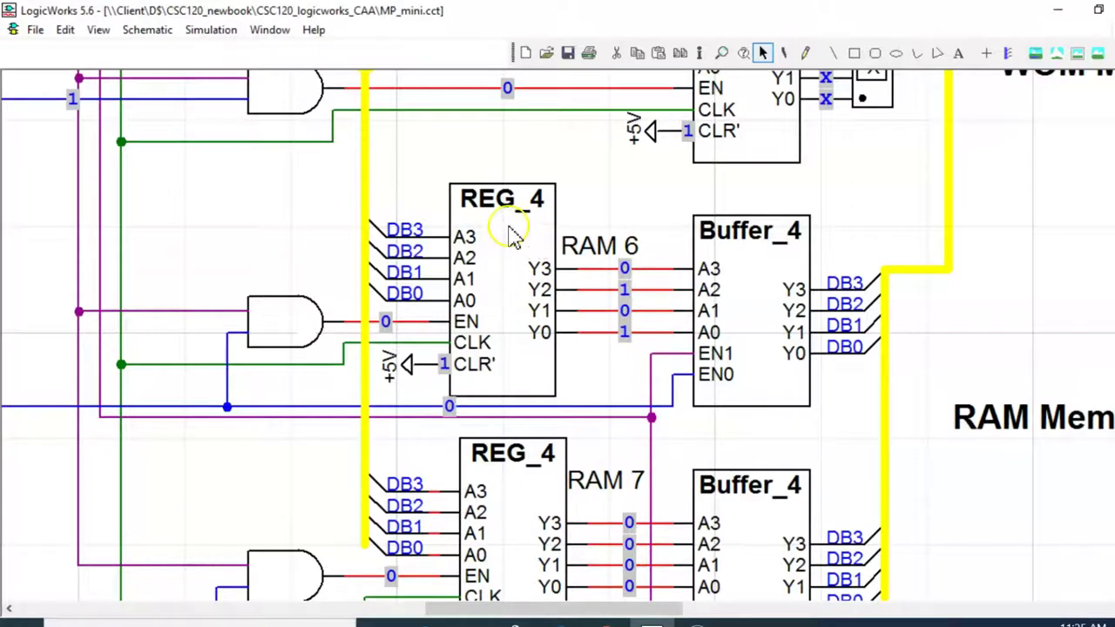
pyautogui.click(599, 245)
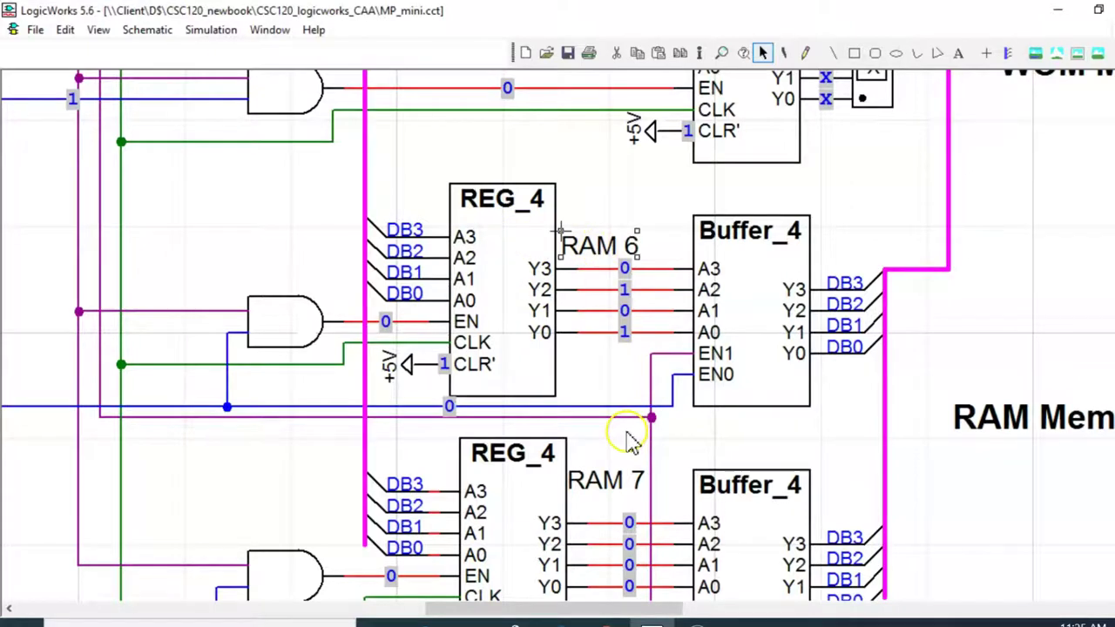
# Set the Write switch to 1 and the Device Address to 6 to enable writing to RAM 6.
pyautogui.moveTo(635, 608); pyautogui.dragTo(499, 608)
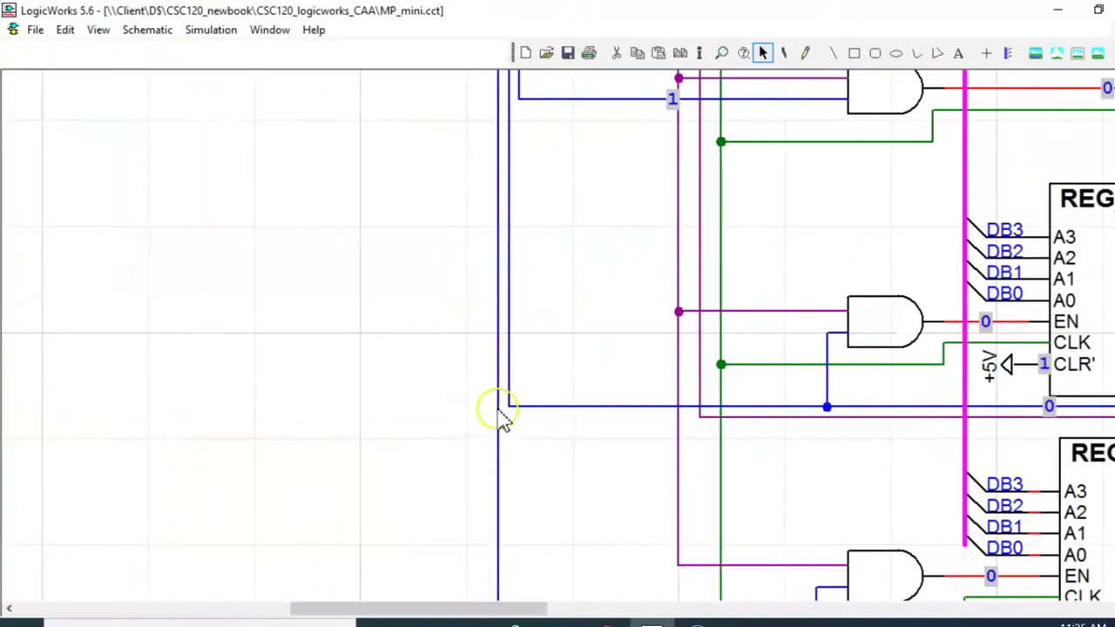
pyautogui.scroll(-2, 490, 381)
pyautogui.scroll(1, 483, 187)
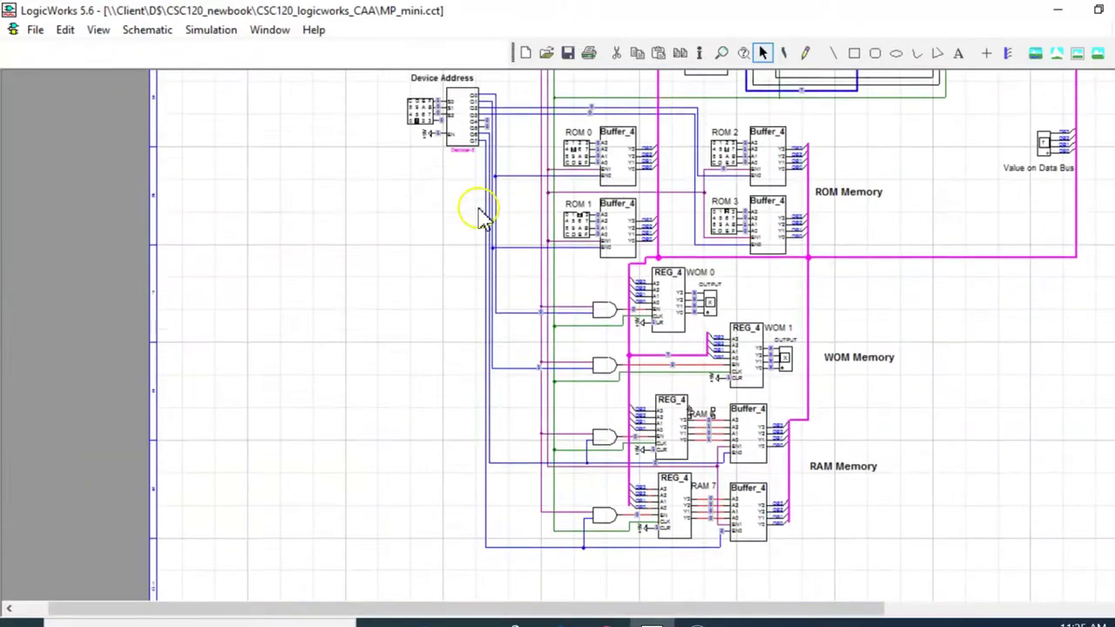
pyautogui.scroll(5, 485, 218)
pyautogui.scroll(-1, 520, 240)
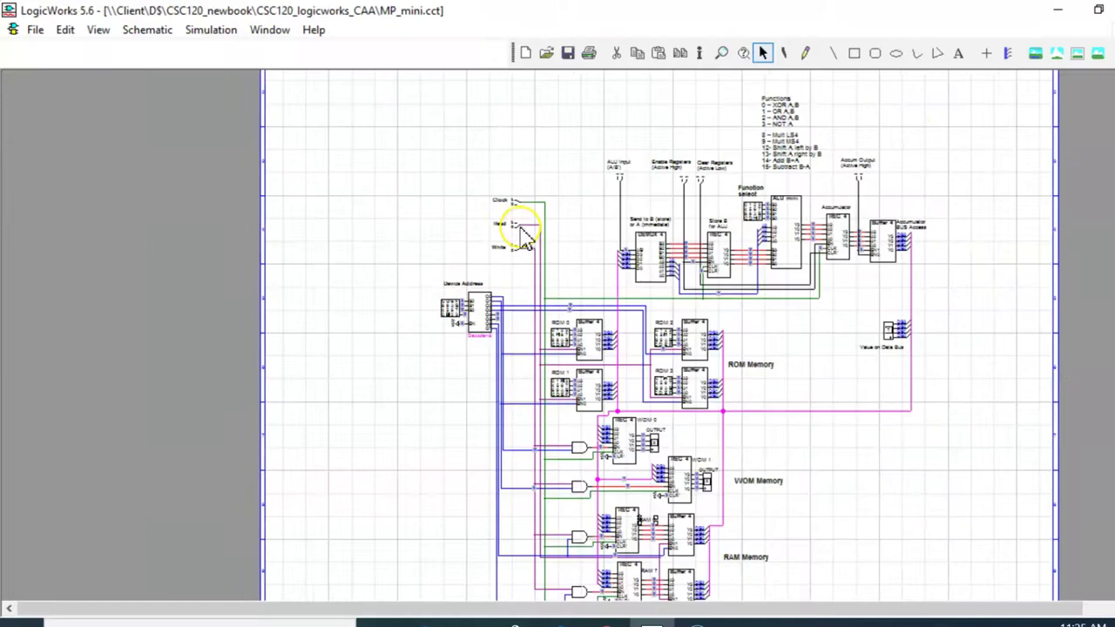
pyautogui.scroll(3, 521, 240)
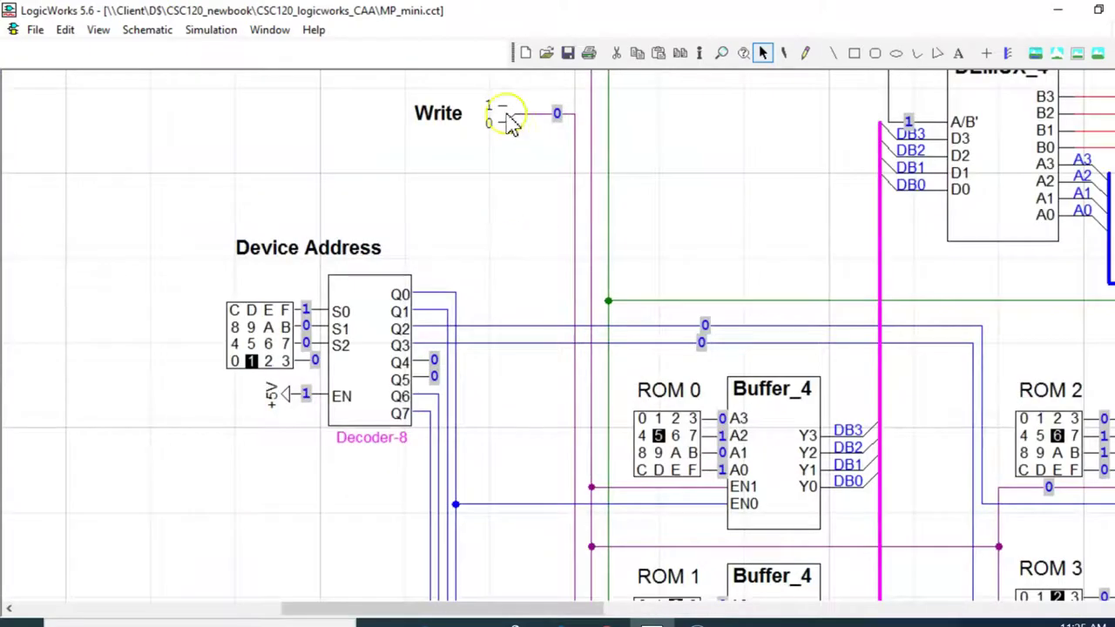
pyautogui.click(267, 343)
# Check the enable signal of RAM 6 by highlighting its register and the Write line into its AND gate.
pyautogui.scroll(-5, 884, 514)
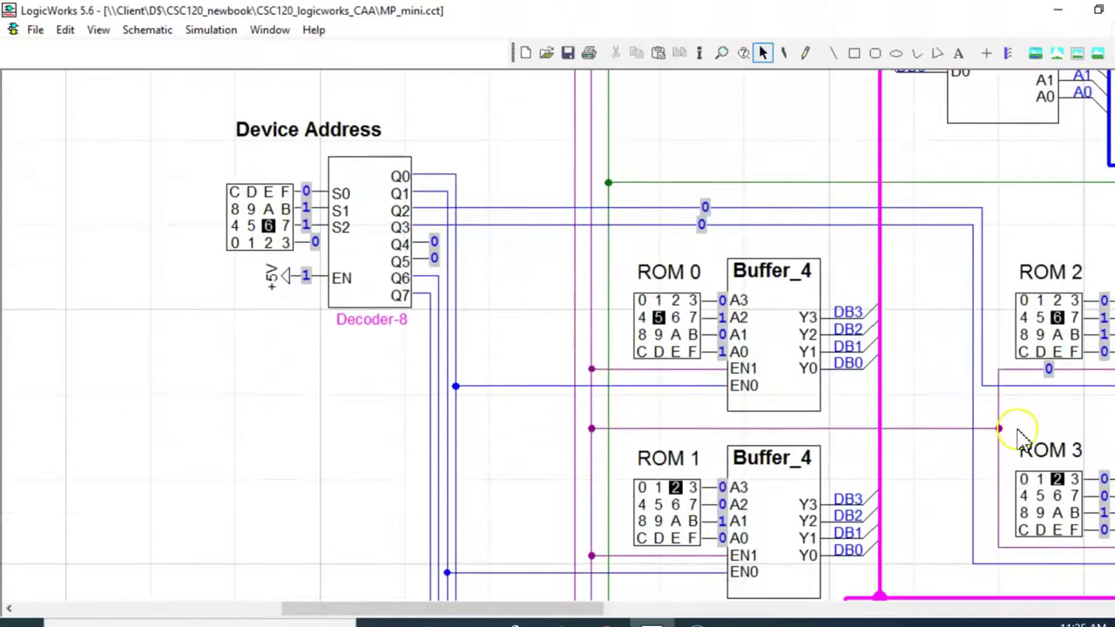
pyautogui.scroll(-4, 975, 438)
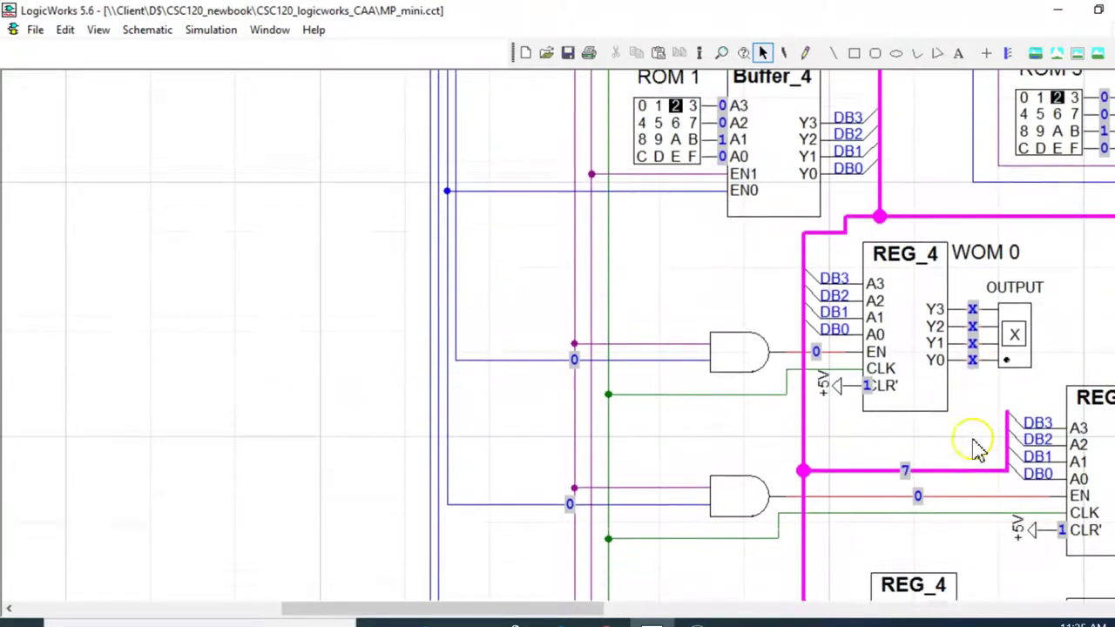
pyautogui.moveTo(578, 610); pyautogui.dragTo(684, 614)
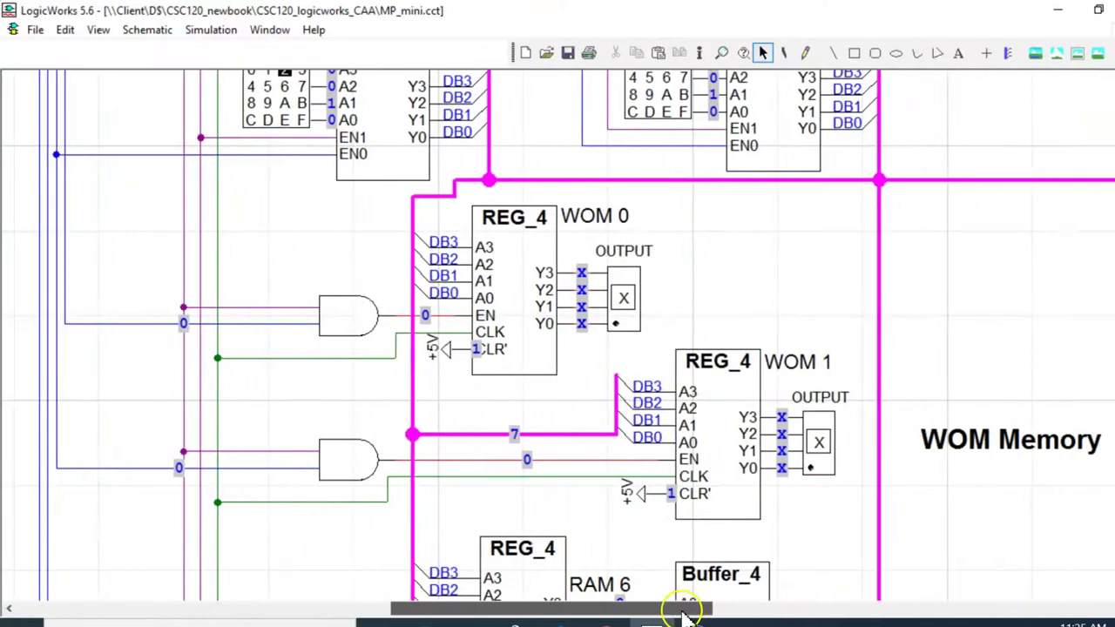
pyautogui.scroll(-3, 549, 488)
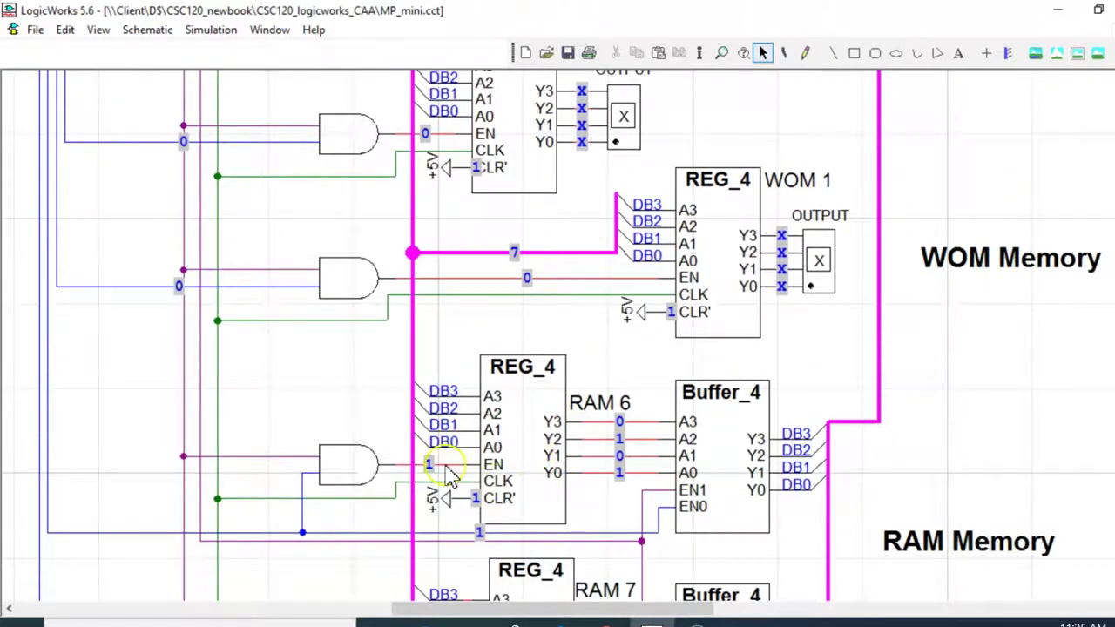
pyautogui.click(522, 477)
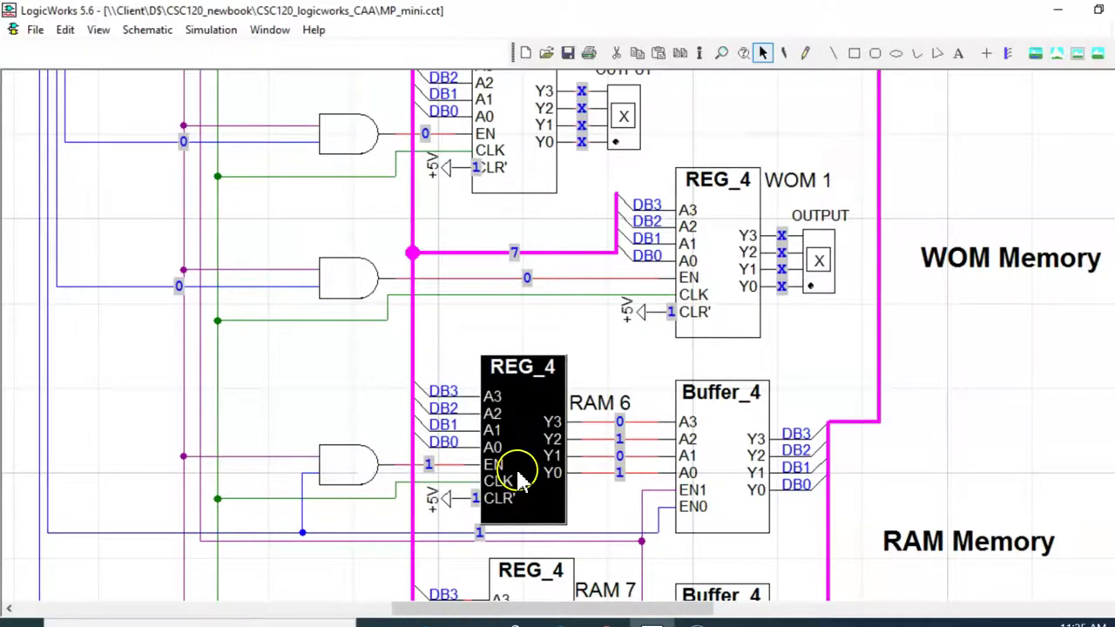
pyautogui.click(269, 459)
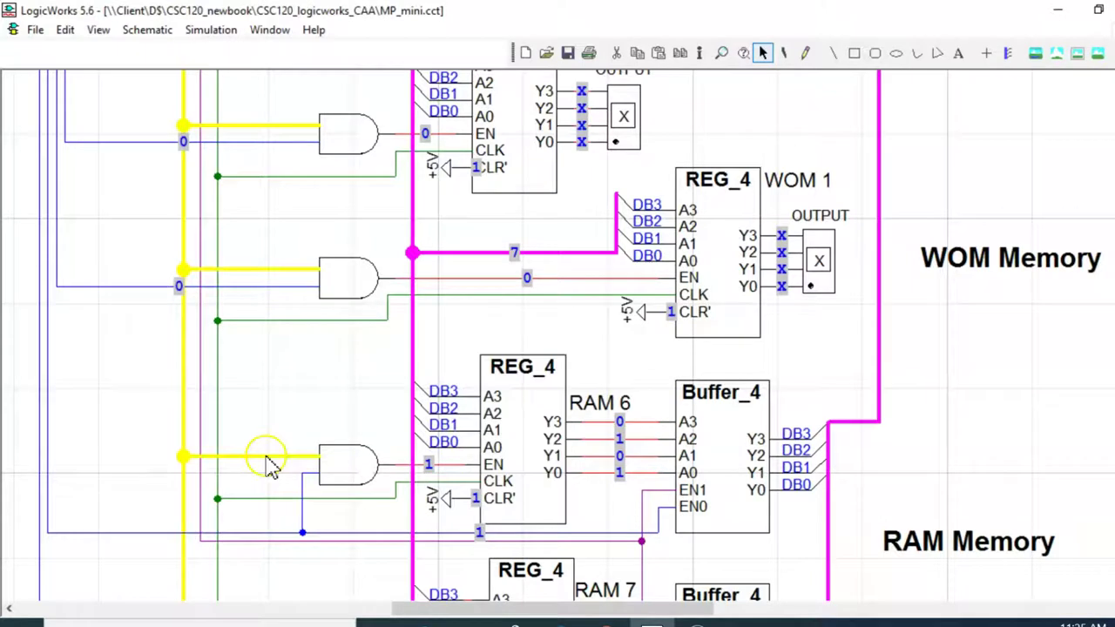
# Examine the enabling of RAM 6 by highlighting its device address line into the AND gate and buffer, and its register.
pyautogui.click(303, 521)
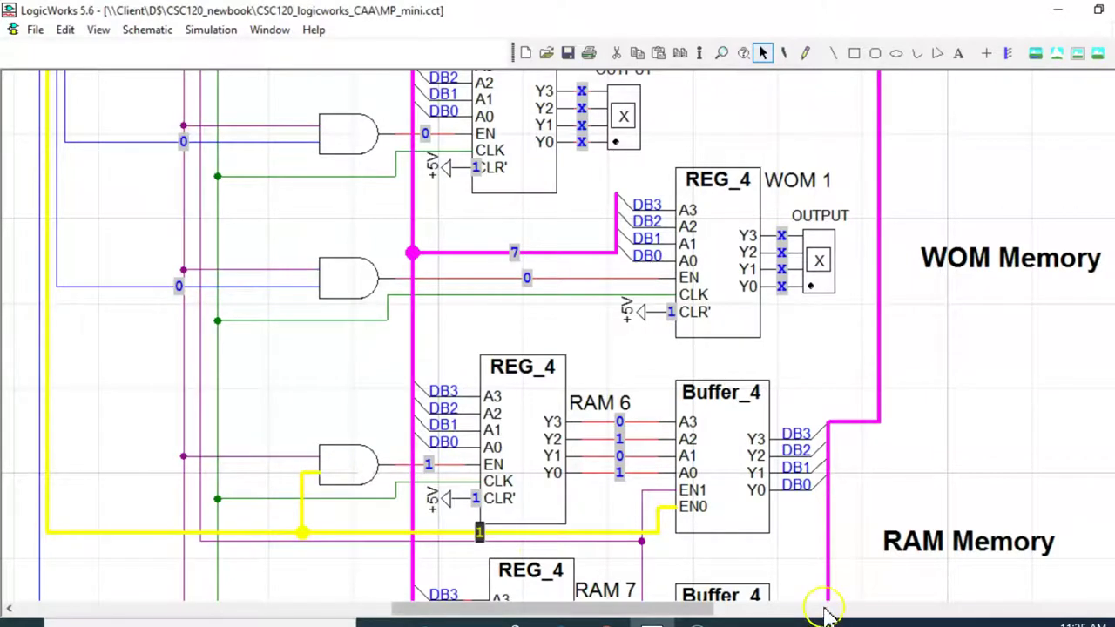
pyautogui.click(461, 468)
pyautogui.click(496, 466)
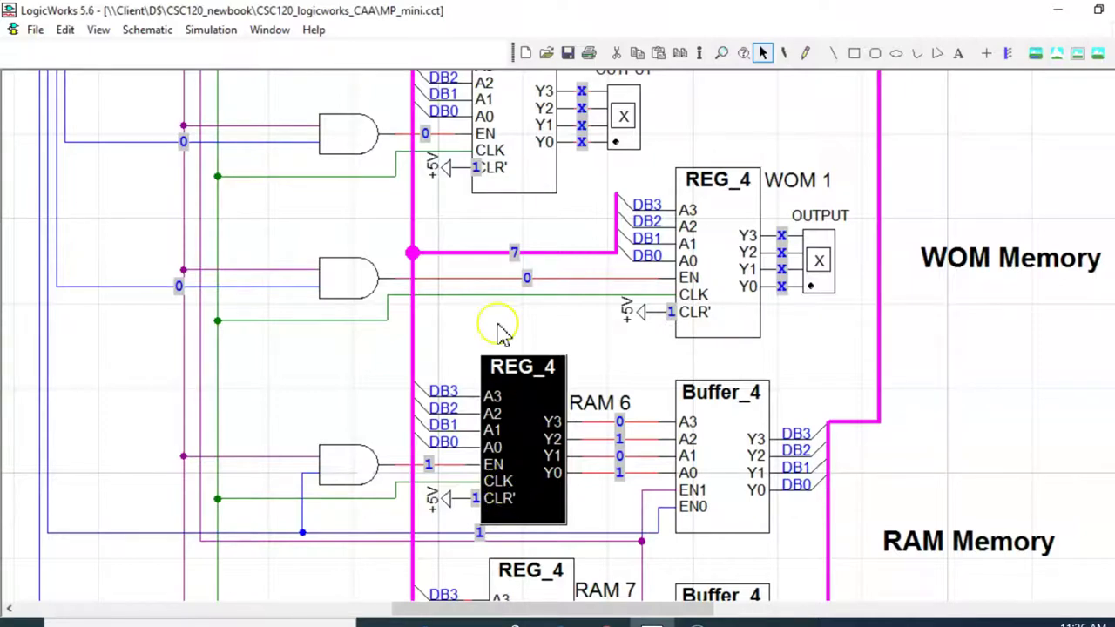
pyautogui.click(473, 336)
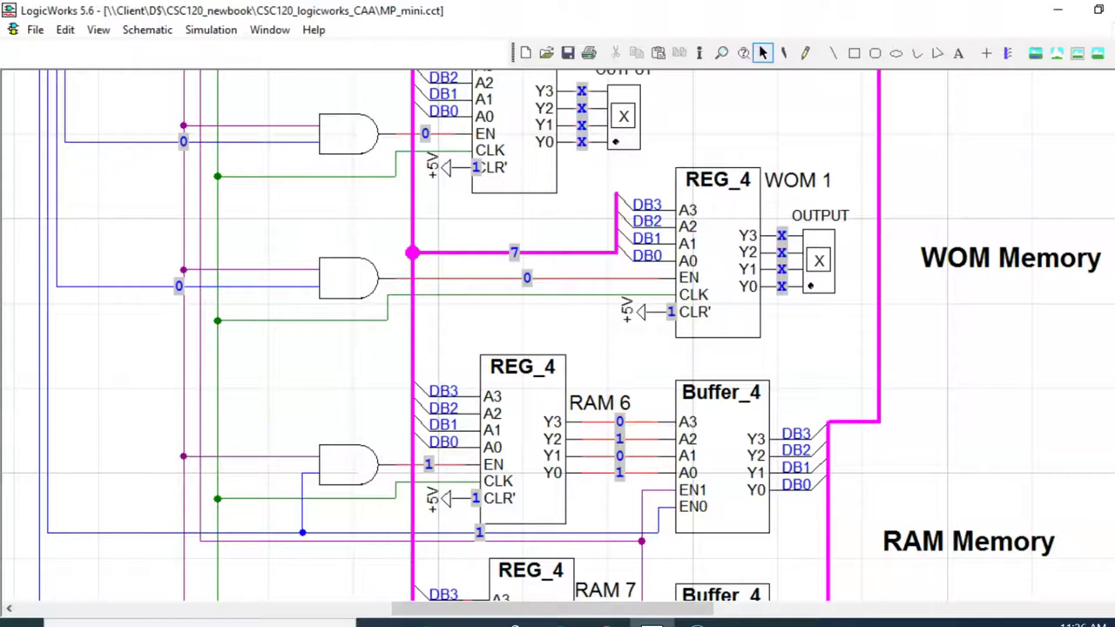
# Pulse the Clock switch to store the value 7 from the data bus in RAM 6.
pyautogui.scroll(15, 558, 349)
pyautogui.scroll(-3, 129, 470)
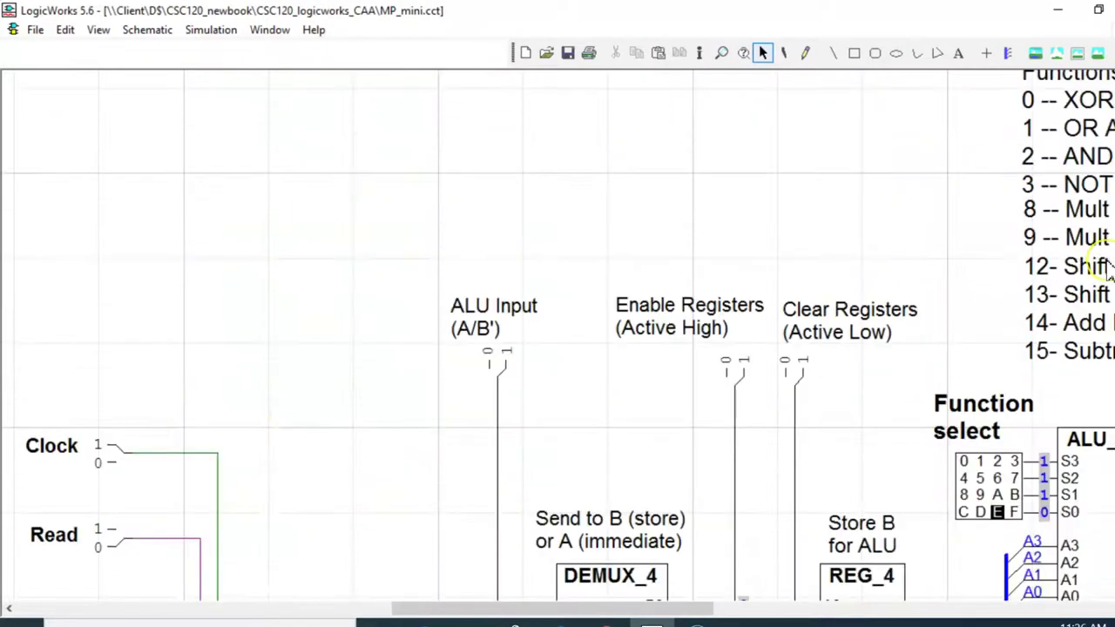
pyautogui.click(113, 457)
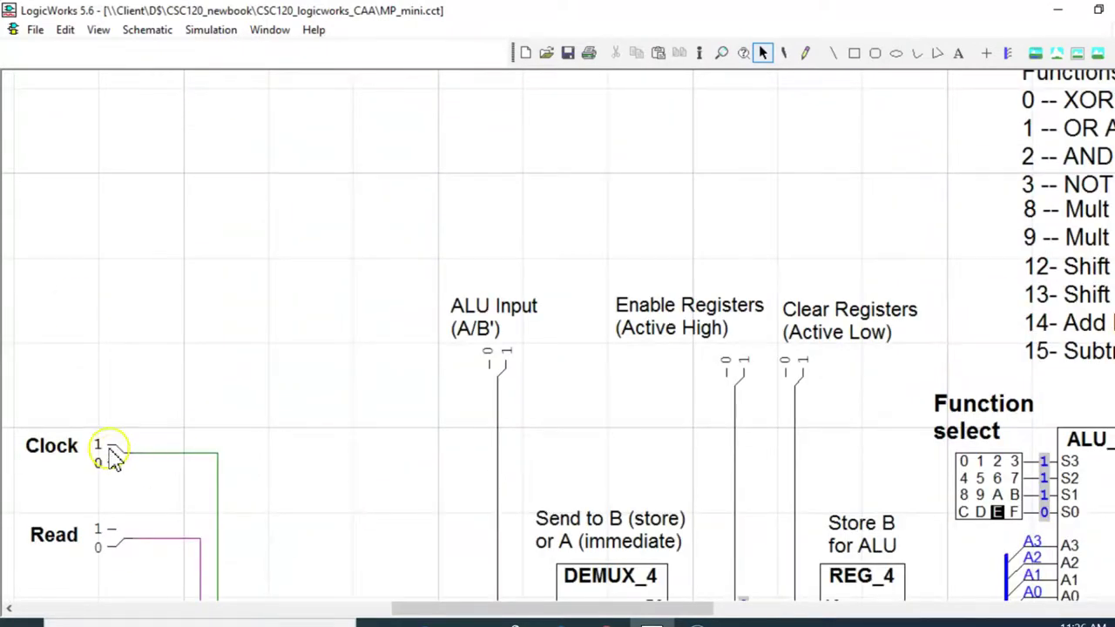
pyautogui.scroll(-15, 557, 336)
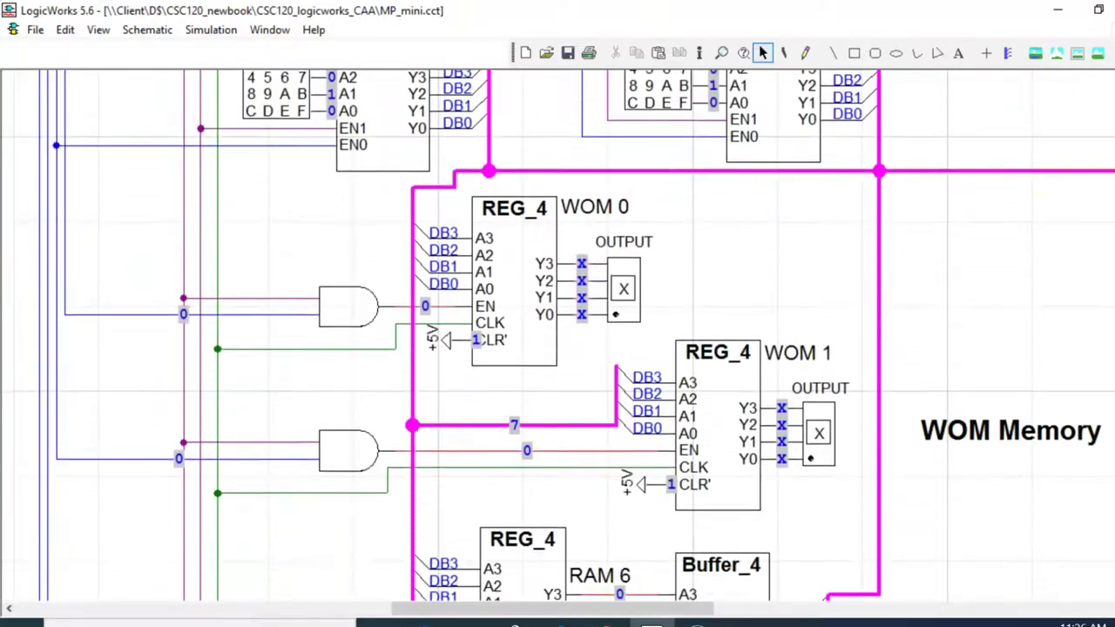
pyautogui.scroll(-3, 749, 279)
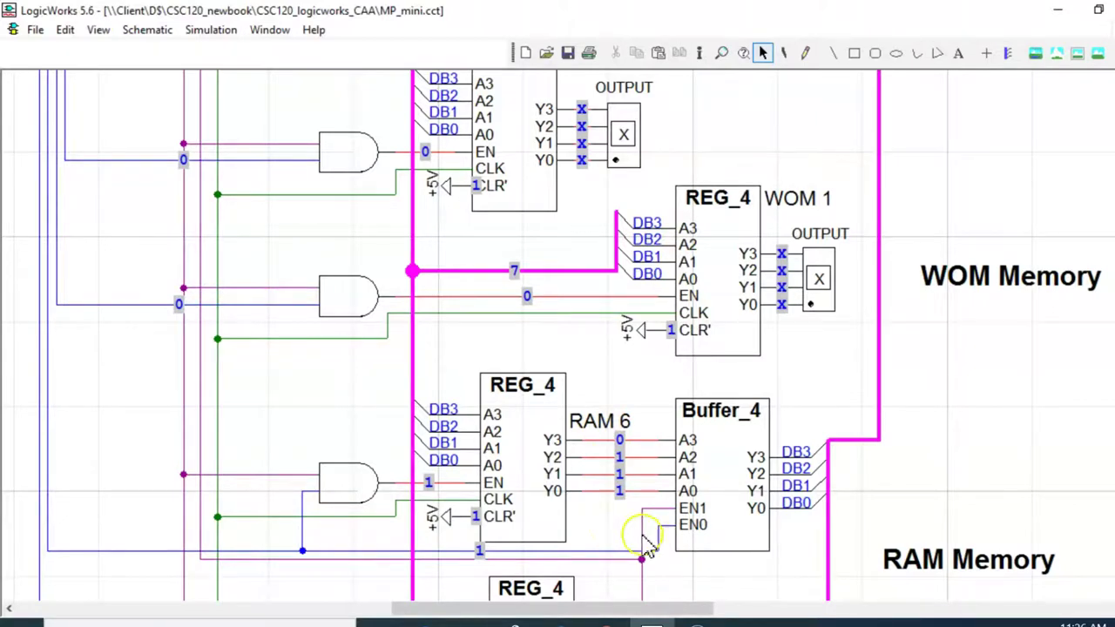
# Review the path from the ROM memory through the ALU and Accumulator and over the data bus to RAM 6.
pyautogui.scroll(-4, 649, 544)
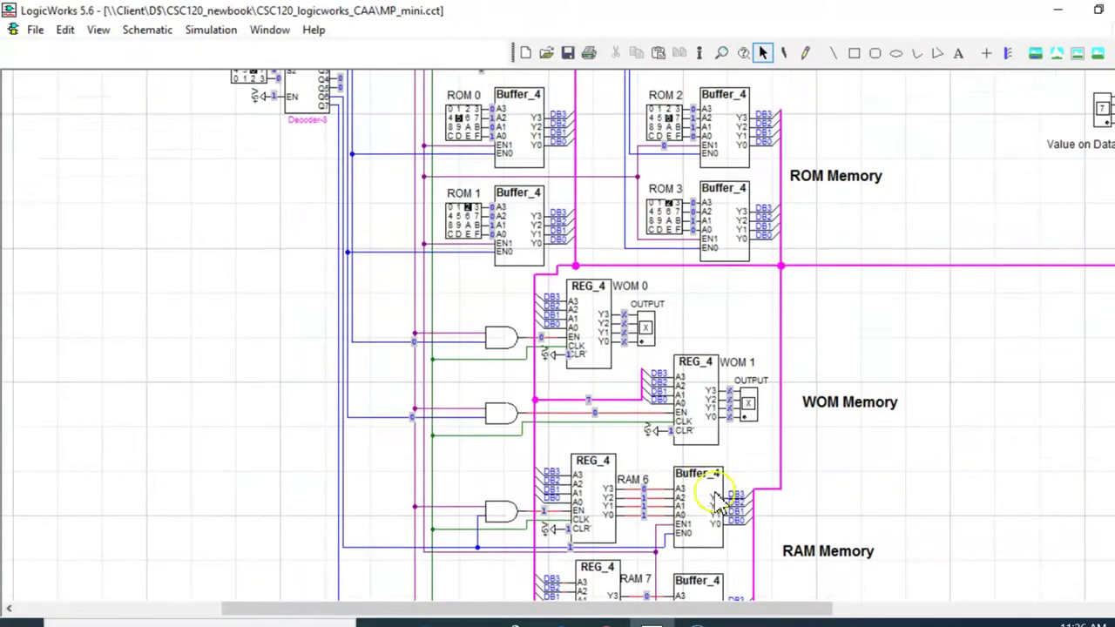
pyautogui.scroll(3, 723, 470)
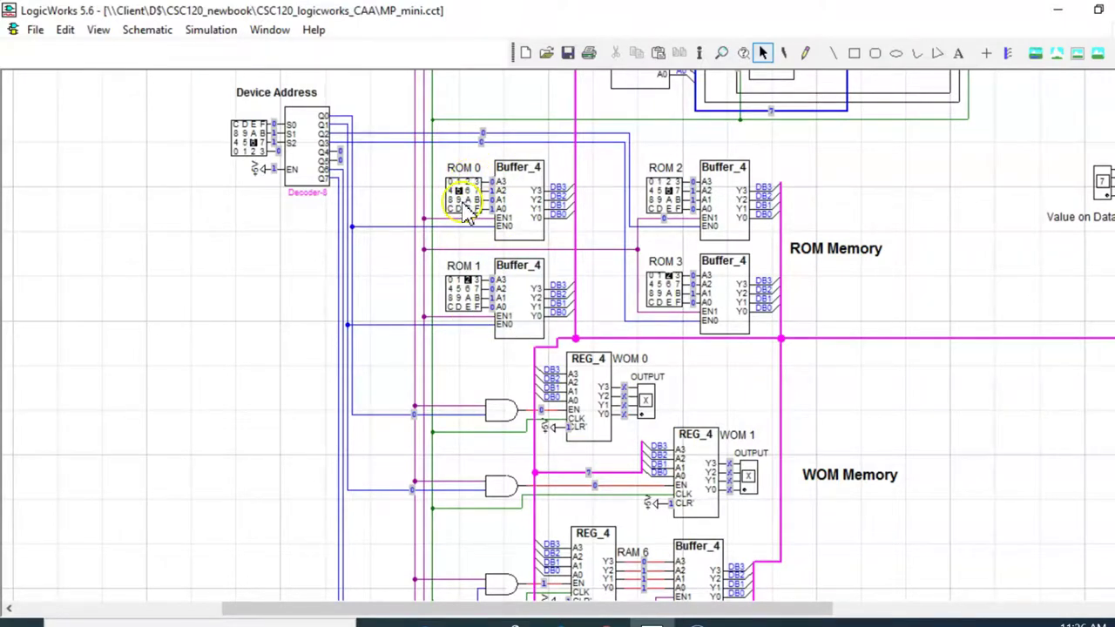
pyautogui.scroll(5, 580, 224)
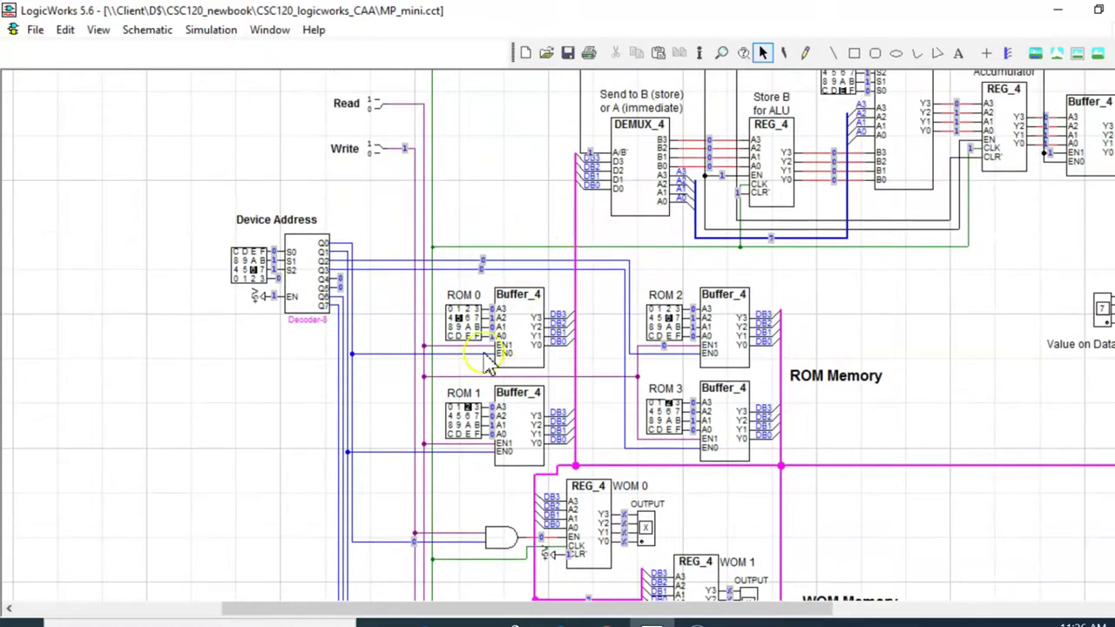
pyautogui.scroll(1, 353, 261)
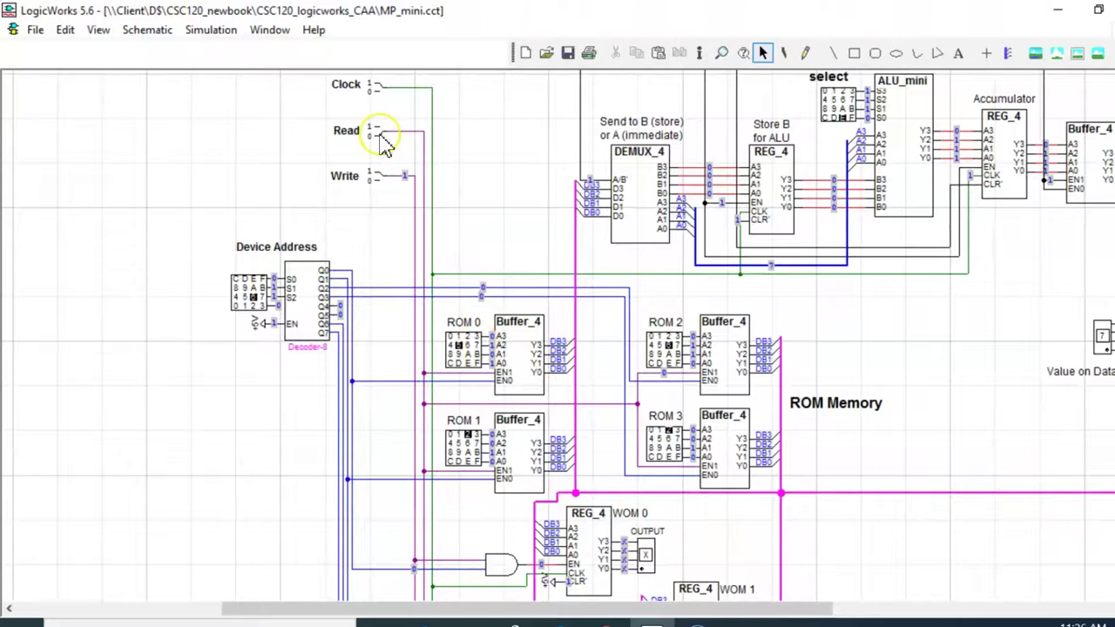
pyautogui.scroll(2, 818, 224)
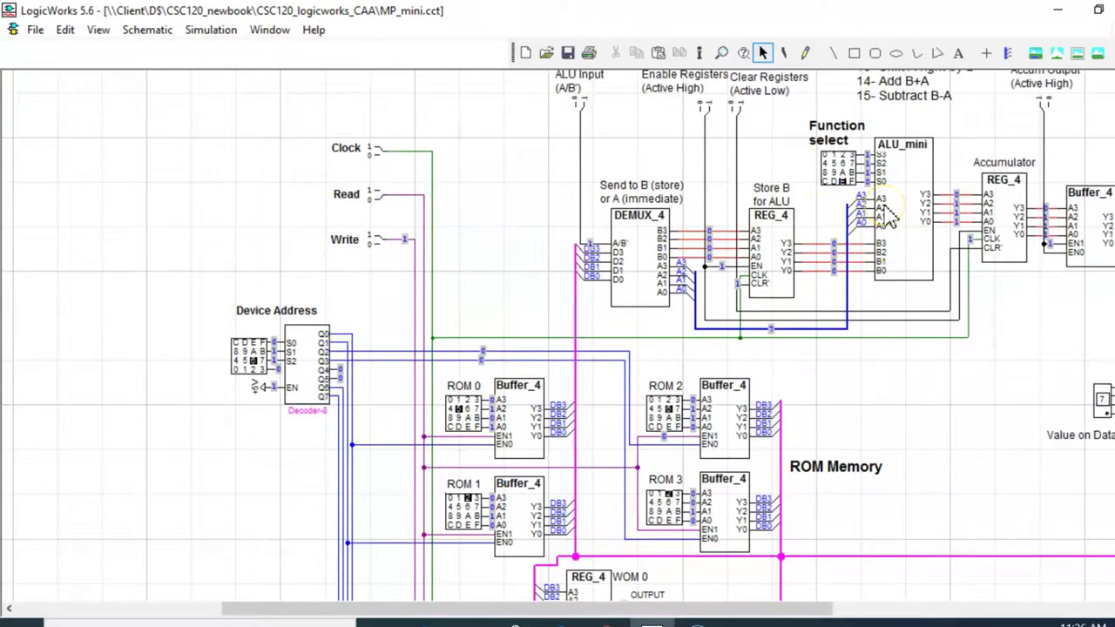
pyautogui.moveTo(749, 607); pyautogui.dragTo(797, 606)
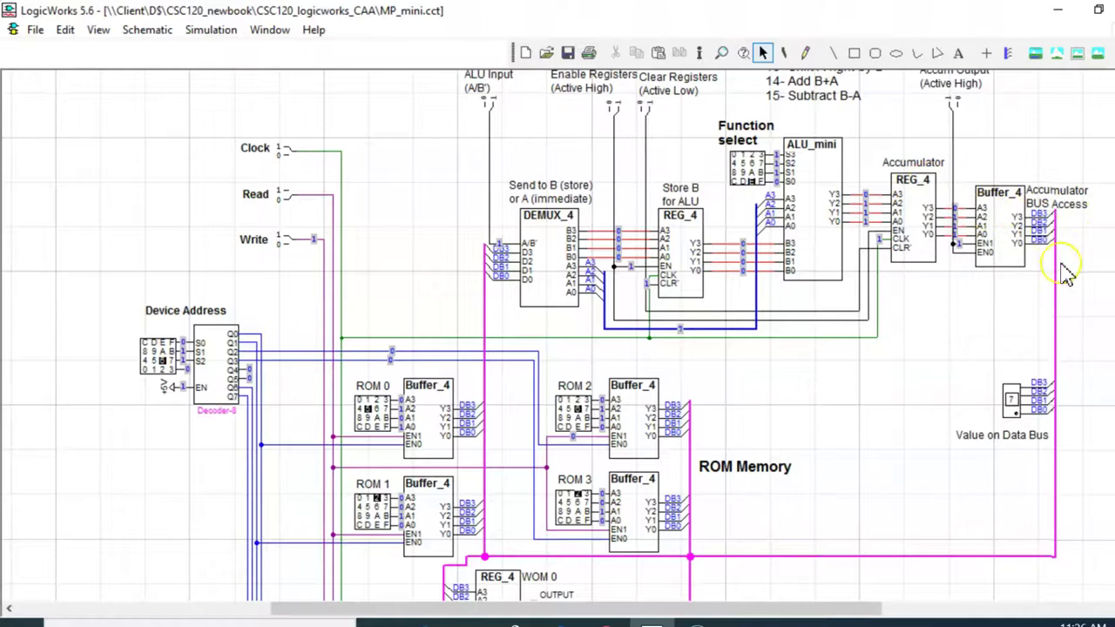
pyautogui.scroll(-5, 492, 383)
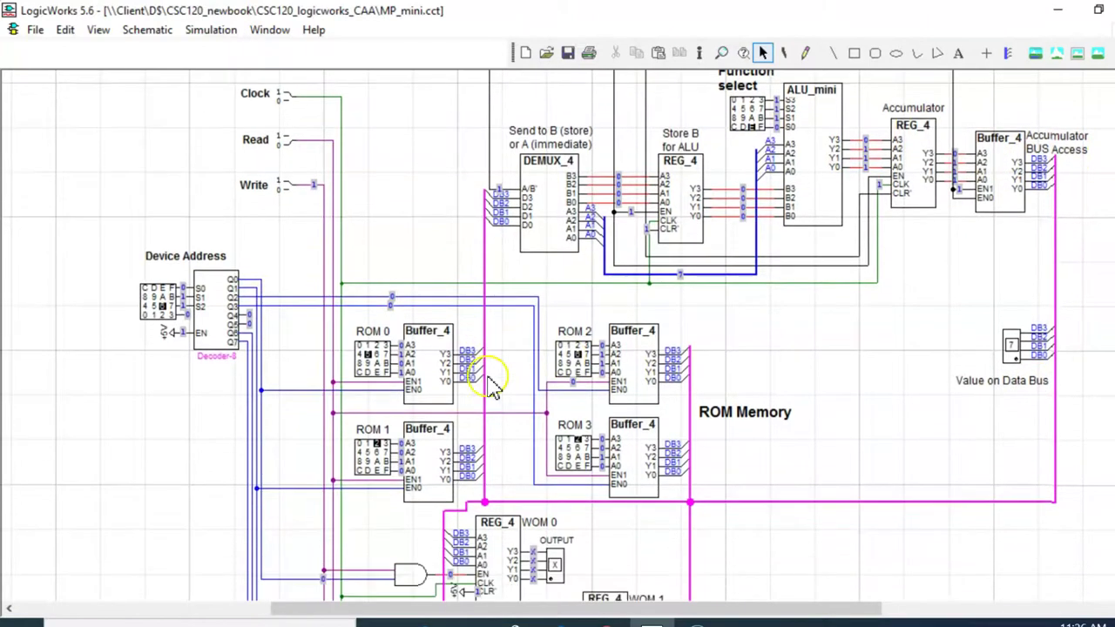
pyautogui.scroll(-8, 492, 384)
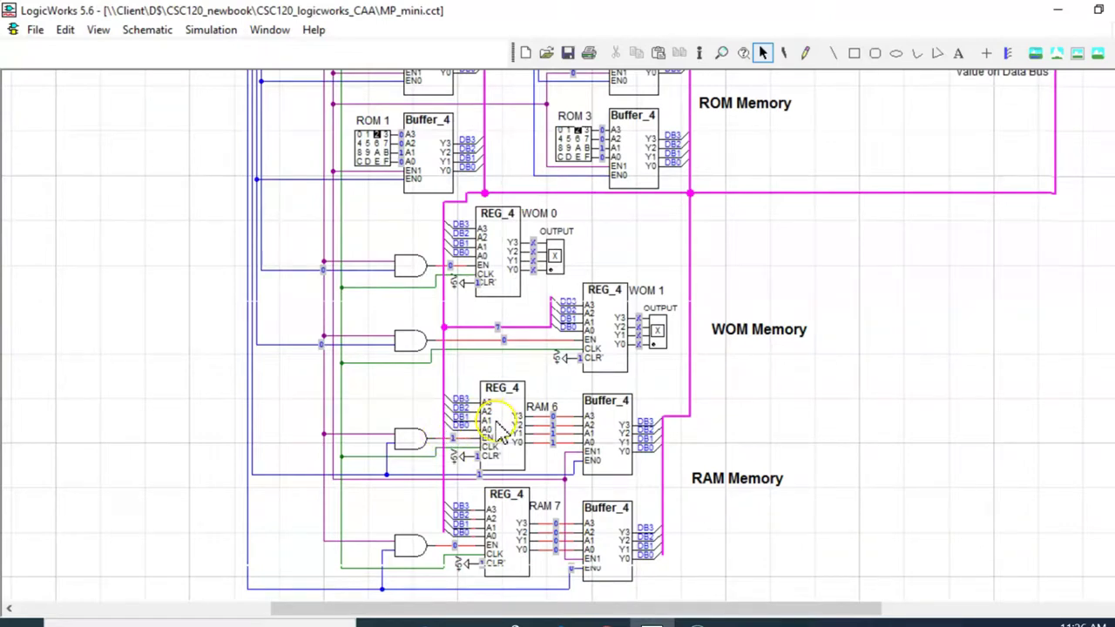
pyautogui.scroll(8, 495, 426)
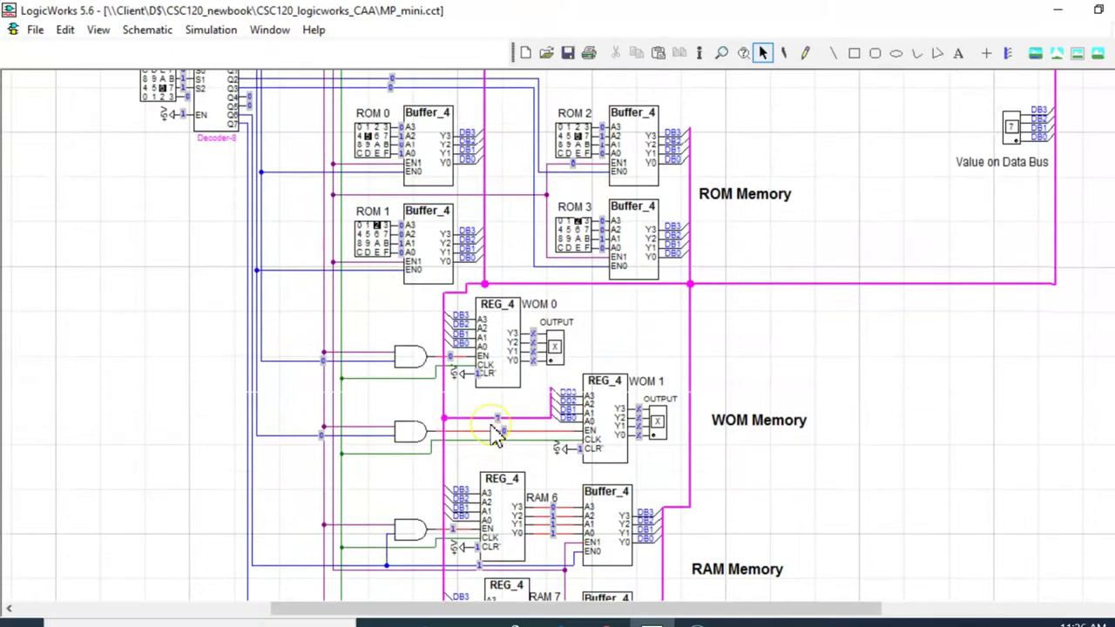
# Review the Clock, Read and Write switches and the ALU input and function select controls.
pyautogui.scroll(2, 492, 440)
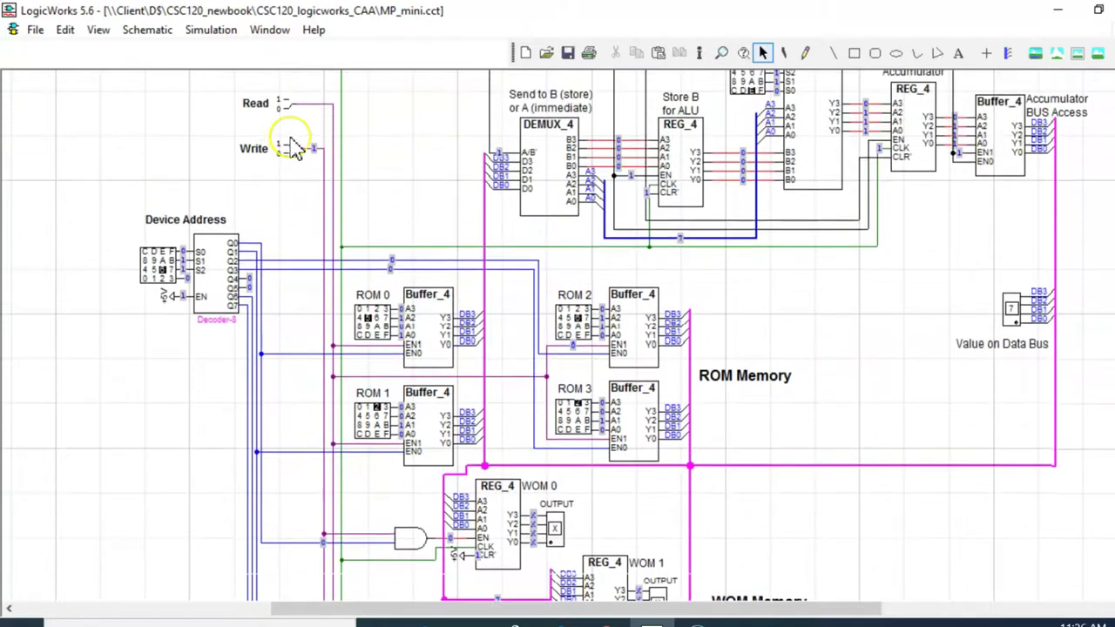
pyautogui.scroll(1, 305, 256)
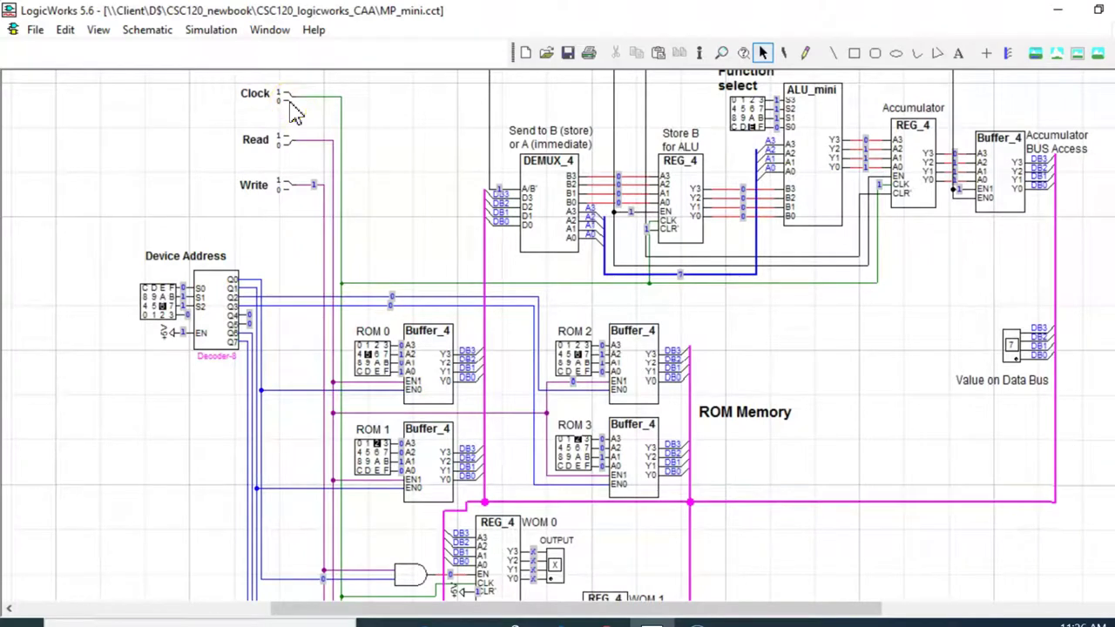
pyautogui.click(425, 186)
pyautogui.click(289, 98)
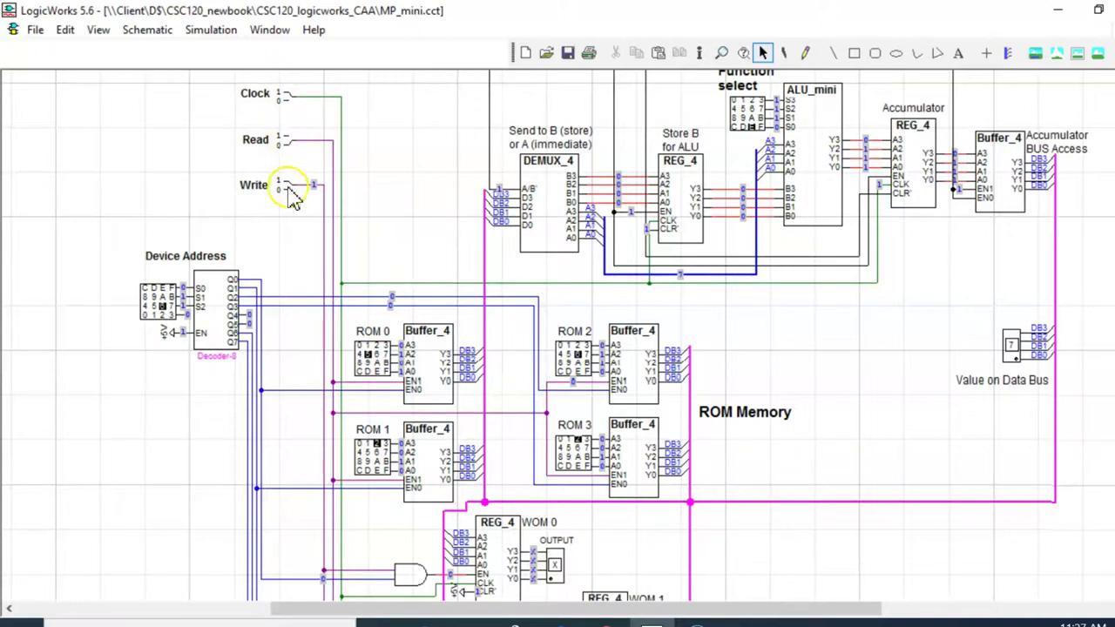
pyautogui.scroll(3, 516, 228)
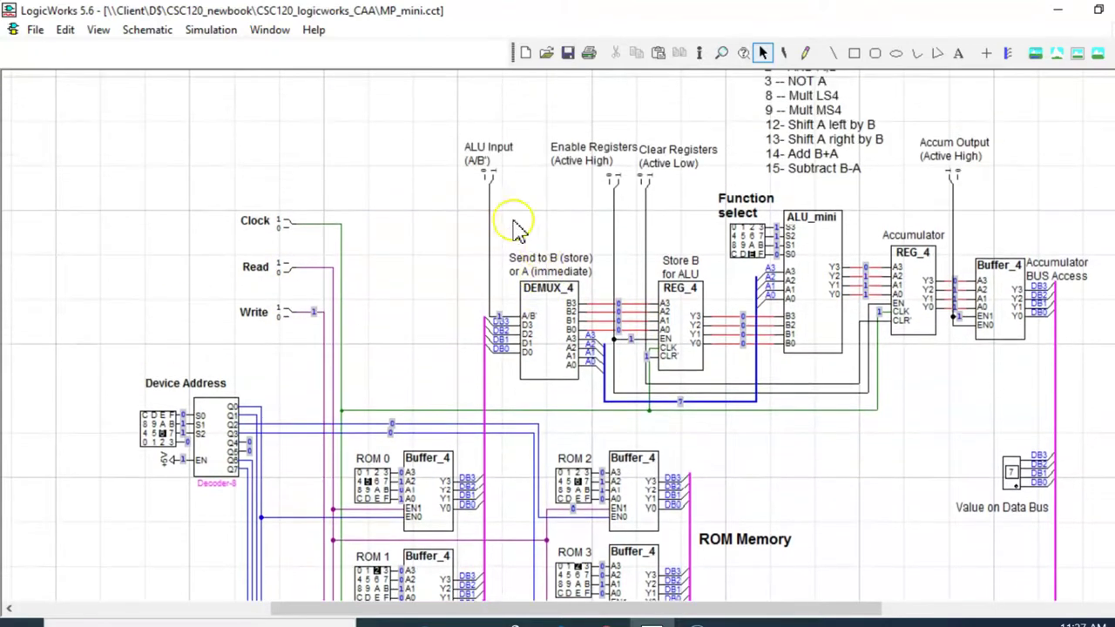
pyautogui.click(751, 237)
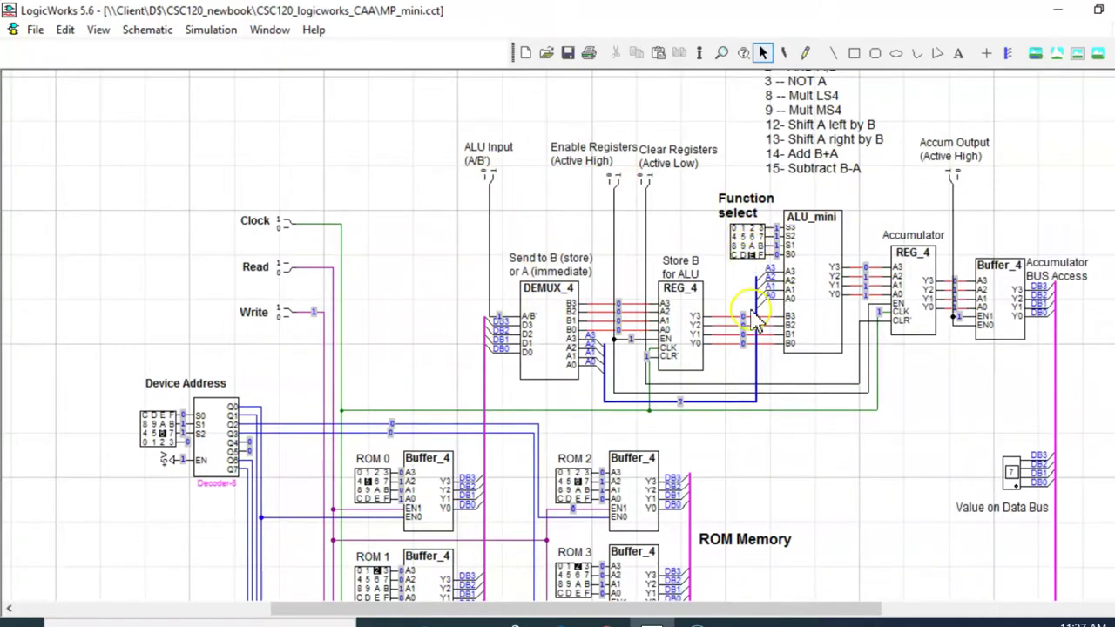
# Trace the signal types by highlighting the data bus, the address line to ROM 3, a DEMUX output and the ALU output to the Accumulator.
pyautogui.scroll(-3, 750, 306)
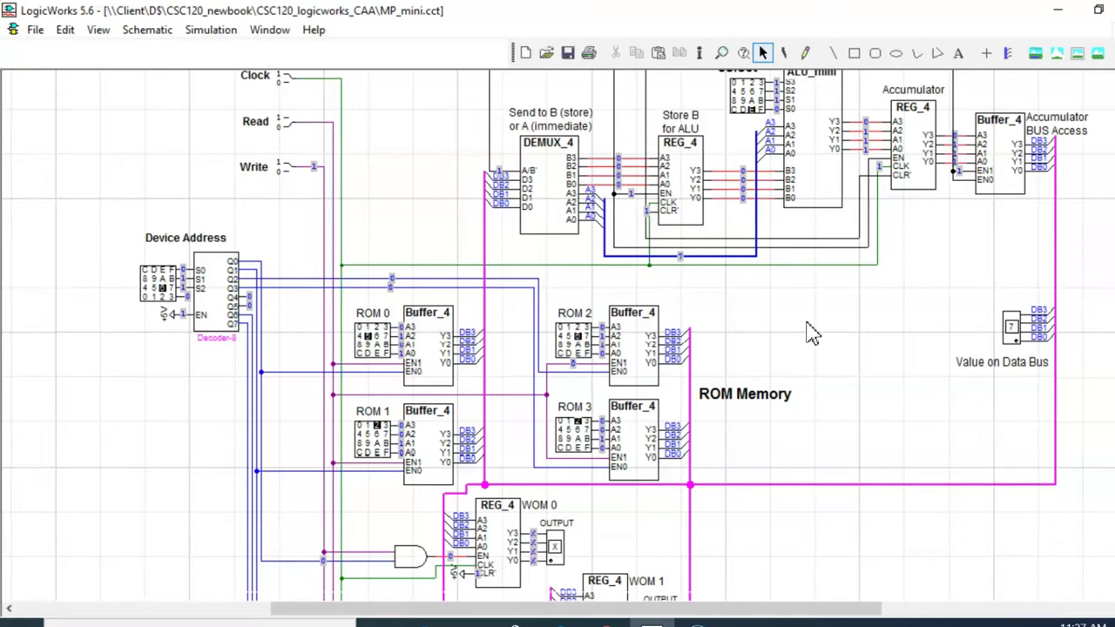
pyautogui.click(484, 245)
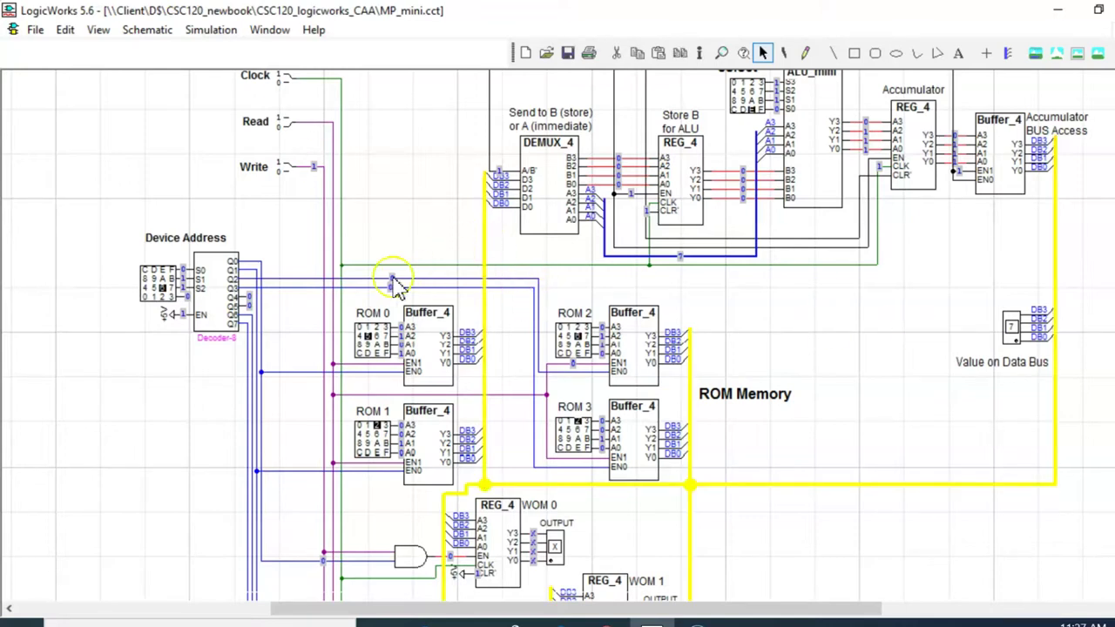
pyautogui.click(312, 288)
pyautogui.click(607, 164)
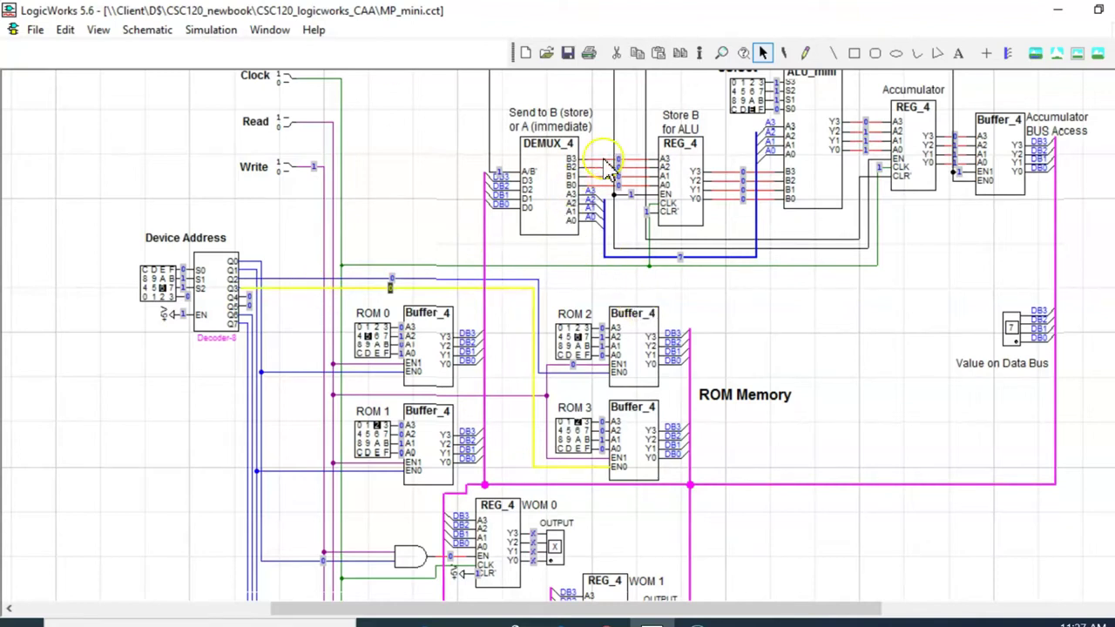
pyautogui.click(740, 172)
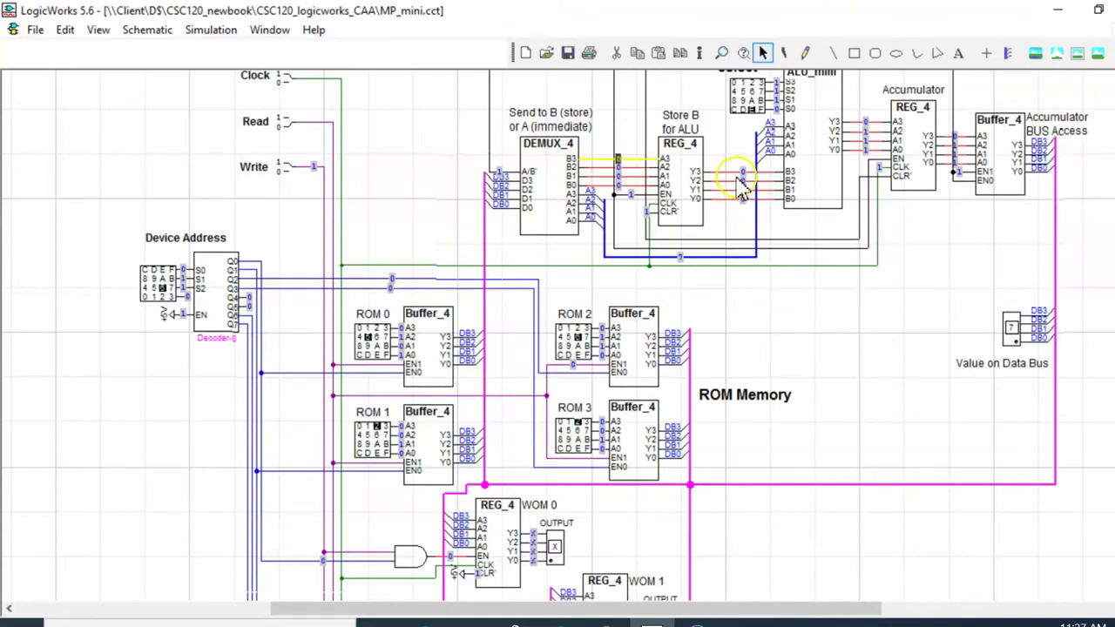
pyautogui.click(875, 122)
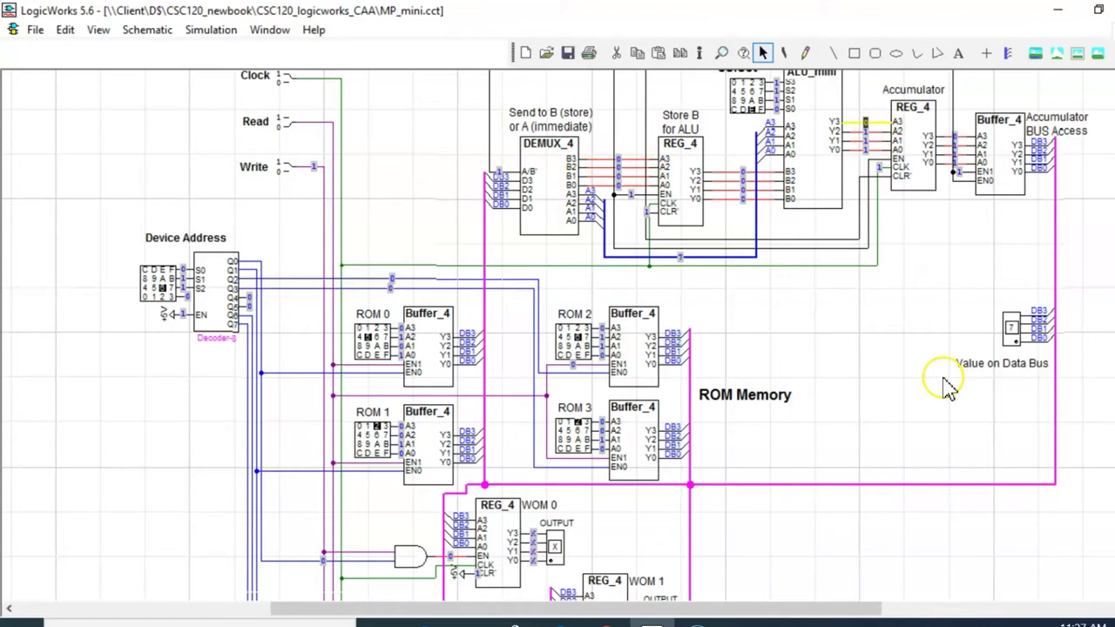